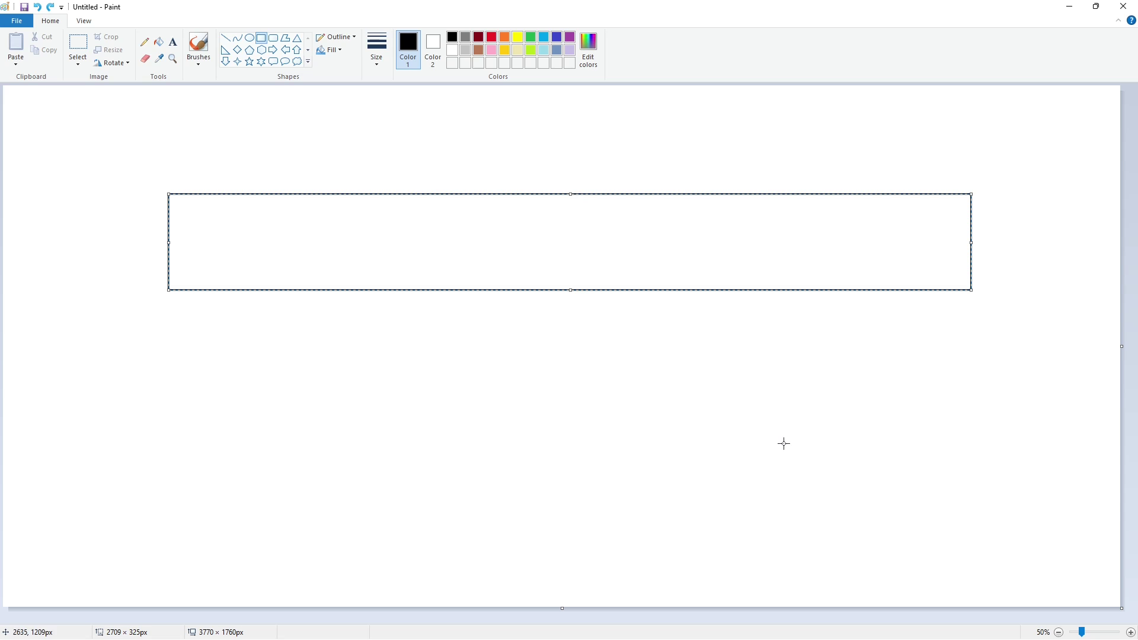
- Fill the wide rectangle and its outline with lavender
left_click(158, 41)
left_click(500, 241)
left_click(570, 50)
left_click(500, 241)
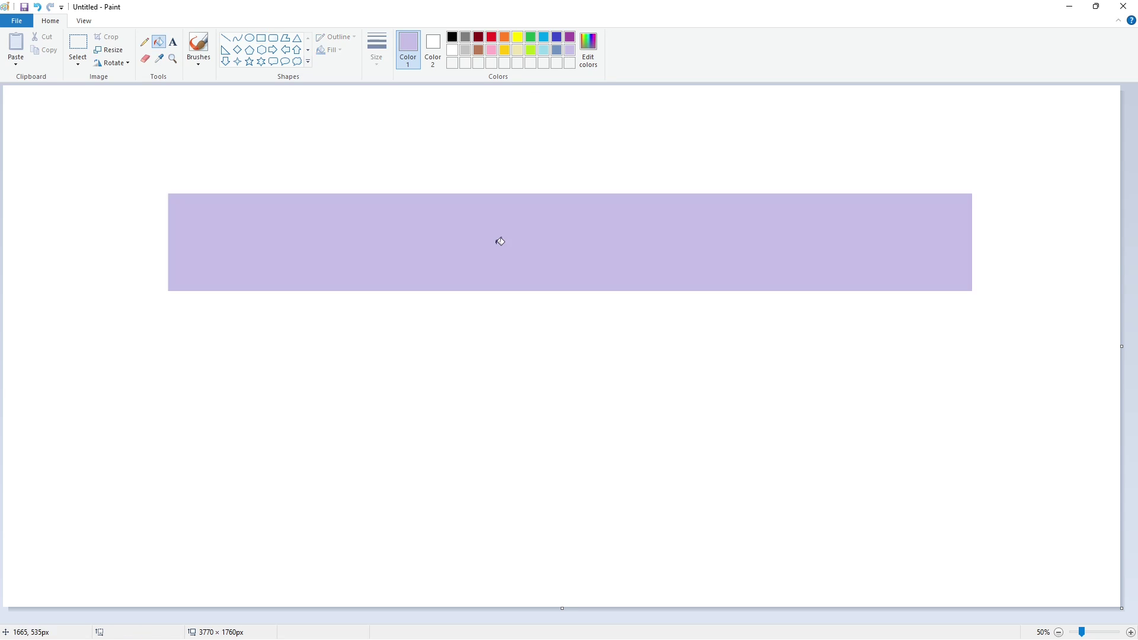
- Draw a black curve along the lavender rectangle's upper edge, sagging downward in the middle
left_click(238, 37)
left_click(452, 37)
left_click_drag(198, 192, 888, 195)
left_click_drag(490, 193, 707, 229)
left_click(857, 398)
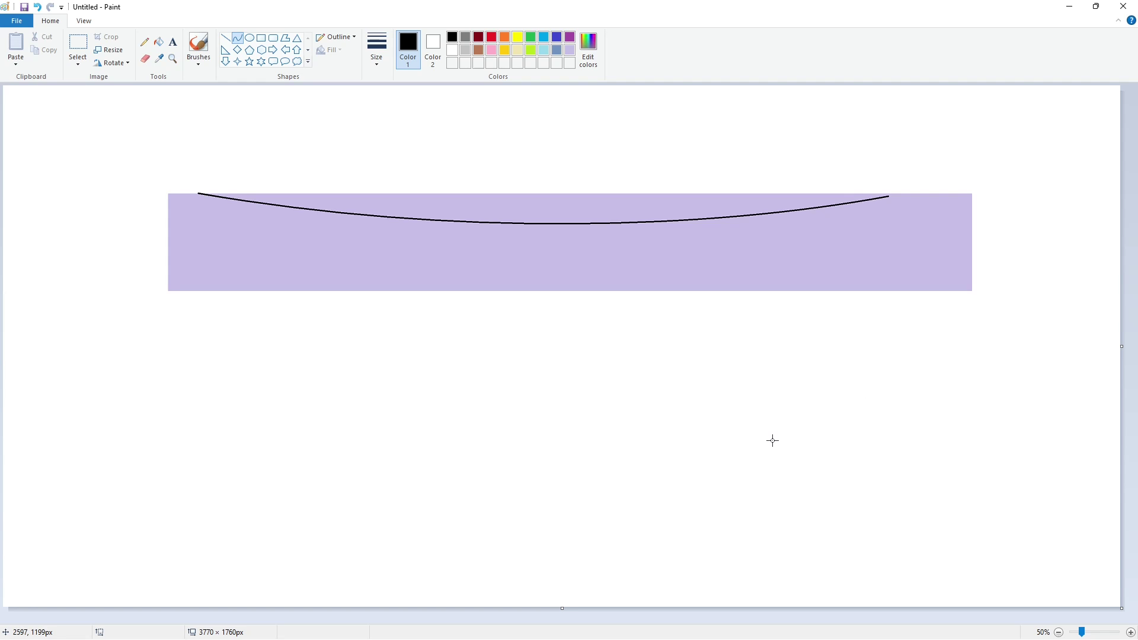
- Draw a thick white horizontal line across the rectangle and nudge it down to trim the lower edge straight
left_click(225, 38)
left_click(452, 50)
left_click(377, 50)
left_click(382, 152)
left_click_drag(165, 286, 1137, 287)
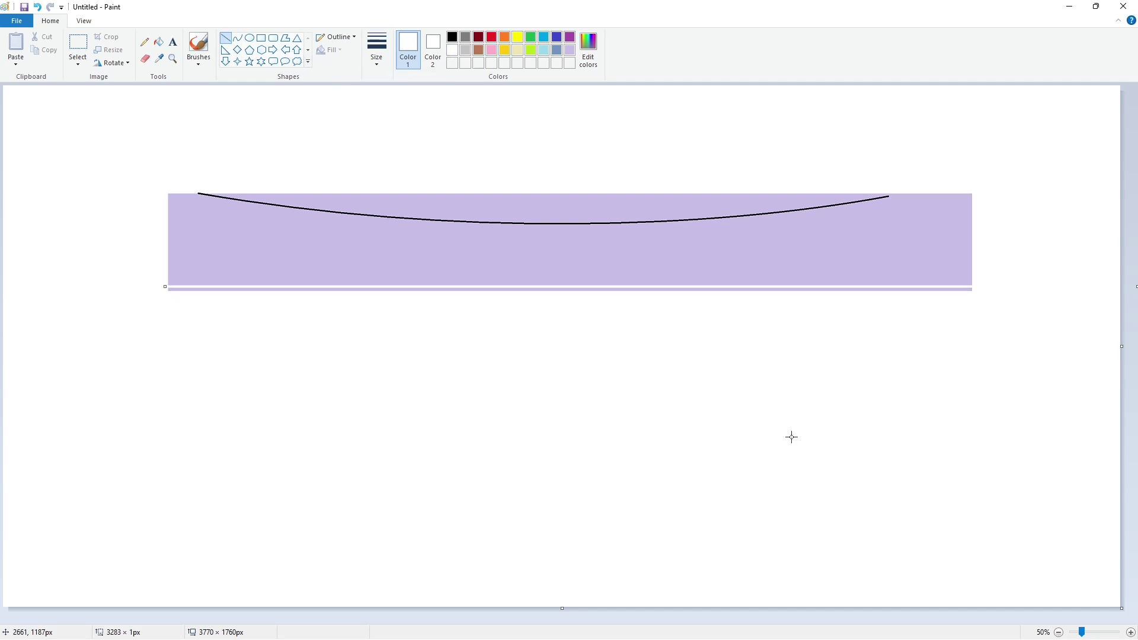
key("Down")
key("Down")
key("Down")
key("Down")
key("Down")
key("Down")
key("Down")
key("Down")
key("Down")
key("Down")
key("Down")
key("Down")
key("Down")
key("Down")
key("Up")
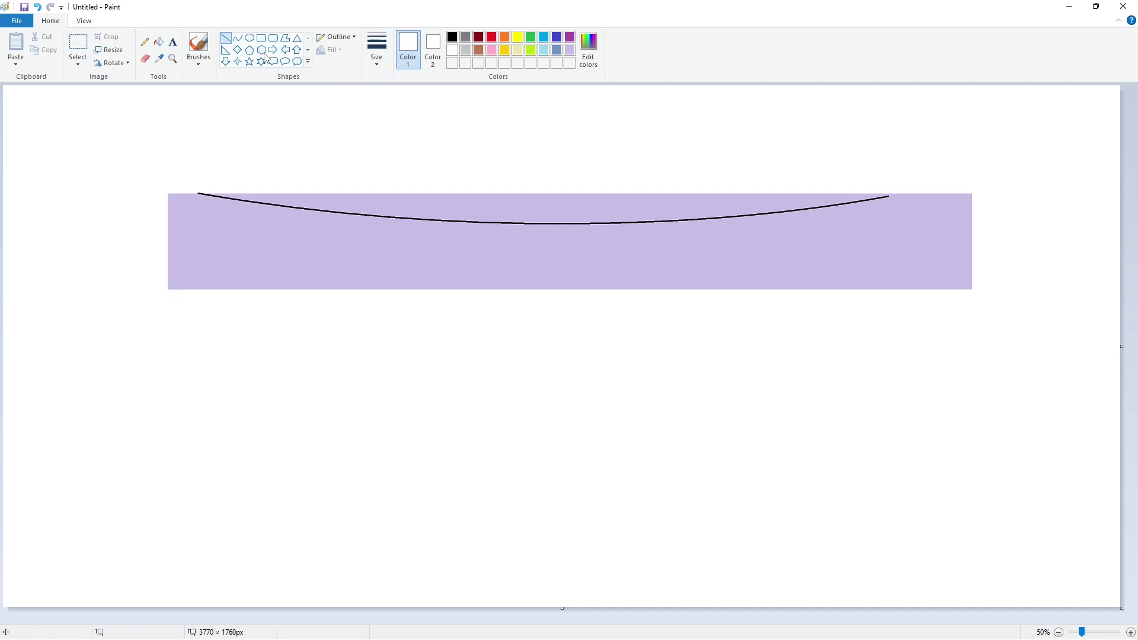
- Draw a thin black curve about 17 × 327 px as the K's left edge, bending slightly near its top
left_click(377, 52)
left_click(391, 130)
left_click(452, 37)
left_click(377, 47)
left_click(404, 127)
left_click(376, 47)
left_click(404, 127)
left_click(237, 38)
left_click_drag(201, 193, 205, 290)
left_click(205, 210)
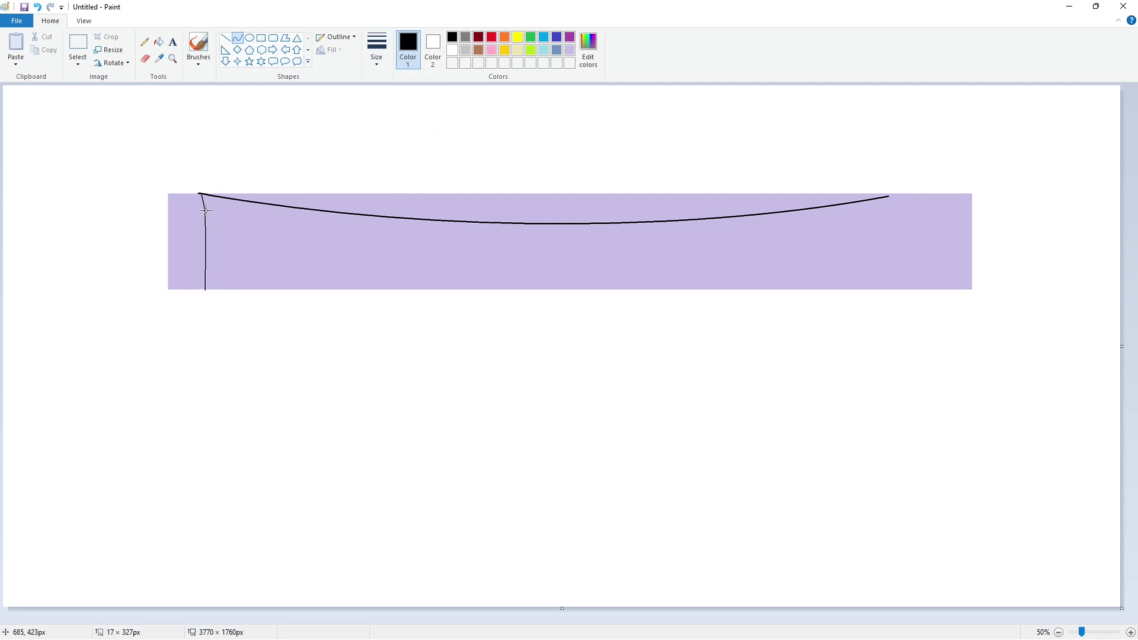
left_click(205, 210)
- Draw a vertical line for the K stem's right edge and a diagonal from it up to the sagging curve
left_click(225, 37)
left_click_drag(248, 200, 248, 299)
left_click_drag(248, 236, 266, 205)
key("ctrl+z")
left_click(288, 239)
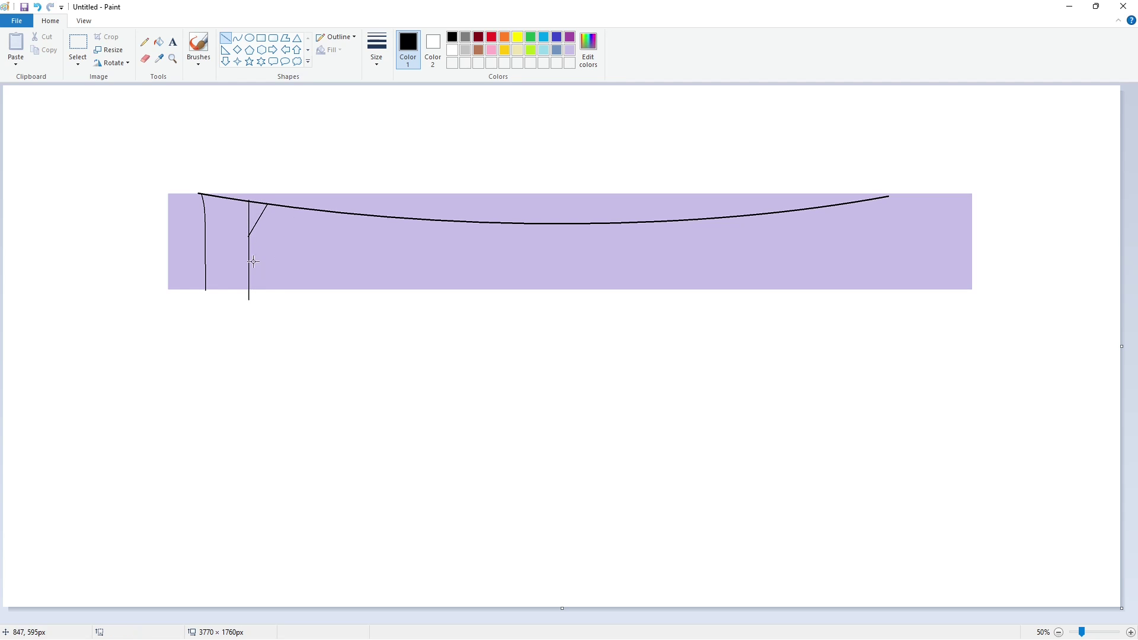
- Draw the K's lower inner diagonal and the two outer diagonals that meet in a notch
left_click_drag(249, 250, 269, 297)
left_click(311, 315)
left_click_drag(290, 244, 315, 295)
left_click(343, 309)
left_click_drag(291, 244, 313, 208)
left_click(359, 220)
- Fill the K's stem with black, try filling the arms as well, and undo that arm fill
left_click(159, 42)
left_click(228, 246)
left_click(274, 244)
key("ctrl+z")
- Close the gap between the K's inner diagonals with a short line and fill the arms with black
left_click(1130, 633)
scroll(640, 356, "down", 2)
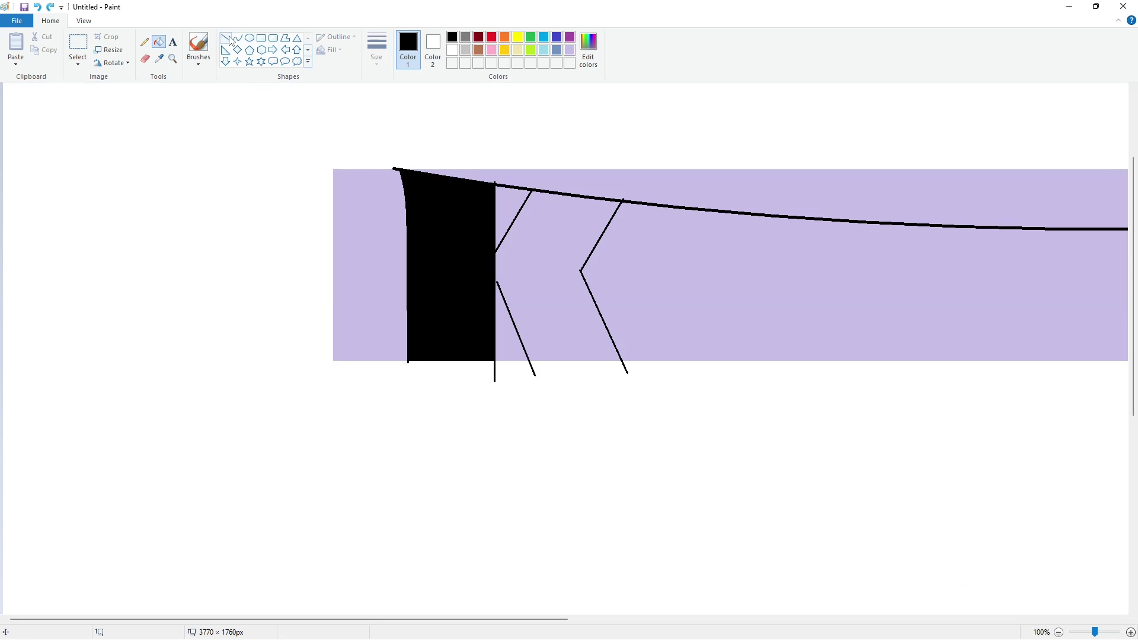
left_click(226, 38)
left_click_drag(496, 281, 490, 265)
left_click(544, 263)
left_click(159, 42)
left_click(543, 237)
- Fill the lavender area beside the K's stem and the two gaps between stem and arms with white
left_click(452, 50)
left_click(373, 218)
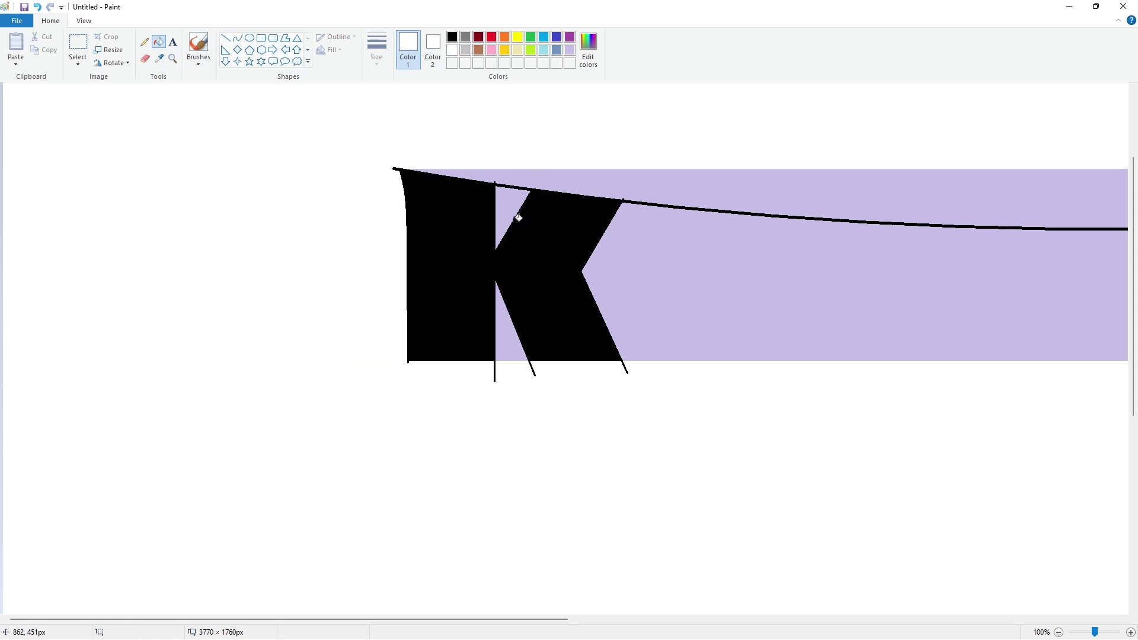
left_click(509, 211)
left_click(504, 326)
- Draw thicker white lines below the K's base and above its upper gap to cut off the overshooting line ends
left_click(226, 38)
left_click(377, 50)
left_click(396, 119)
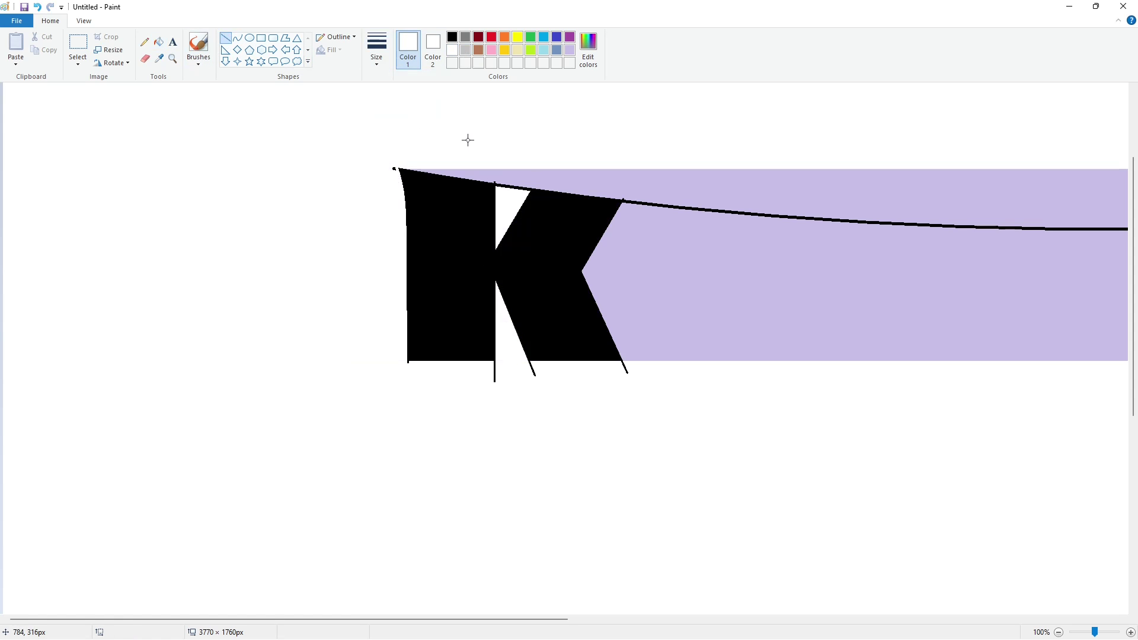
left_click_drag(403, 363, 648, 362)
mouse_move(526, 195)
left_mouse_down()
mouse_move(536, 181)
mouse_move(502, 183)
left_mouse_up()
left_click(577, 183)
left_click(536, 182)
left_click(570, 51)
left_click(159, 42)
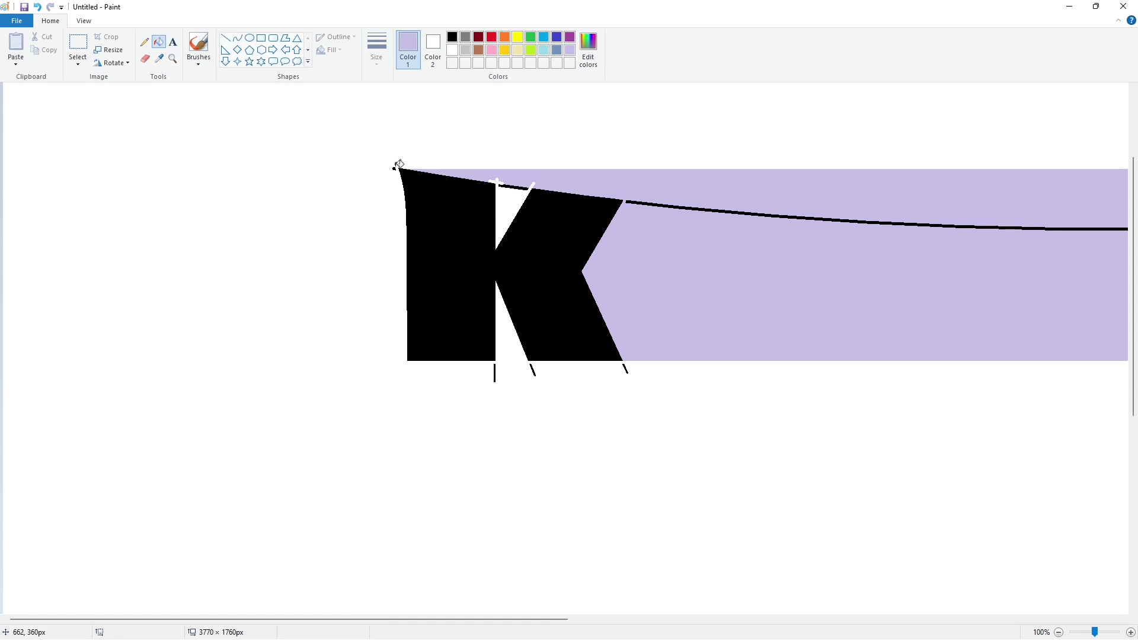
left_click(397, 167)
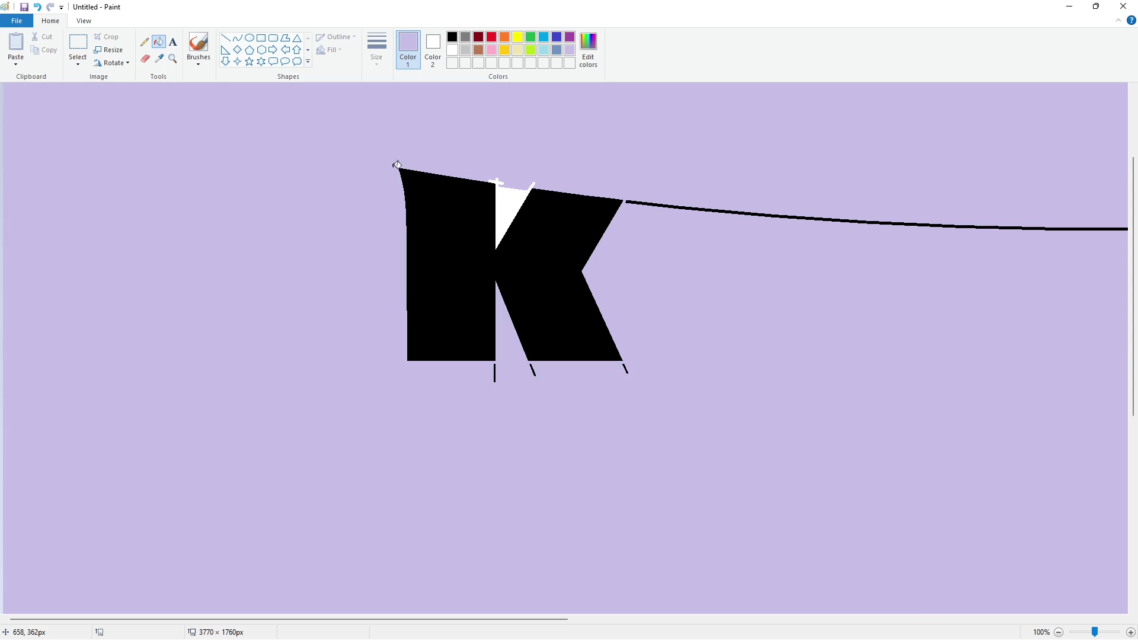
key("ctrl+z")
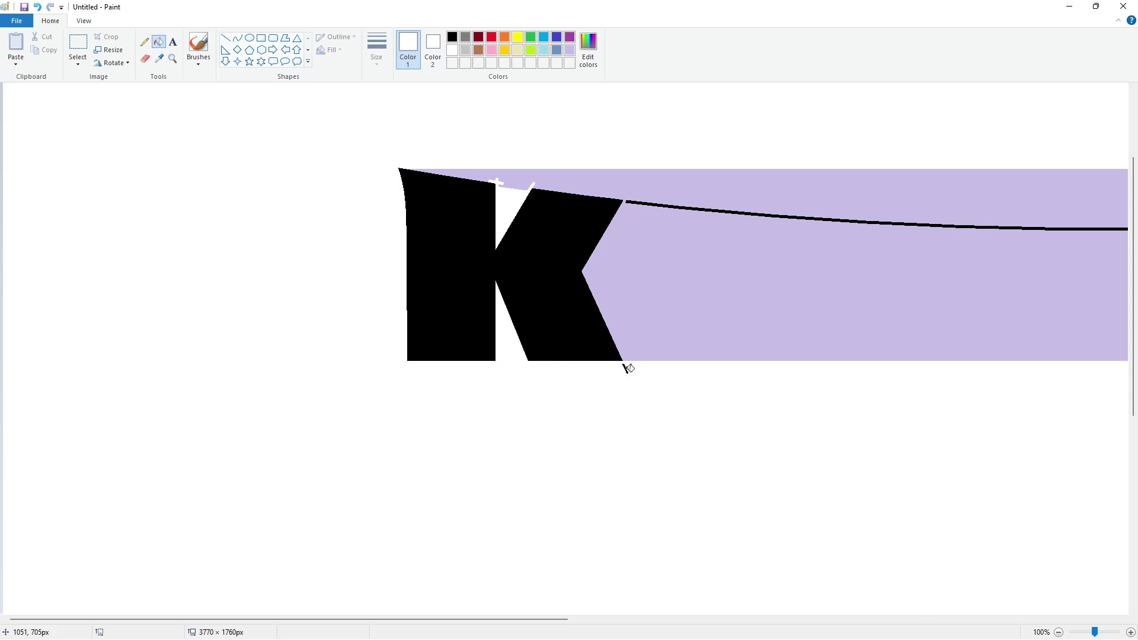
- Separate the lavender above the K with a slanted white line and fill the part over the stem with white
left_click(226, 38)
left_click_drag(513, 198, 528, 164)
left_click(159, 42)
left_click(504, 177)
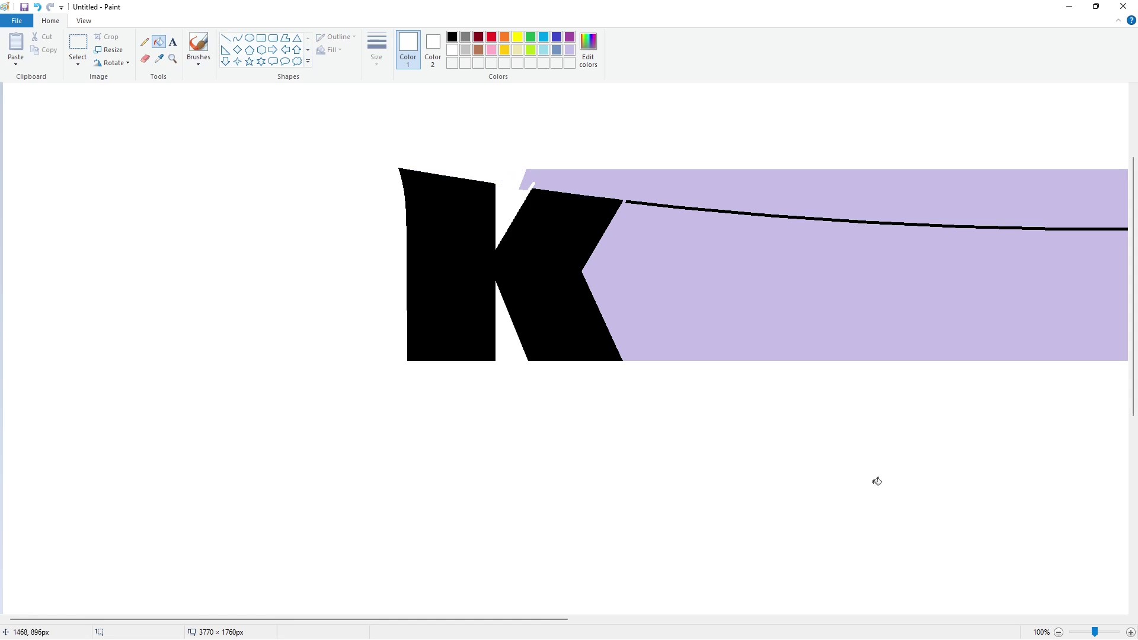
- Draw a black curve about 15 × 205 px beside the K as the second letter's left edge, bent near its top
left_click(1058, 632)
left_click(237, 38)
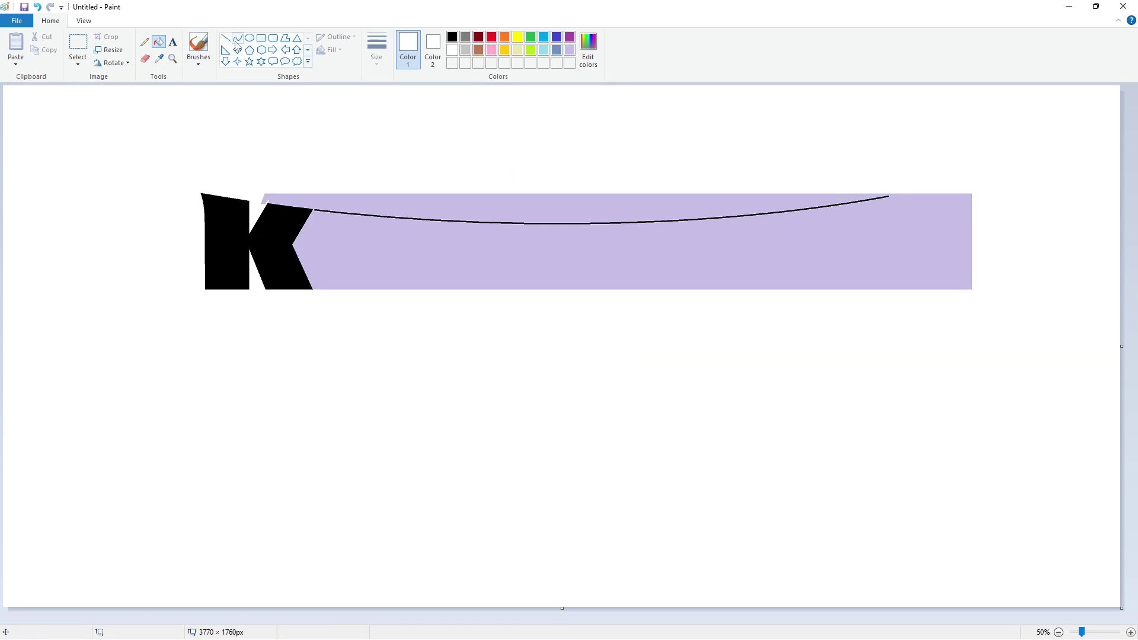
left_click(452, 37)
left_click_drag(315, 209, 318, 270)
left_click(318, 217)
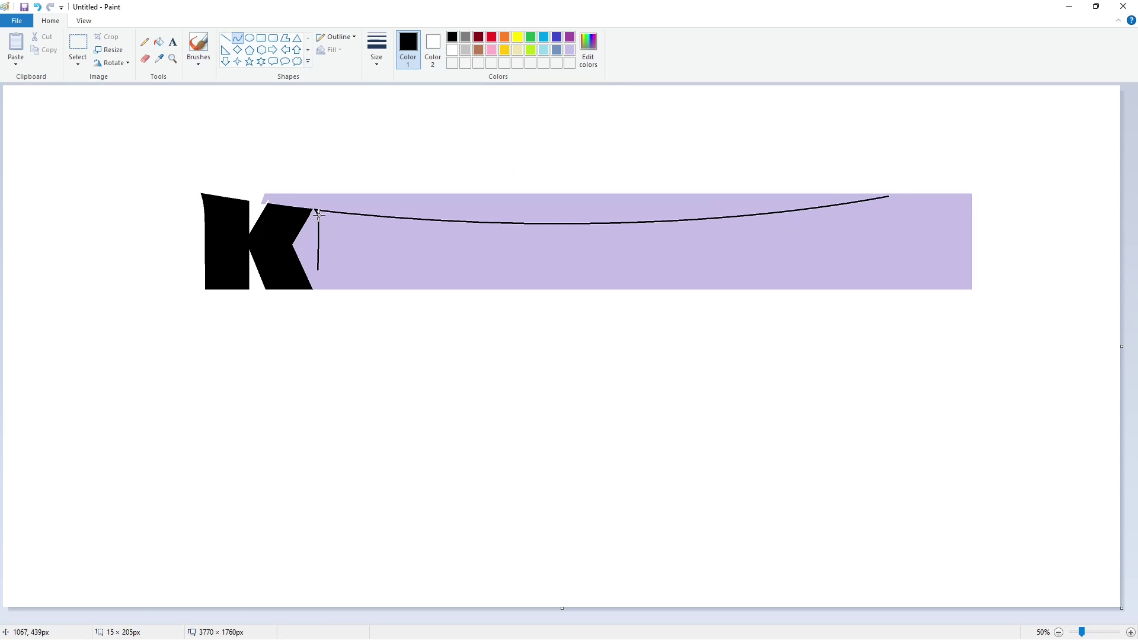
left_click(317, 217)
- Draw a thin black vertical line from the sagging curve to below the rectangle as the second letter's right edge
left_click(377, 50)
left_click(384, 108)
left_click(416, 167)
left_click(225, 37)
left_click_drag(420, 215, 420, 317)
left_click(526, 378)
- Extend the second letter's left edge below the rectangle with a straight line, nudged right to align with it
left_click(1129, 632)
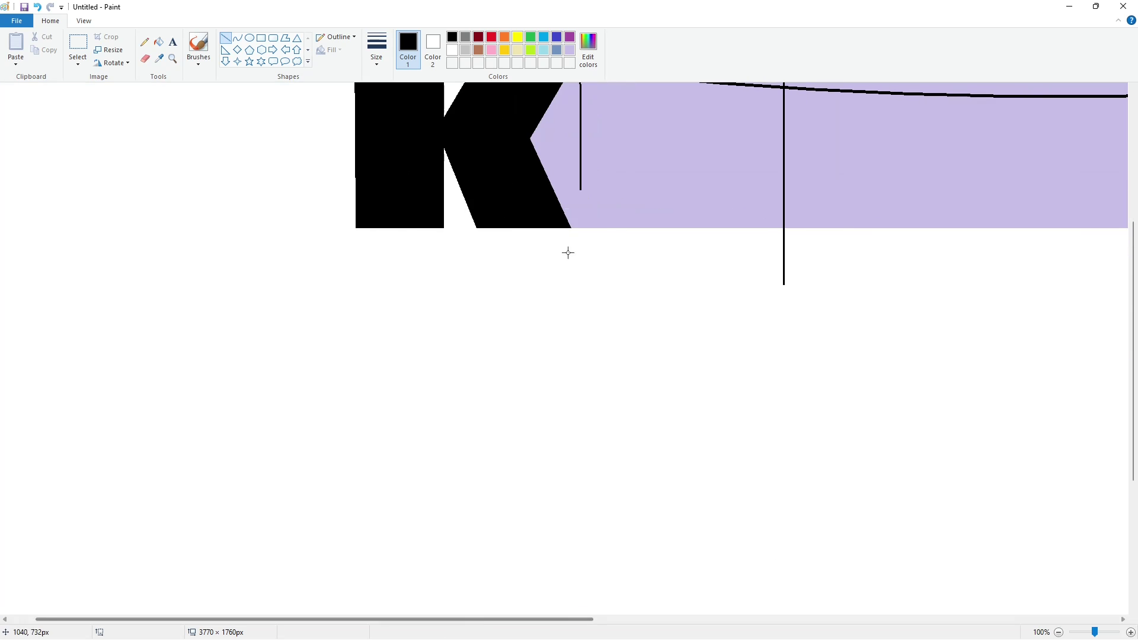
left_click_drag(576, 253, 577, 185)
key("Right")
key("Right")
key("Right")
left_click(659, 354)
left_click(1058, 632)
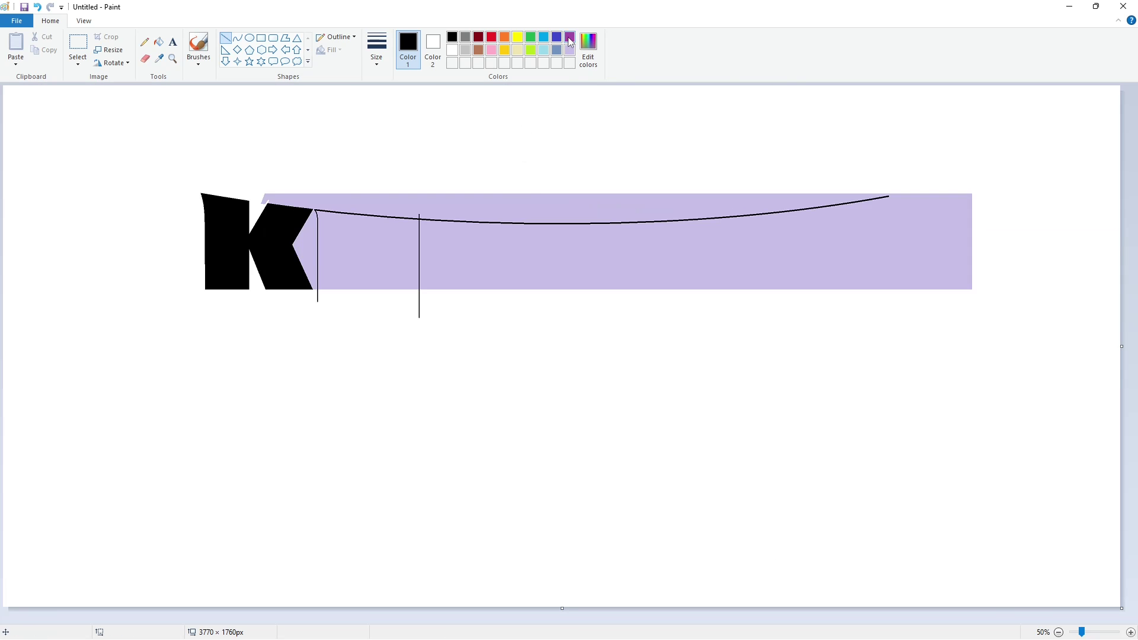
- Draw a purple circle in the blank area beside the lettering, then select and copy it
left_click(570, 42)
left_click(249, 37)
mouse_move(319, 288)
left_mouse_down()
mouse_move(358, 246)
mouse_move(45, 159)
left_mouse_up()
left_click(77, 42)
left_click_drag(14, 115, 116, 230)
key("ctrl+c")
left_click(379, 344)
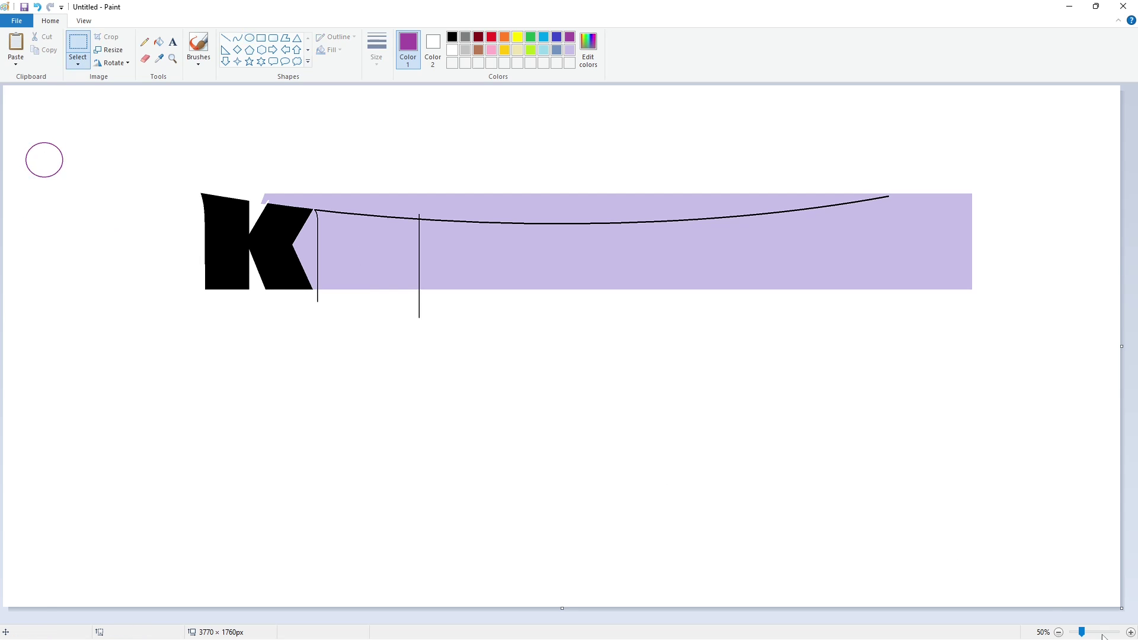
- Paste the circle with a transparent background and fit it into the second letter's lower-left corner
left_click(1130, 632)
left_click_drag(496, 620, 598, 619)
scroll(463, 417, "down", 2)
key("ctrl+v")
left_click(77, 62)
left_click_drag(65, 178, 481, 356)
left_click(119, 170)
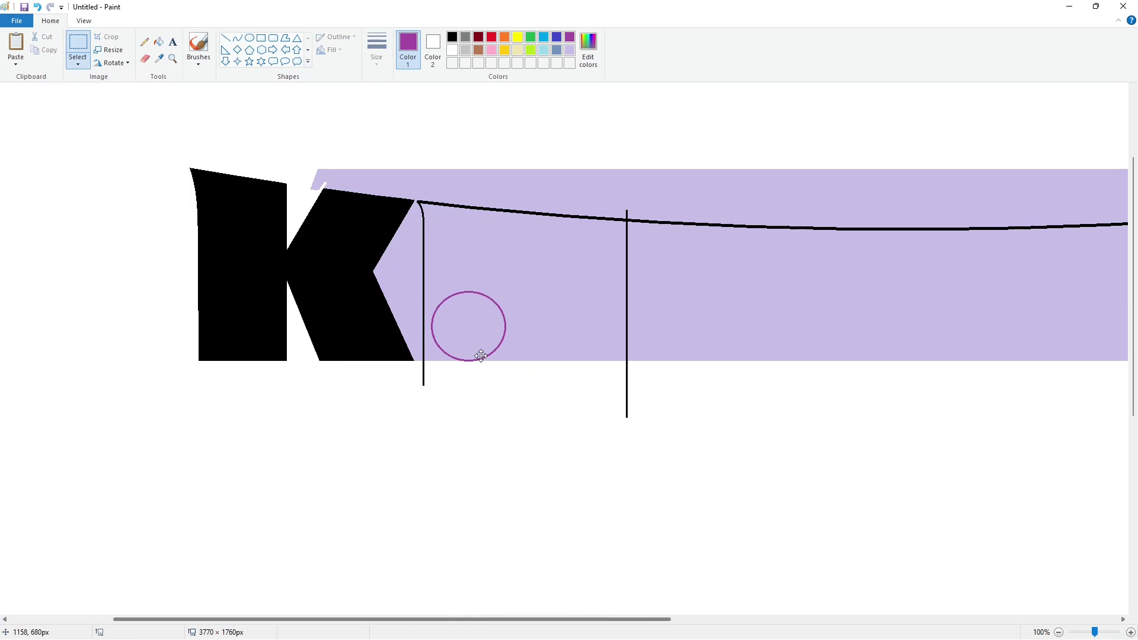
key("Left")
key("Left")
key("Left")
key("Left")
key("Left")
key("Left")
key("Left")
key("Left")
key("Left")
key("Left")
key("Left")
key("Left")
key("Left")
- Recolour the second letter's left edge line below the circle's contact point to lavender
left_click(158, 42)
left_click(452, 49)
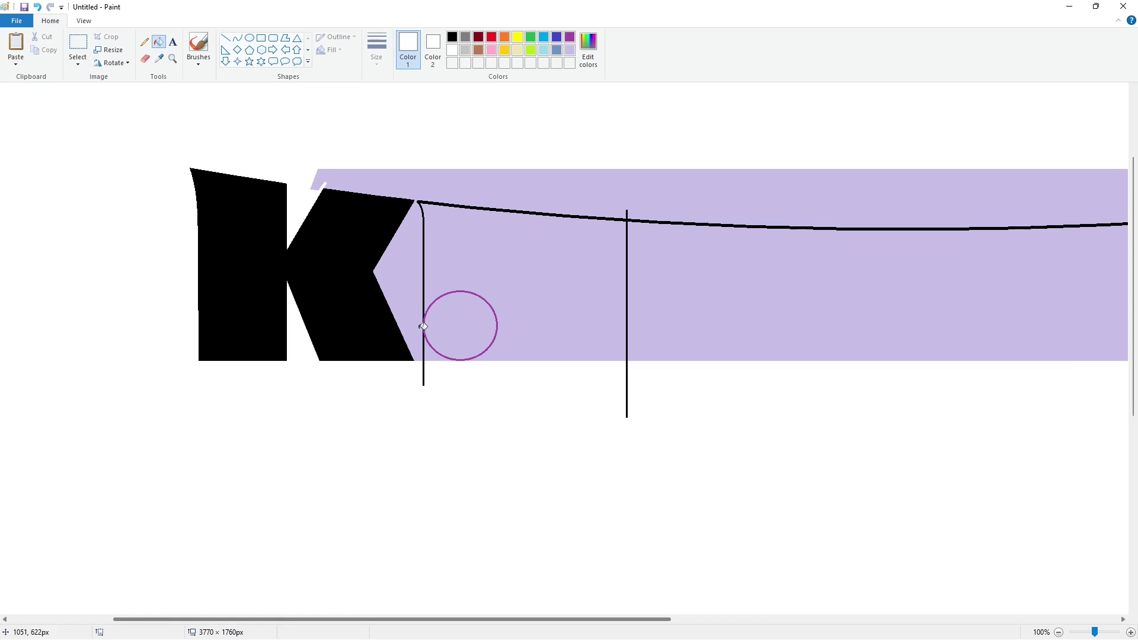
left_click(570, 50)
left_click(424, 374)
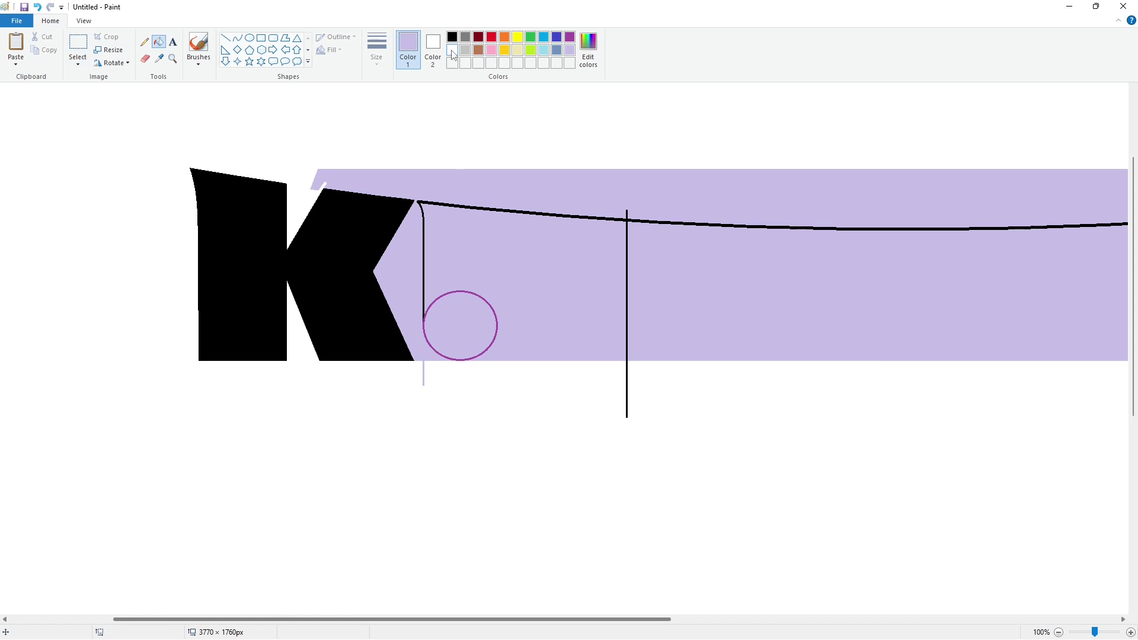
- Fill the second letter's body and the inside of its corner circle with black
left_click(452, 37)
left_click(452, 249)
left_click(454, 313)
left_click(569, 36)
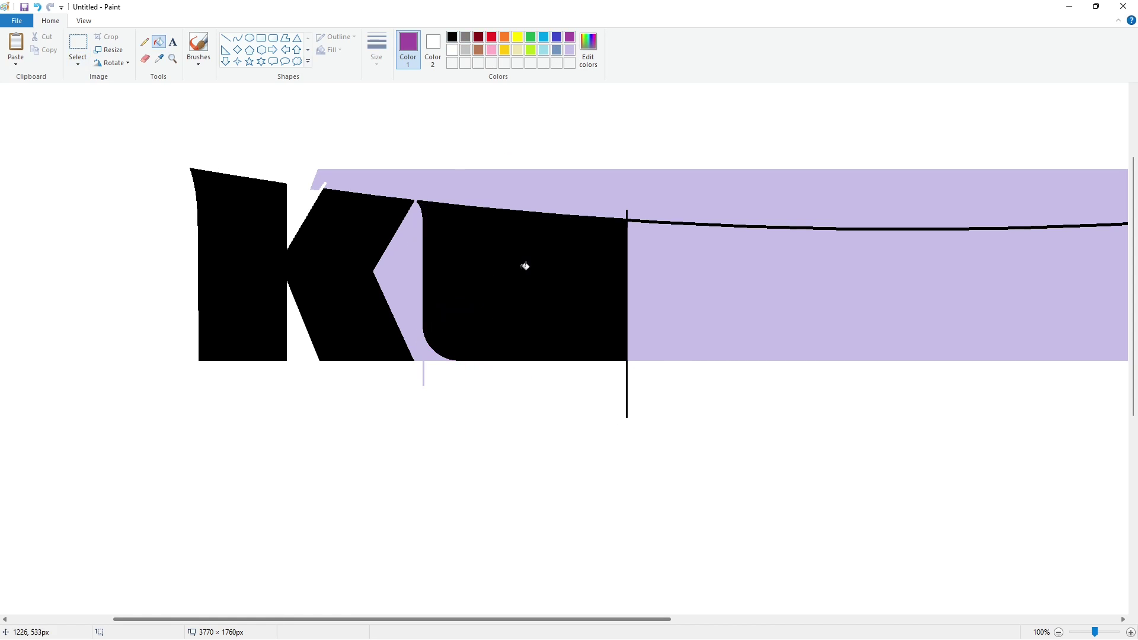
left_click(523, 264)
scroll(814, 467, "down", 1, "ctrl")
left_click(1131, 632)
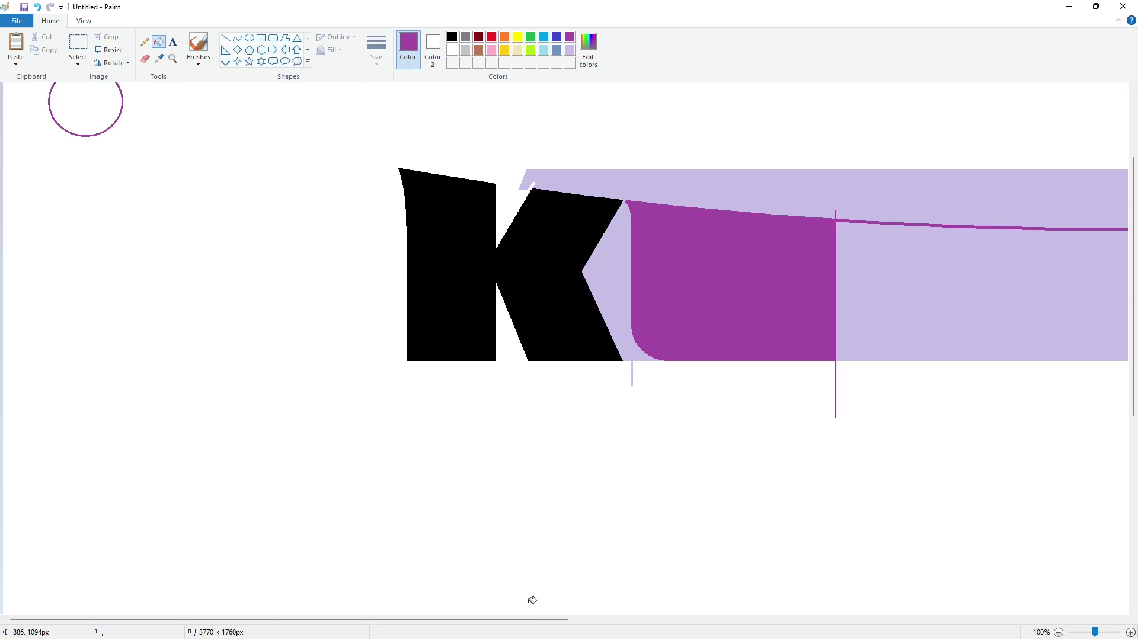
left_click_drag(516, 619, 673, 620)
key("ctrl+v")
left_click_drag(92, 167, 491, 301)
key("ctrl+z")
left_click(159, 42)
left_click(452, 37)
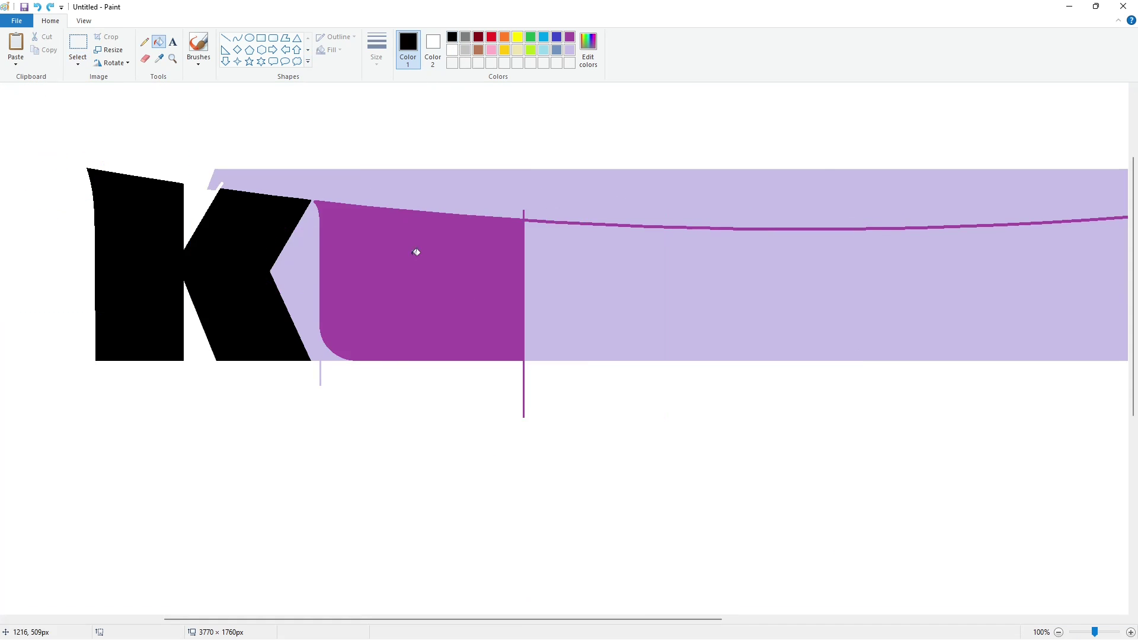
left_click(417, 252)
- Paste another copy of the purple circle and fit it into the second letter's lower-right corner
key("ctrl+v")
left_click_drag(79, 173, 500, 325)
key("Down")
key("Down")
key("Down")
key("Right")
key("Right")
key("Right")
key("Right")
left_click(683, 340)
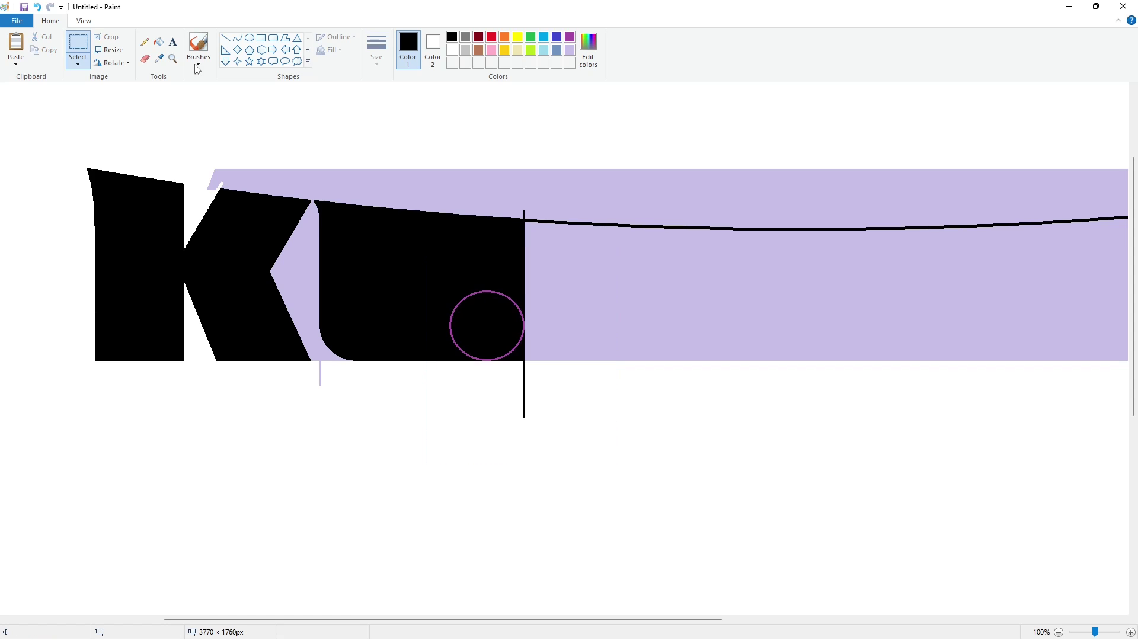
- Recolour the U's right edge line below the corner circle to lavender and fill the letter and circle outline with black
left_click(158, 41)
left_click(569, 50)
left_click(523, 388)
left_click(452, 36)
left_click(519, 302)
- Recolour the U purple and draw a small black circle inside its lower middle
scroll(755, 465, "down", 1, "ctrl")
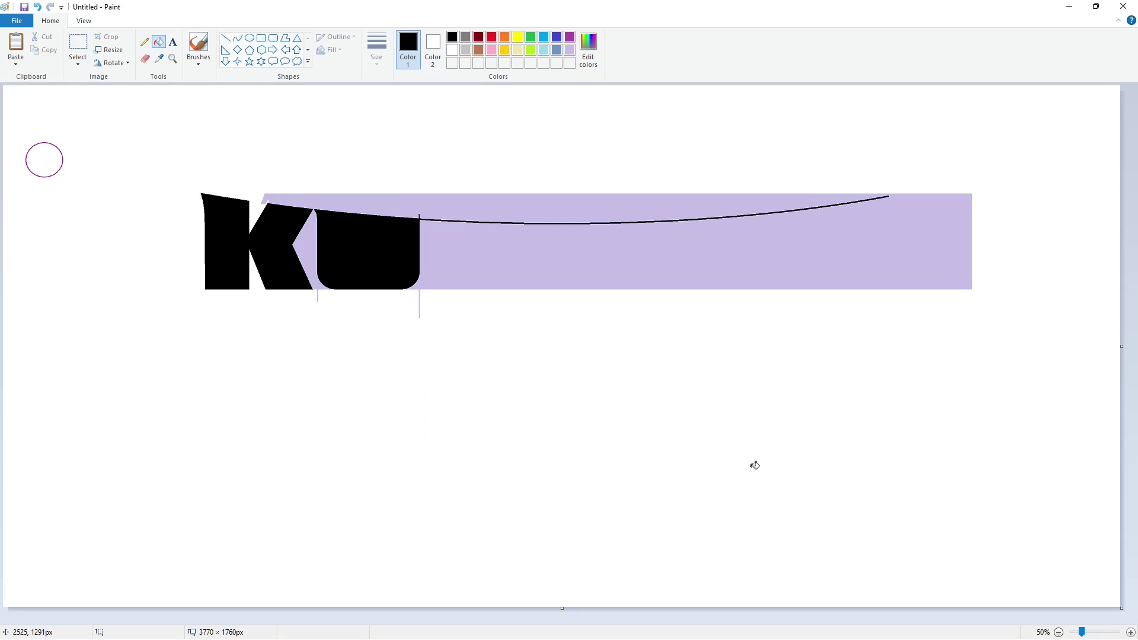
left_click(570, 38)
left_click(389, 240)
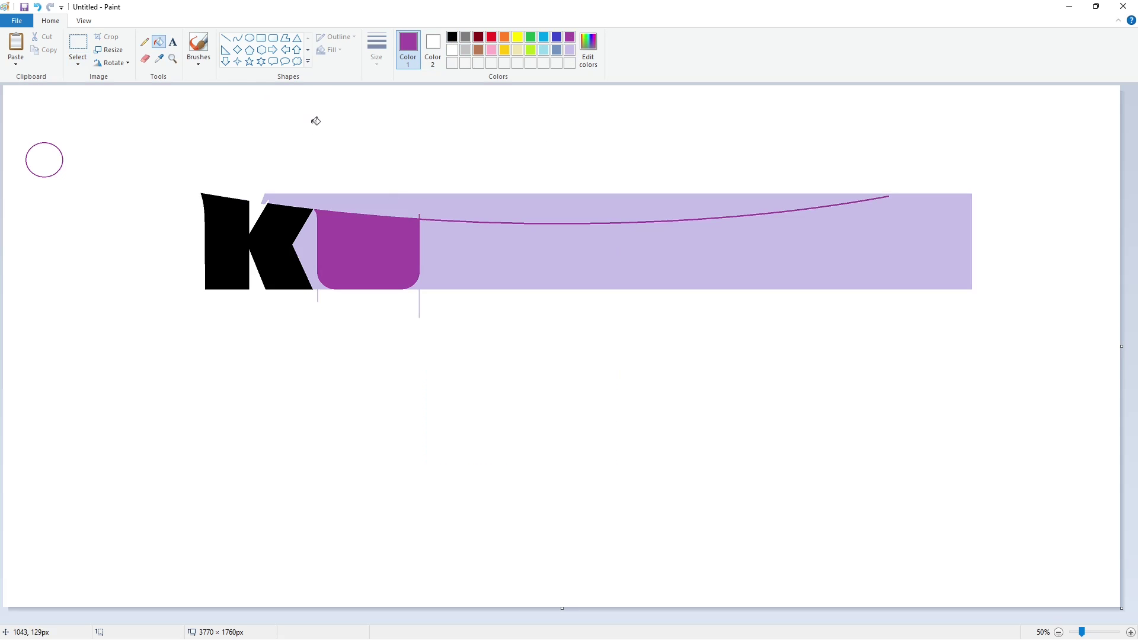
left_click(250, 38)
left_click(452, 37)
left_click_drag(362, 262, 374, 274)
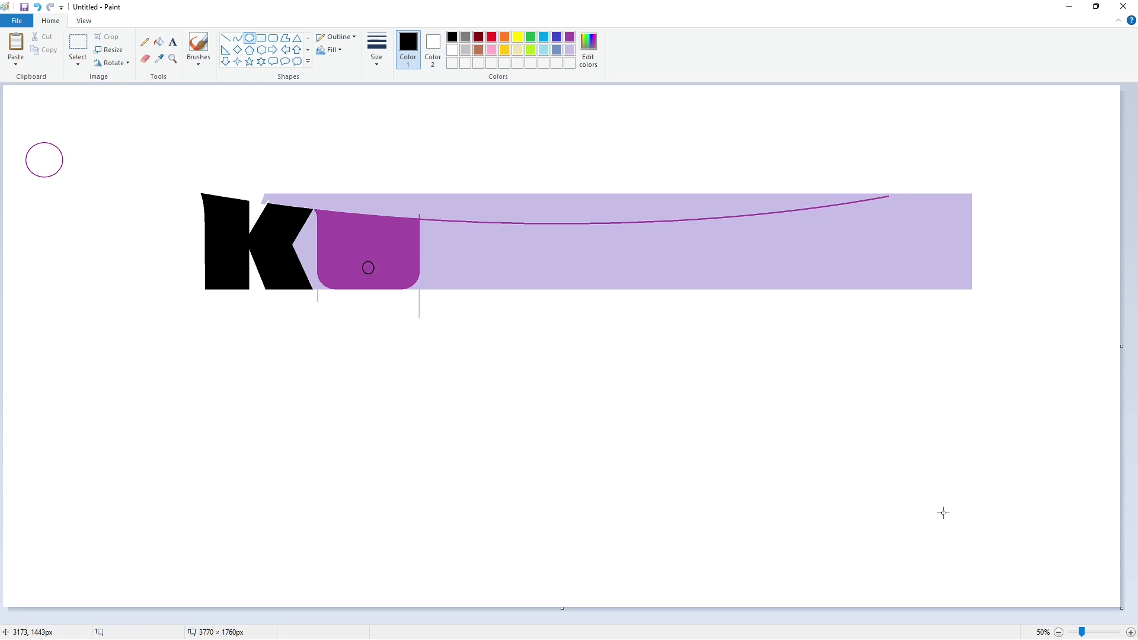
- Draw a vertical black line about 209 px long and align it with the small circle's left side, reaching above the U
scroll(810, 544, "up", 1, "ctrl")
left_click_drag(480, 617, 571, 617)
left_click(225, 37)
scroll(470, 260, "down", 2)
left_click_drag(551, 320, 551, 194)
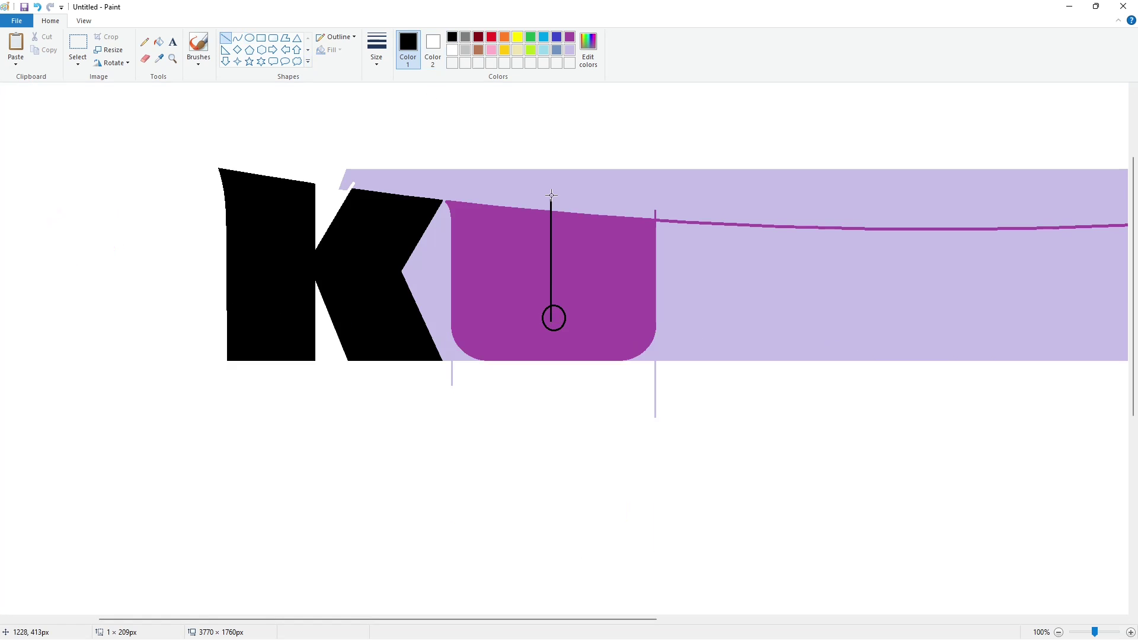
key("Left")
key("Left")
key("Left")
key("Left")
key("Left")
key("Left")
key("Left")
key("Left")
key("Left")
key("Left")
key("Left")
key("Left")
key("Left")
key("Left")
key("Up")
key("Up")
key("Up")
left_click(642, 237)
- Draw a vertical line about 194 px long up from the circle's right side and paint purple over the junction inside the circle
left_click_drag(564, 315, 564, 200)
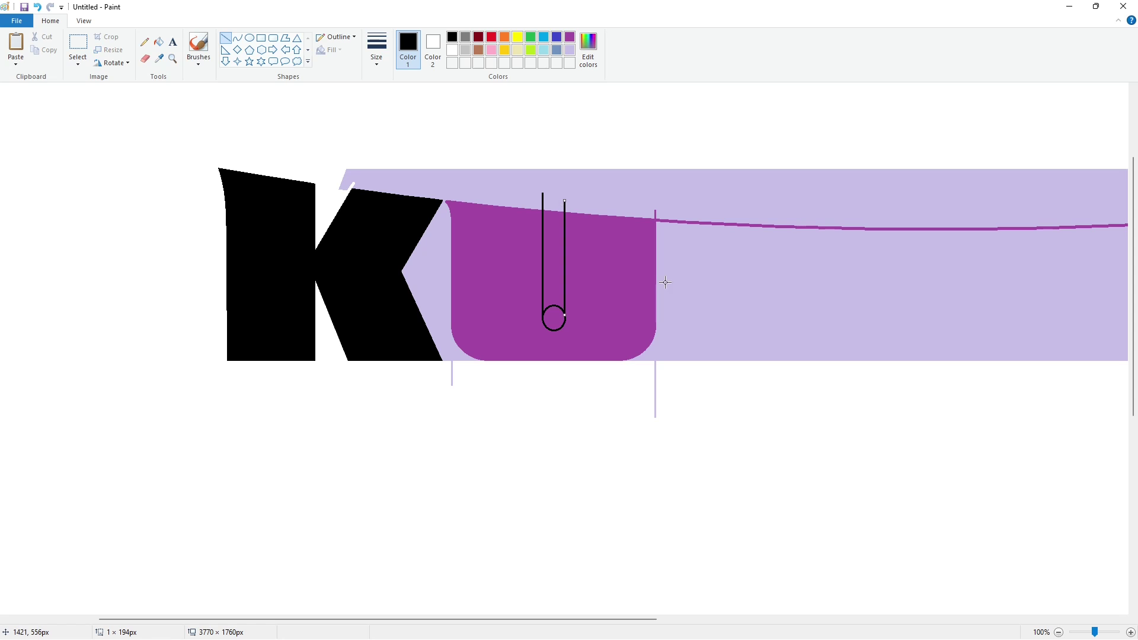
left_click(665, 282)
left_click(569, 37)
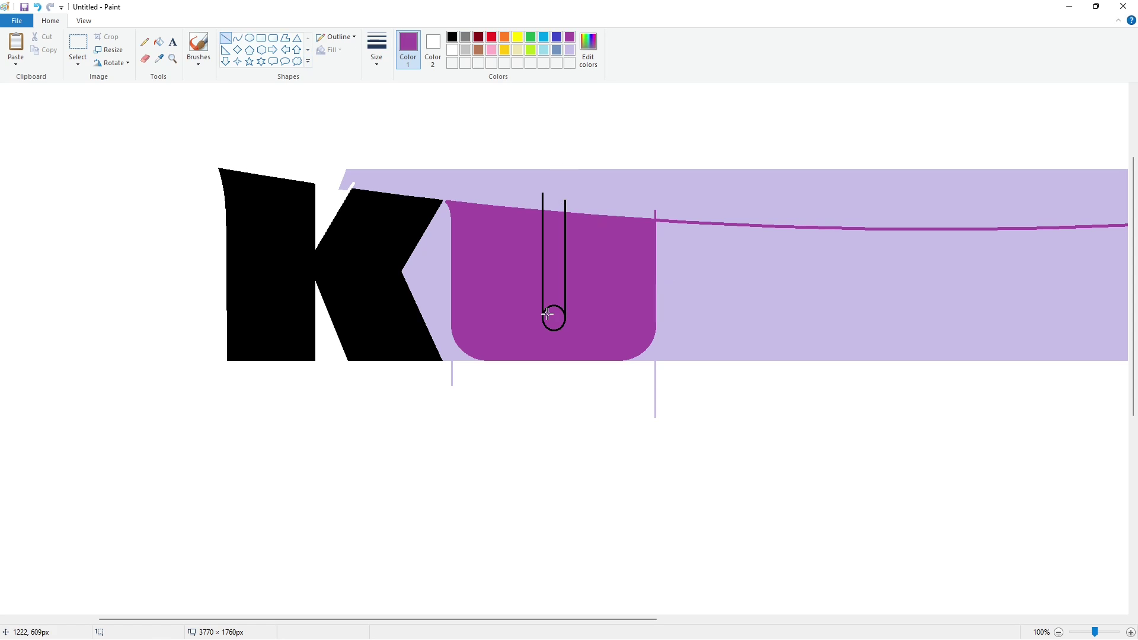
left_click_drag(563, 314, 563, 296)
- Fill the U's body with black and its centre slot with lavender, and undo both fills
left_click(158, 41)
left_click(456, 38)
left_click(602, 251)
left_click(569, 50)
left_click(553, 267)
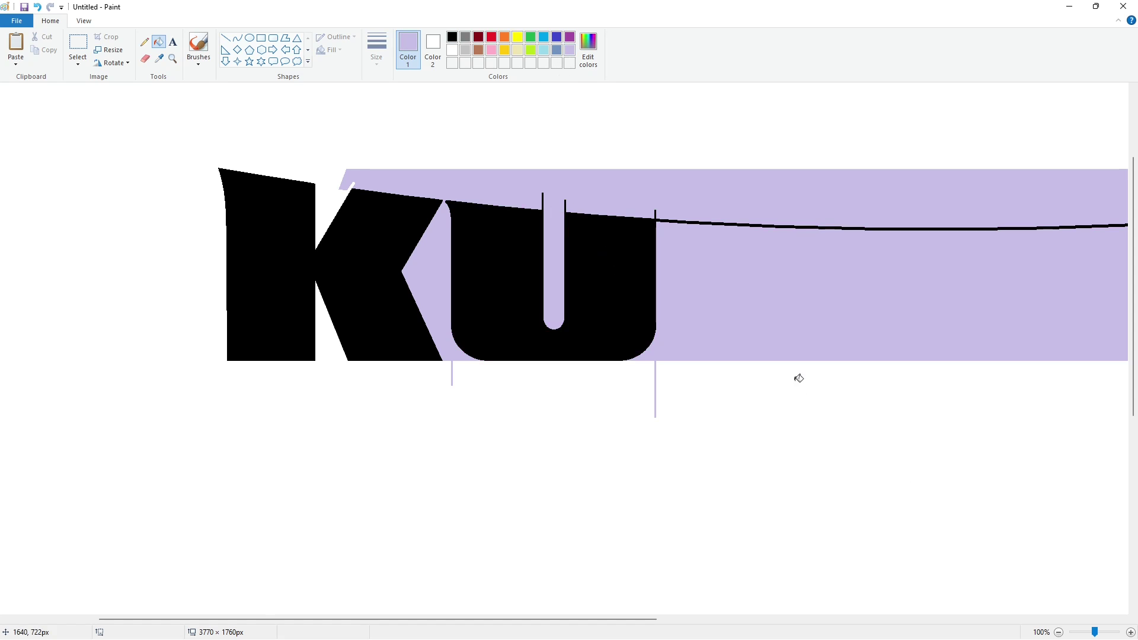
scroll(878, 482, "down", 1)
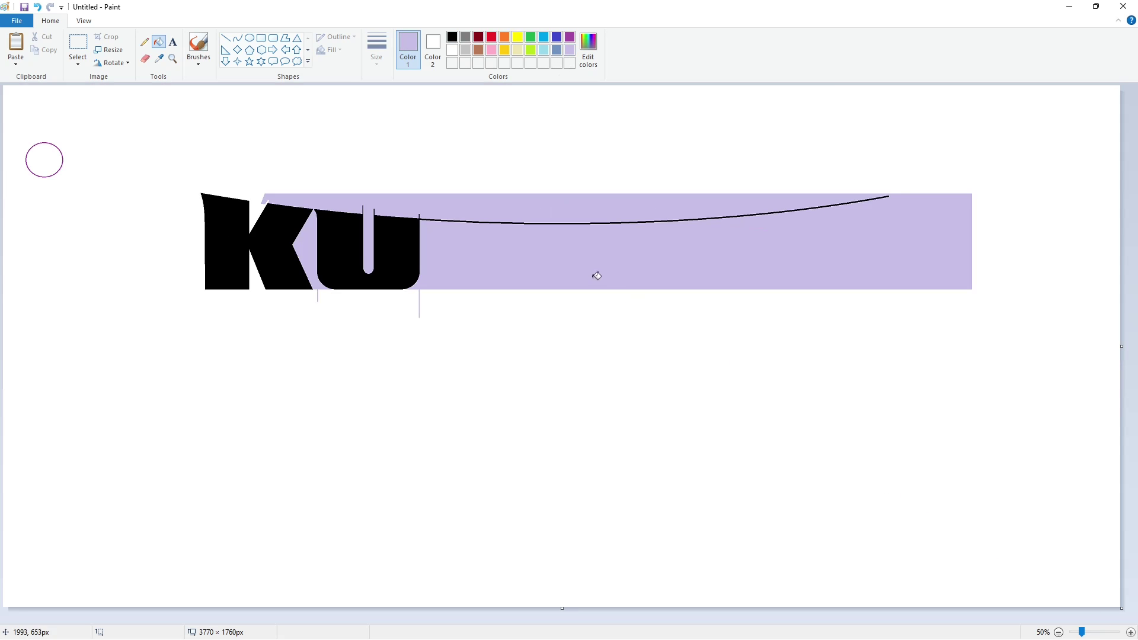
key("ctrl+z")
key("ctrl+z")
- Draw a short black curve flaring from the slot's right line to the U's top edge
left_click(237, 38)
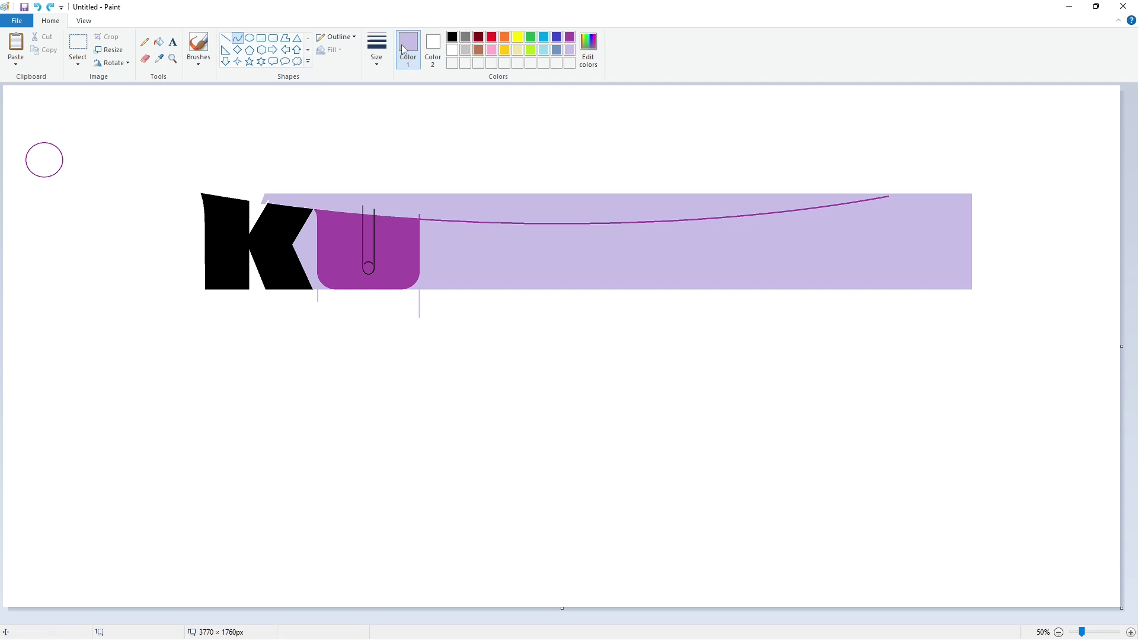
left_click_drag(368, 214, 373, 224)
left_click(373, 219)
left_click(452, 36)
left_click(434, 216)
- Fill the U's centre slot with lavender and its body with black
left_click(1130, 632)
left_click_drag(507, 619, 587, 618)
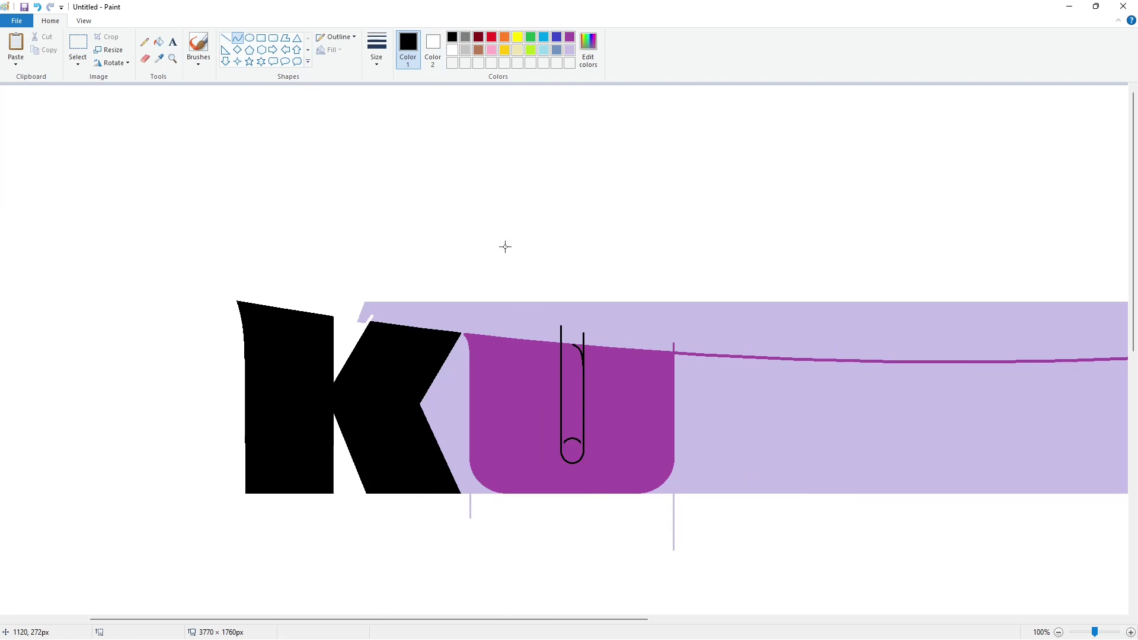
left_click(158, 41)
left_click(569, 50)
left_click(579, 366)
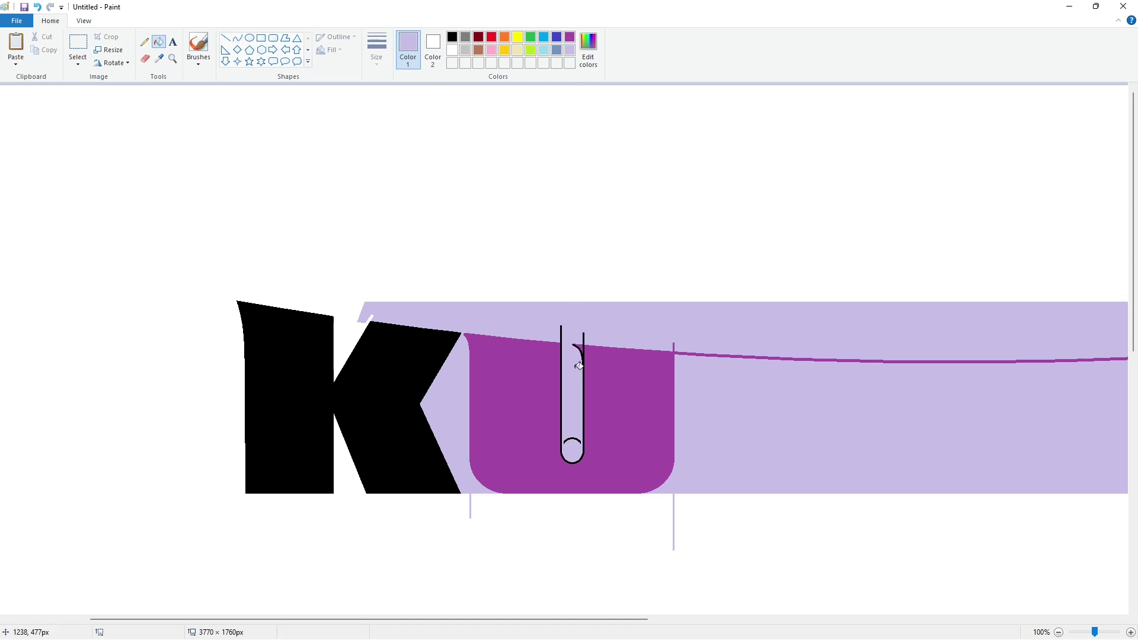
left_click(452, 36)
left_click(609, 351)
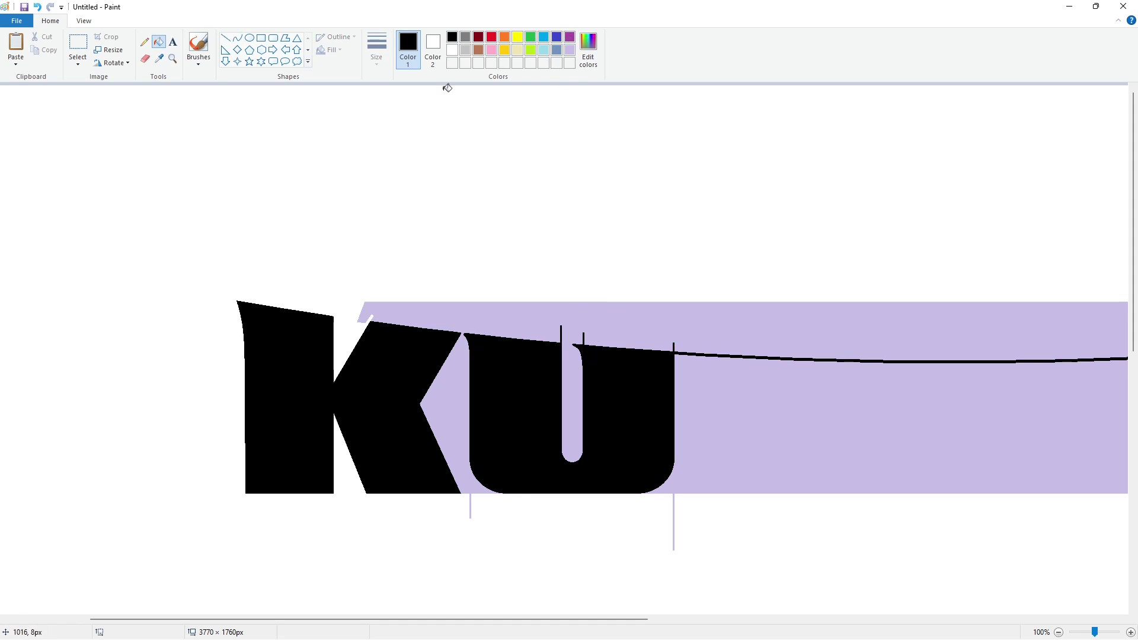
- Cut the guide curve off the U's right edge with a thicker lavender line and recolour the stray lines above the letter lavender
left_click(570, 50)
left_click(226, 38)
left_click(376, 50)
left_click(387, 105)
left_click_drag(681, 372, 680, 340)
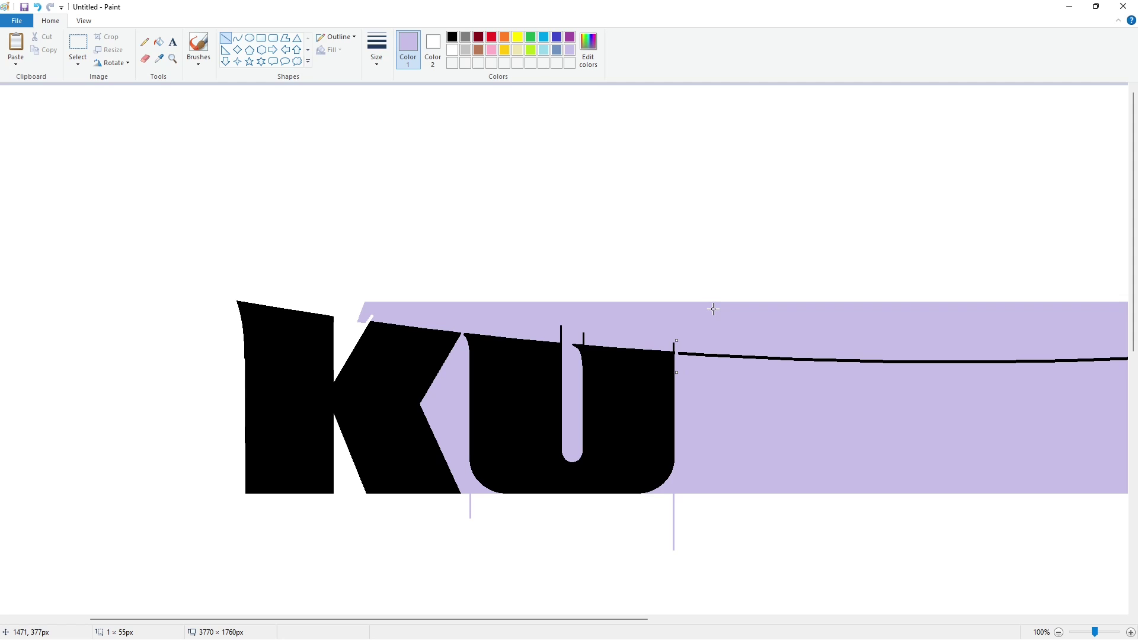
left_click(635, 362)
left_click(158, 45)
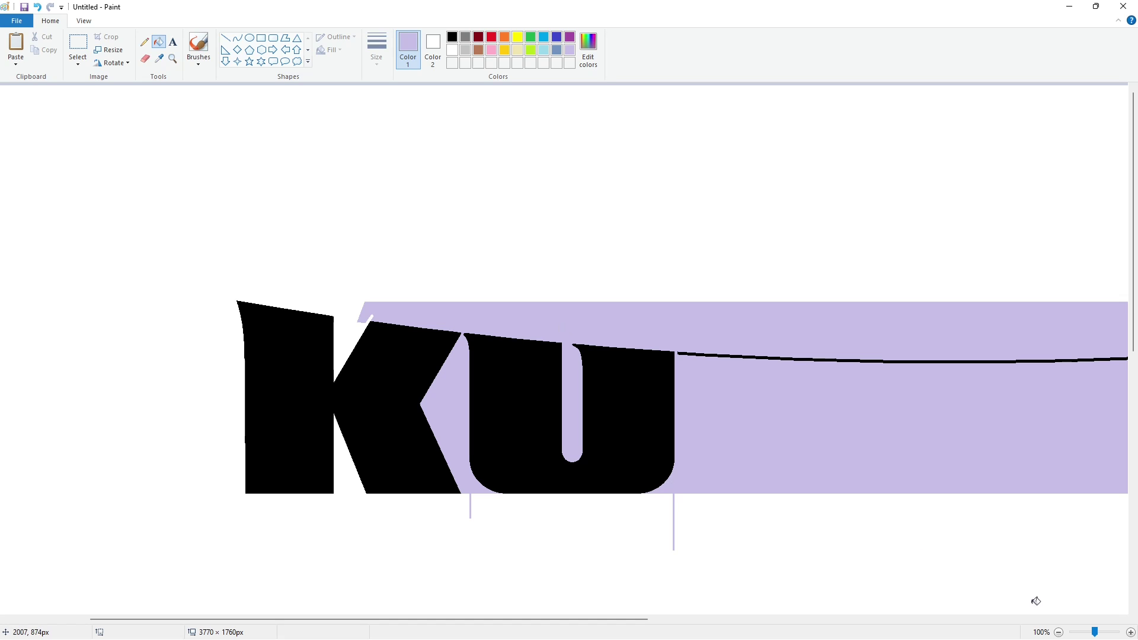
- Draw the N's left edge as a black curved line from the guide curve down past the rectangle's base
scroll(842, 524, "down", 1)
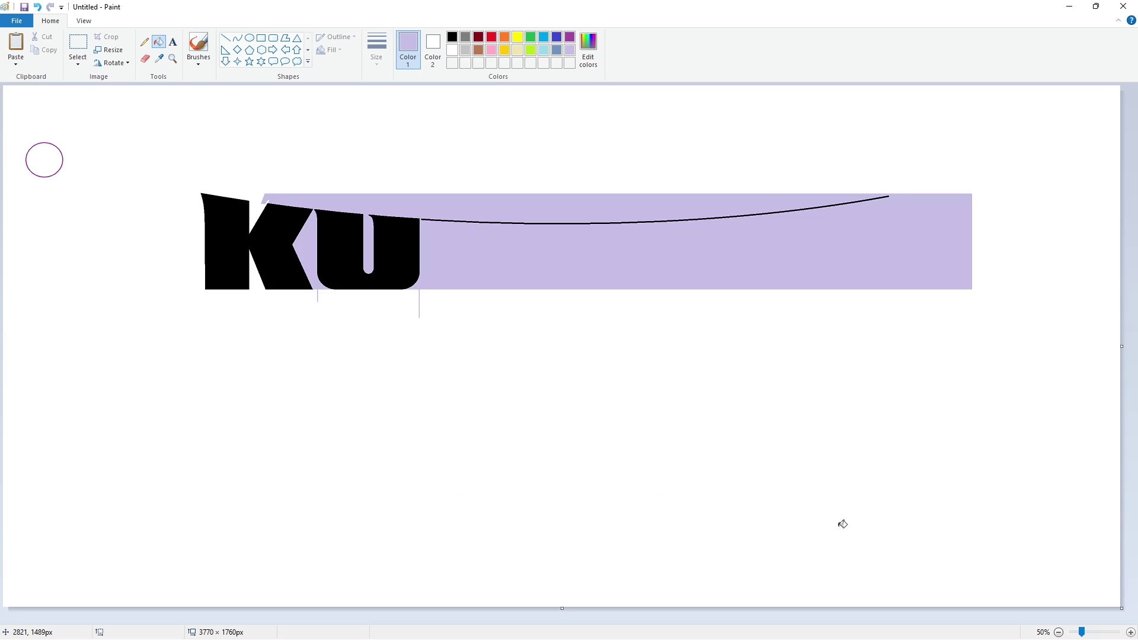
left_click(237, 38)
left_click(376, 48)
left_click(452, 37)
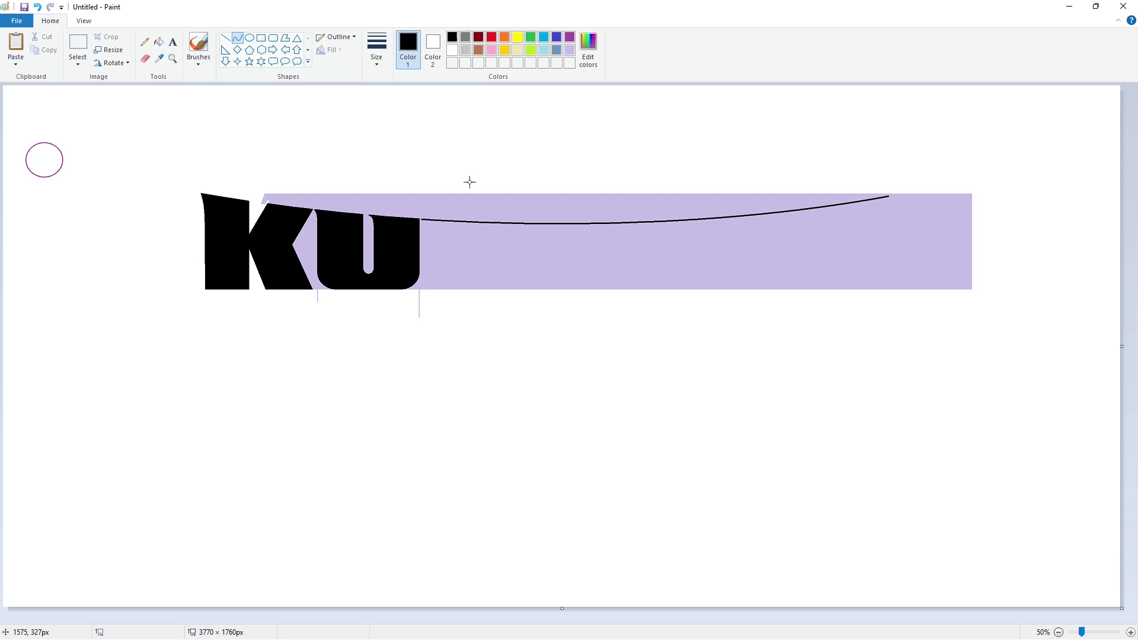
left_click_drag(427, 223, 430, 292)
left_click(430, 232)
left_click_drag(493, 252, 469, 214)
left_click(567, 222)
key("ctrl+z")
- Draw the N's remaining outline with straight black lines, including an upper diagonal about 79 × 133 px, its inner verticals and right edge
left_click(225, 38)
left_click_drag(491, 253, 468, 215)
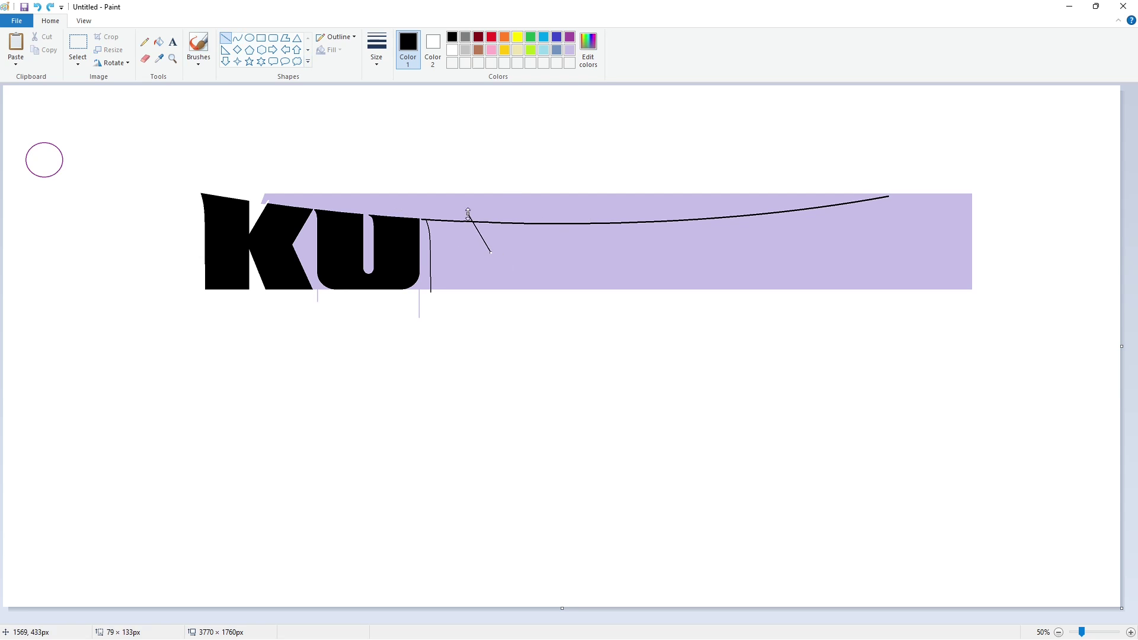
mouse_move(472, 256)
left_mouse_down()
mouse_move(472, 297)
mouse_move(498, 282)
mouse_move(503, 305)
mouse_move(533, 224)
mouse_move(498, 222)
left_mouse_up()
left_click(807, 477)
- Fill the N's body with black
left_click(1131, 633)
left_click_drag(482, 619, 680, 619)
scroll(600, 379, "down", 2)
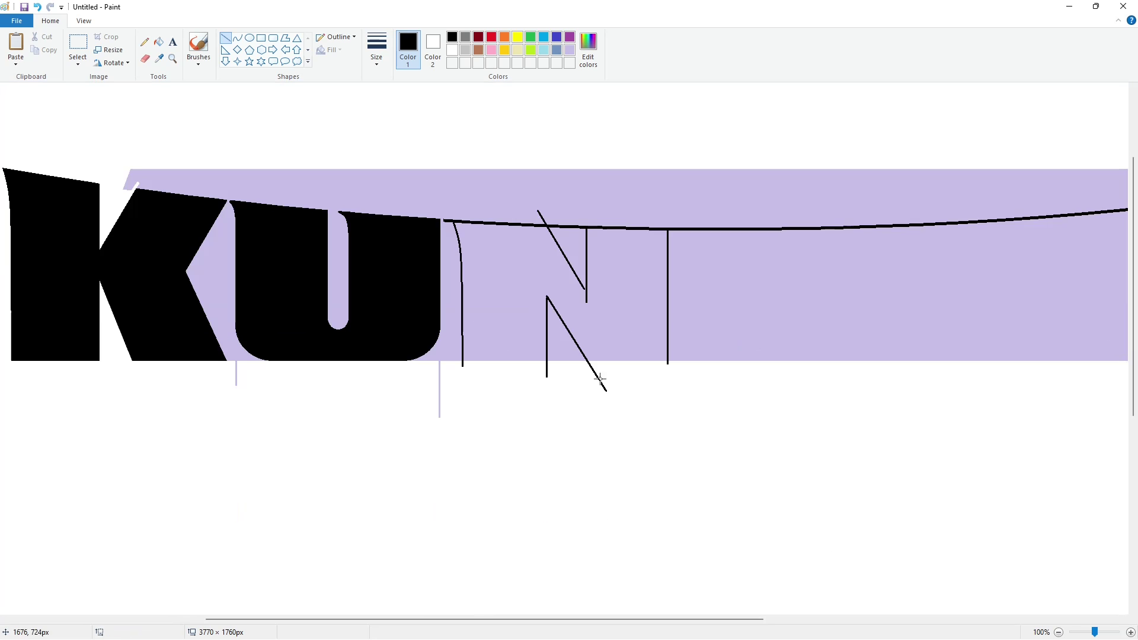
left_click(158, 42)
left_click(528, 246)
- Draw thicker lavender lines that cut the guide curve around the N and trim the letter along its base
left_click(556, 50)
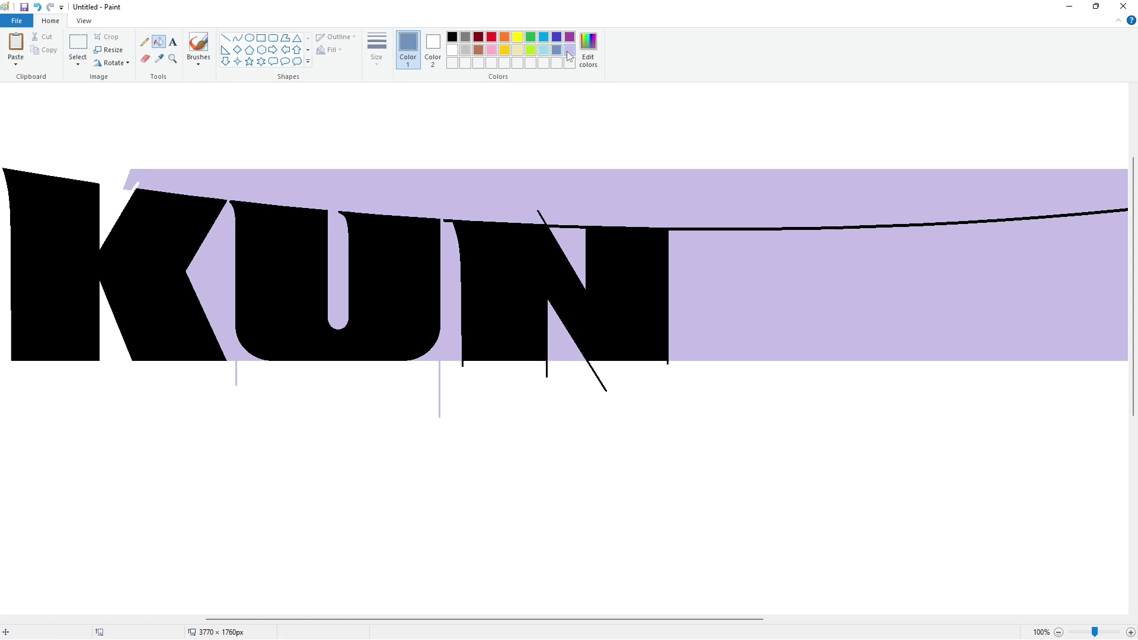
left_click(569, 52)
left_click(226, 39)
left_click(377, 51)
left_click(391, 129)
left_click_drag(452, 234, 449, 207)
left_click(521, 212)
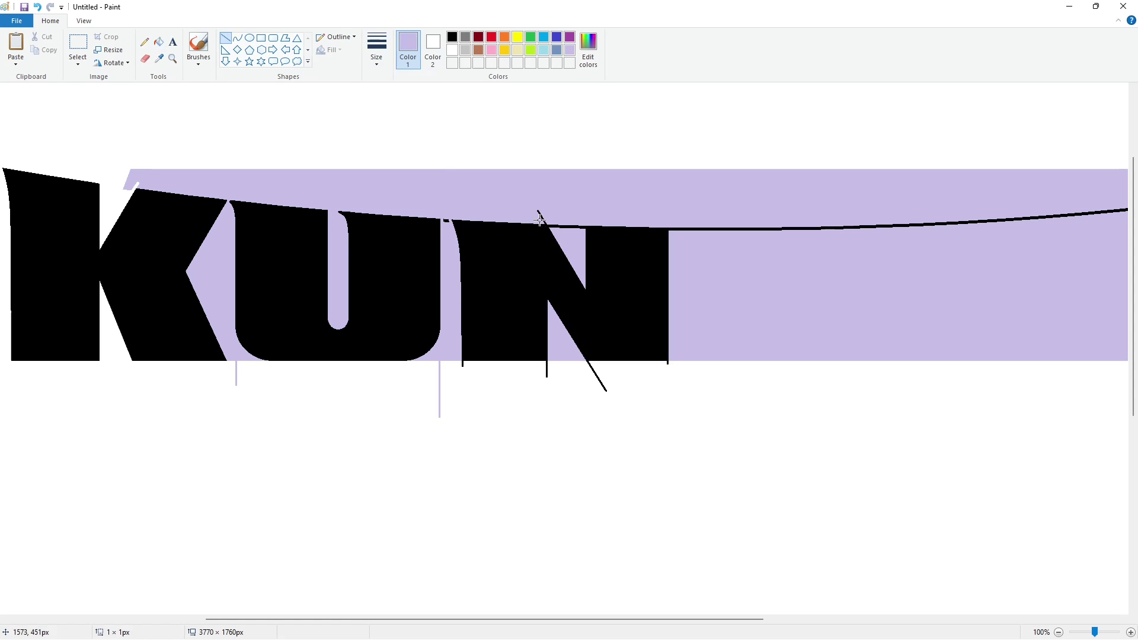
left_click_drag(539, 220, 558, 220)
left_click_drag(672, 240, 672, 217)
left_click_drag(455, 363, 693, 362)
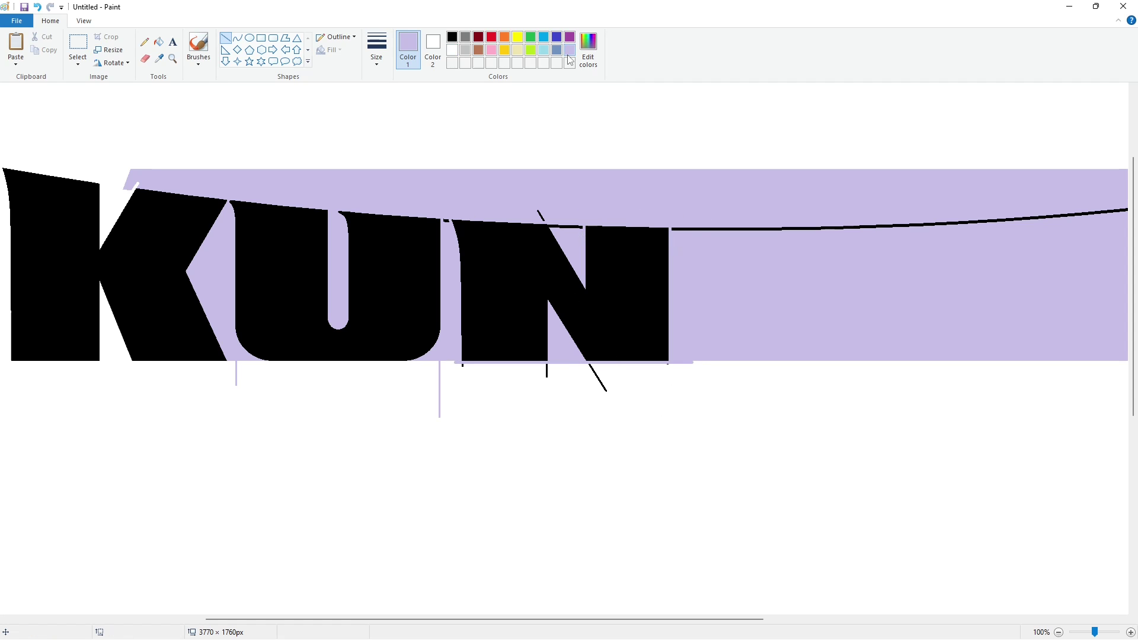
- Cover the stray line ends below the N with white
left_click(453, 50)
left_click(158, 41)
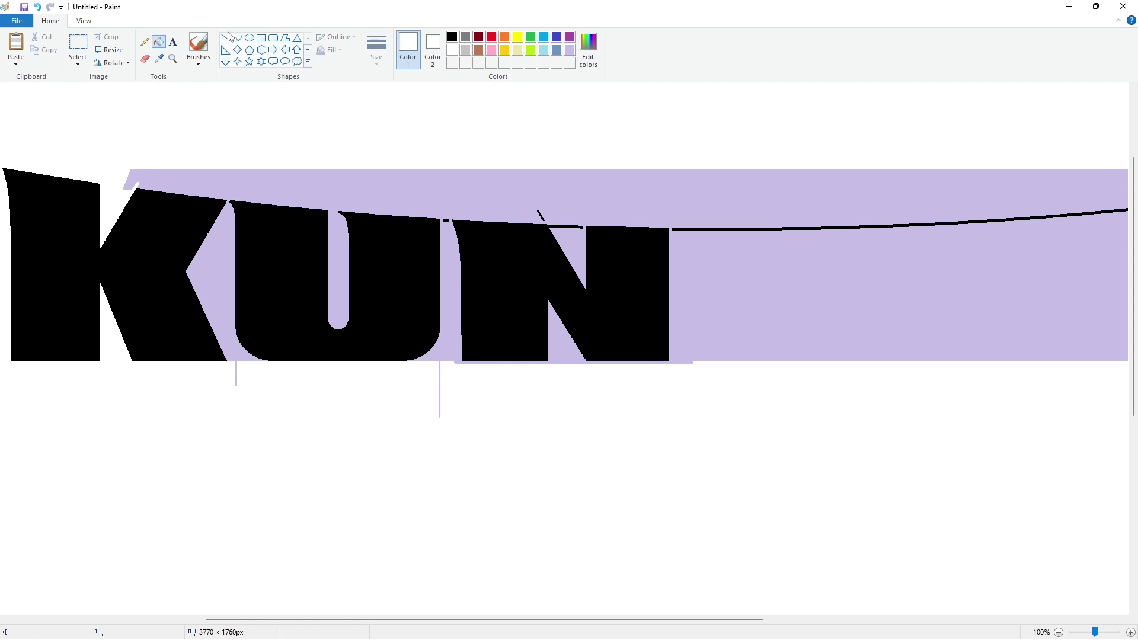
left_click(227, 37)
left_click_drag(655, 365, 677, 365)
left_click(709, 388)
- Recolour the stray diagonal end and the leftover guide curve pieces at the top of the N lavender
left_click(570, 50)
left_click(159, 41)
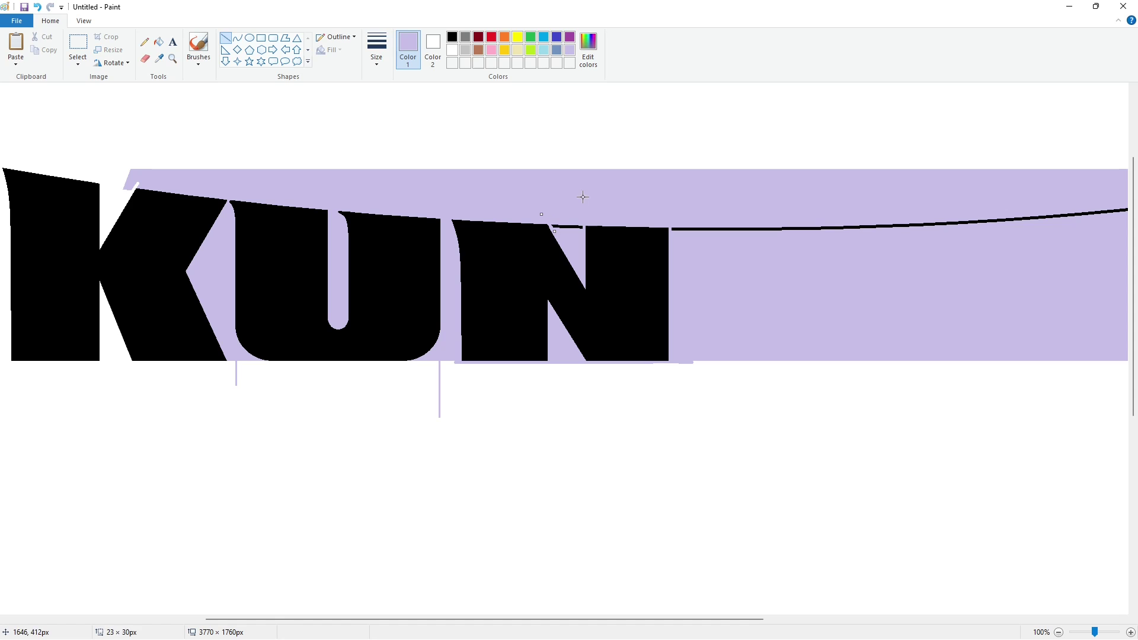
left_click(575, 227)
- Draw two vertical black lines through the guide rectangle after the N as the G's left and right edges
left_click(1058, 633)
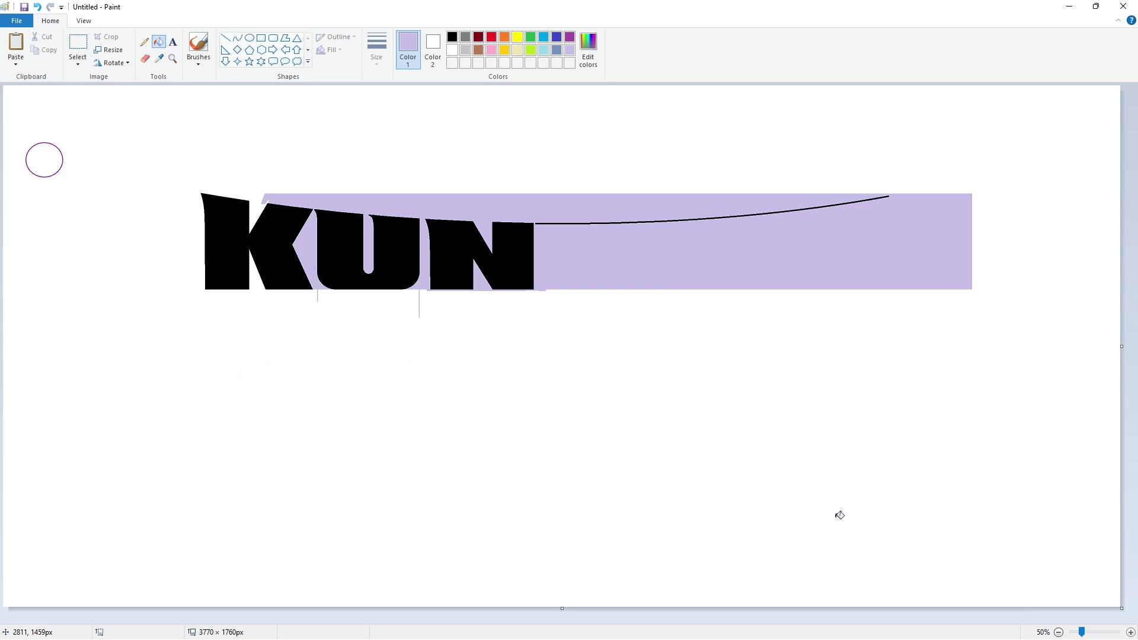
left_click(261, 37)
left_click(452, 37)
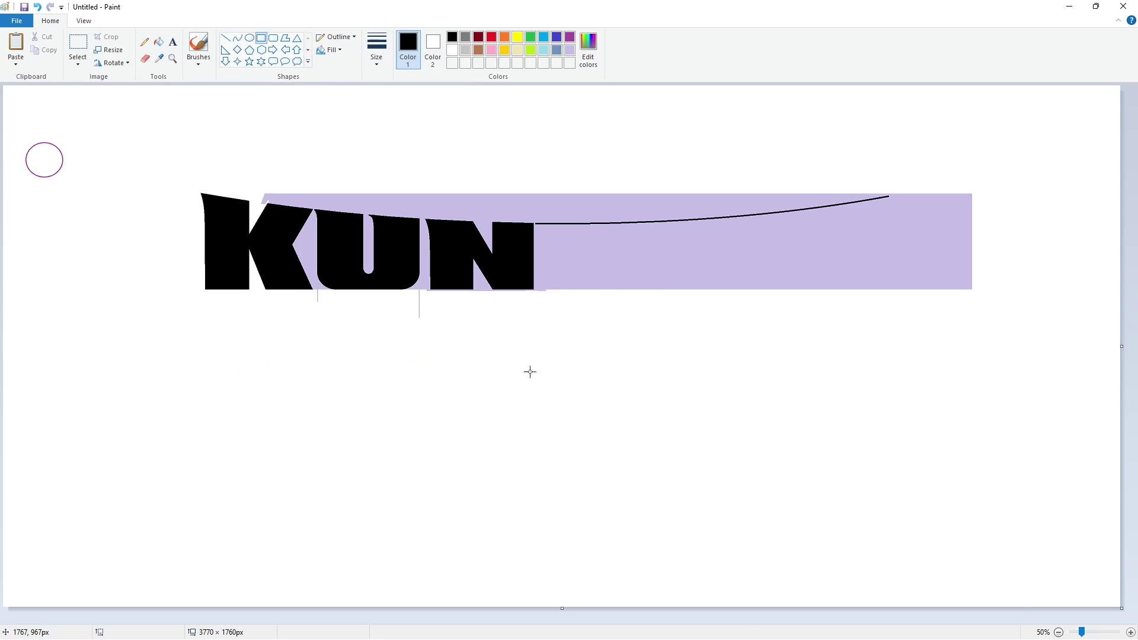
left_click(548, 219)
key("ctrl+z")
left_click(225, 38)
left_click_drag(545, 219, 545, 314)
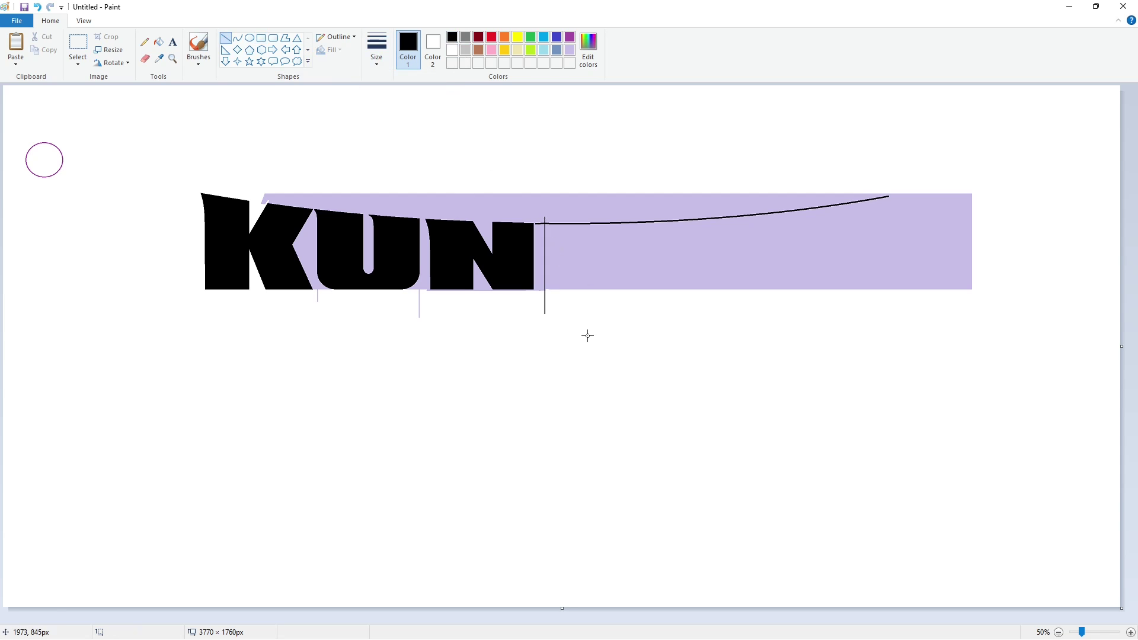
left_click_drag(646, 217, 647, 313)
- Draw a curved black line about 167 × 25 px as the underside of the G's upper arm
left_click(237, 38)
left_click_drag(643, 244, 596, 238)
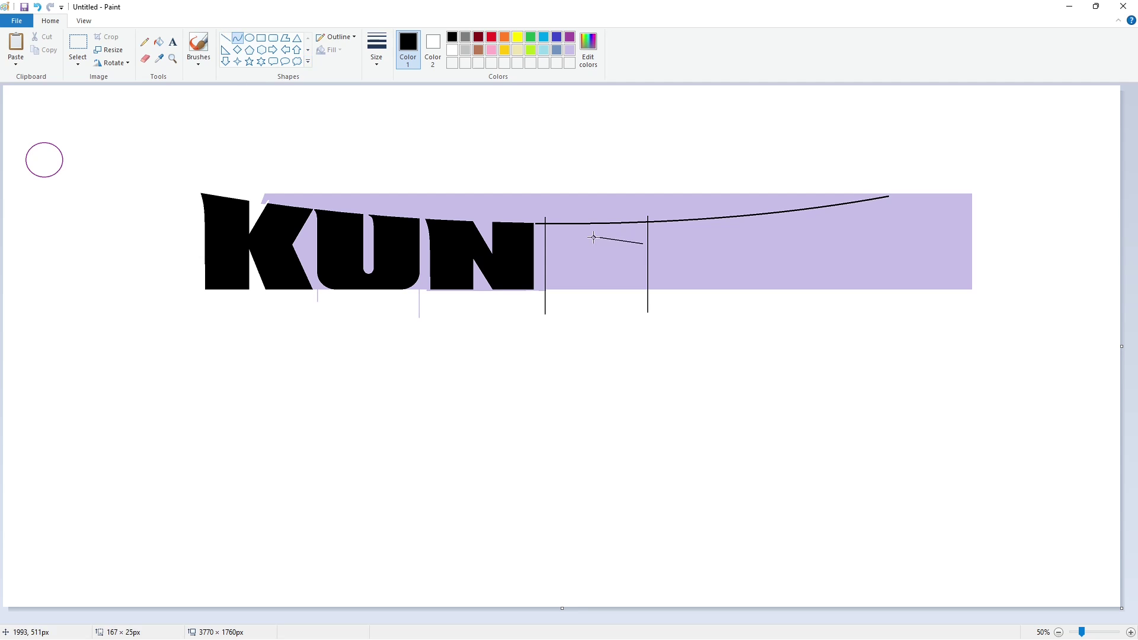
left_click(627, 238)
left_click(627, 238)
left_click(736, 265)
- Draw the G's crossbar line and the hooked outline at the bottom of its inner opening
mouse_move(589, 264)
left_mouse_down()
mouse_move(597, 253)
mouse_move(614, 280)
mouse_move(616, 254)
mouse_move(649, 254)
left_mouse_up()
left_click(237, 42)
left_click(590, 285)
- Join the arm's underside to the inner vertical of the G with a short rounded corner curve
left_click(226, 38)
left_click(1131, 632)
left_click_drag(485, 623, 783, 622)
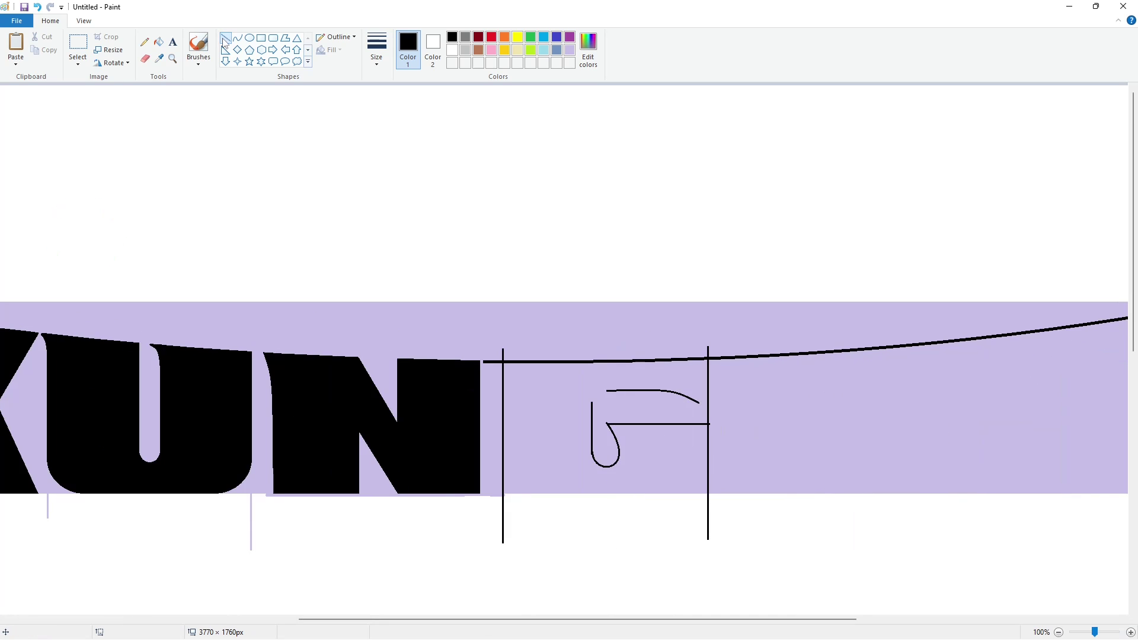
left_click(237, 38)
mouse_move(591, 395)
left_mouse_down()
mouse_move(605, 390)
mouse_move(593, 393)
left_mouse_up()
left_click(594, 392)
- Close the G's upper arm with a vertical line about 72 px long and fill the letter's body with black
left_click(225, 38)
left_click_drag(699, 403, 699, 359)
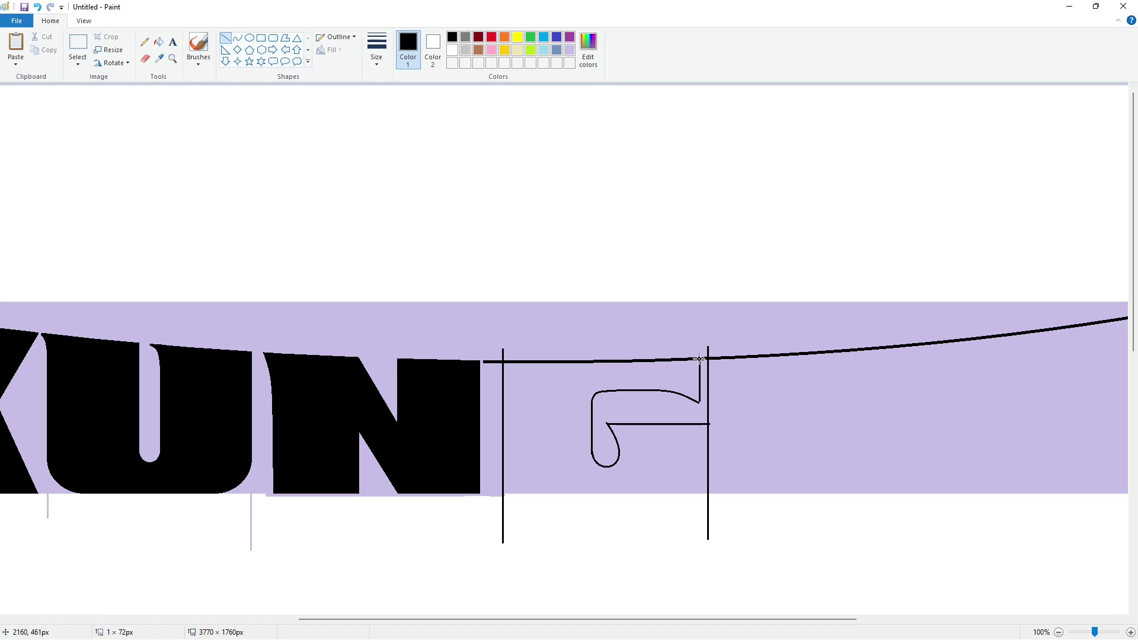
left_click(752, 394)
left_click(159, 42)
left_click(545, 409)
- Try a purple fill on the G with a pasted copy of the circle in its lower-left corner
left_click(569, 37)
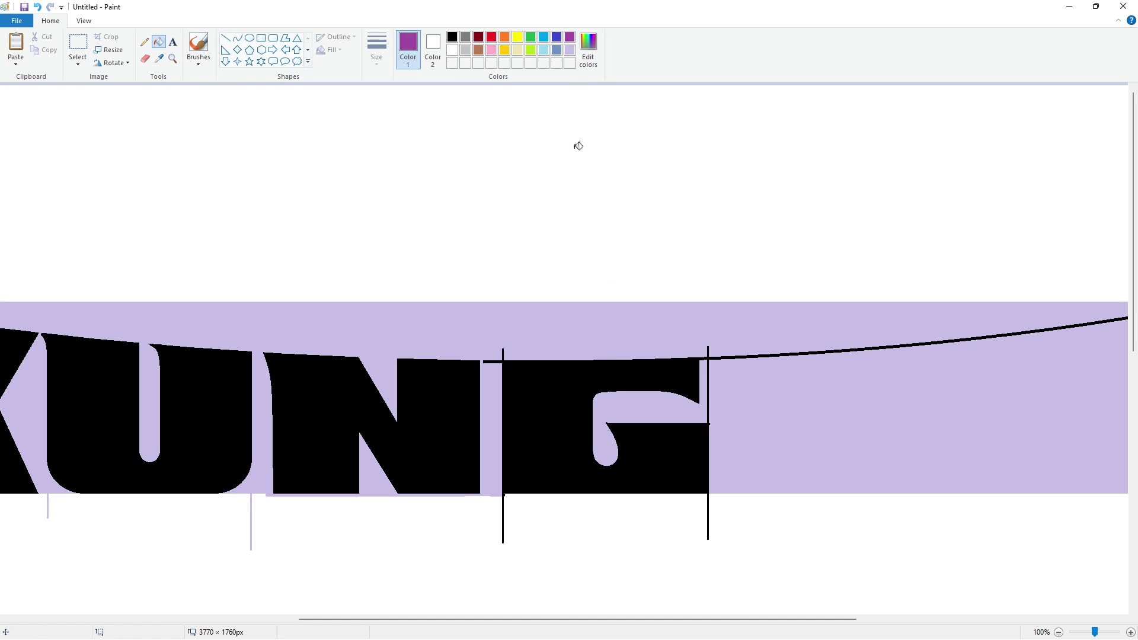
left_click(581, 383)
left_click(1059, 633)
left_click(77, 43)
key("ctrl+c")
key("ctrl+v")
left_click_drag(19, 121, 569, 276)
key("Delete")
- Restore the G's black fill
left_click(158, 42)
left_click(452, 37)
left_click(616, 274)
key("ctrl+v")
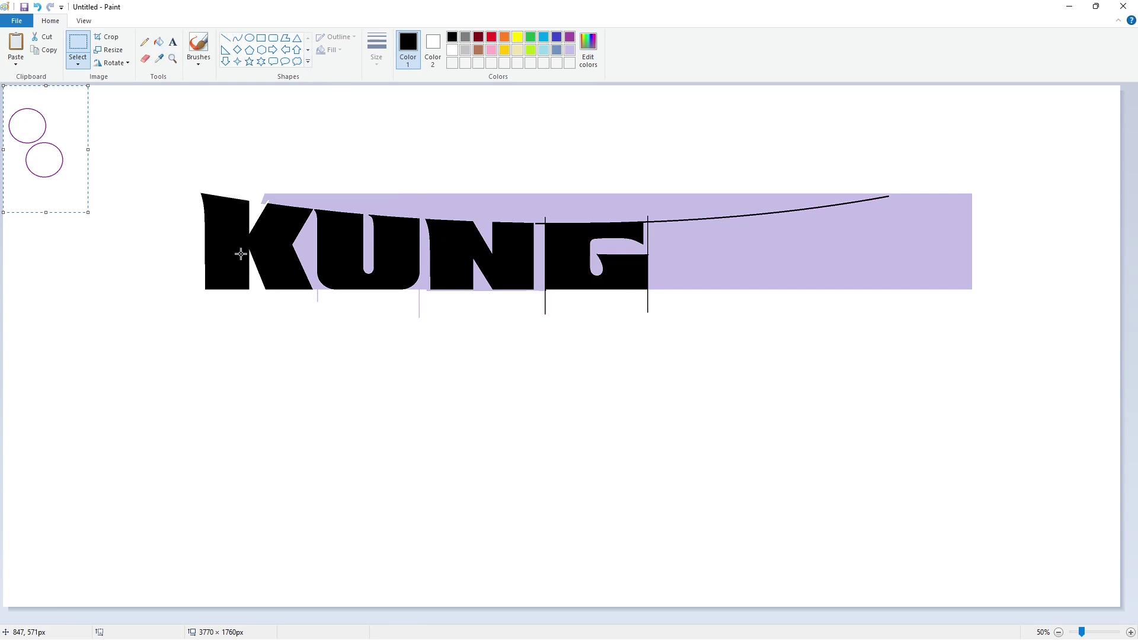
left_click_drag(25, 128, 562, 275)
key("ctrl+z")
- Paste a copy of the purple circle and fit it into the G's lower-left corner
left_click(1131, 632)
left_click_drag(527, 619, 936, 620)
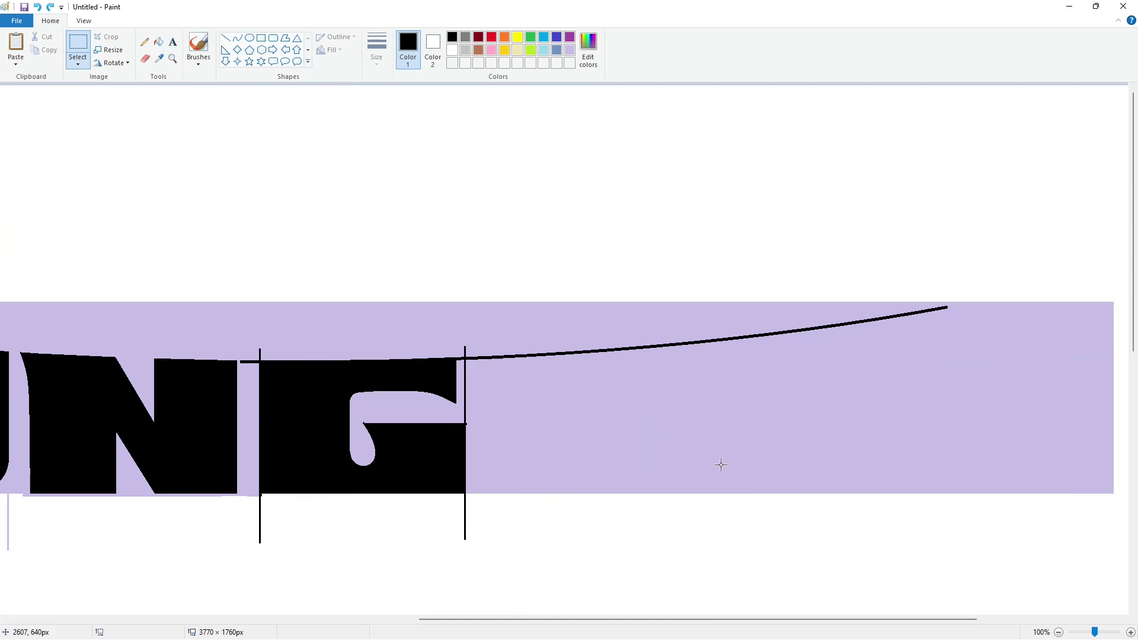
key("ctrl+v")
left_click_drag(61, 165, 306, 458)
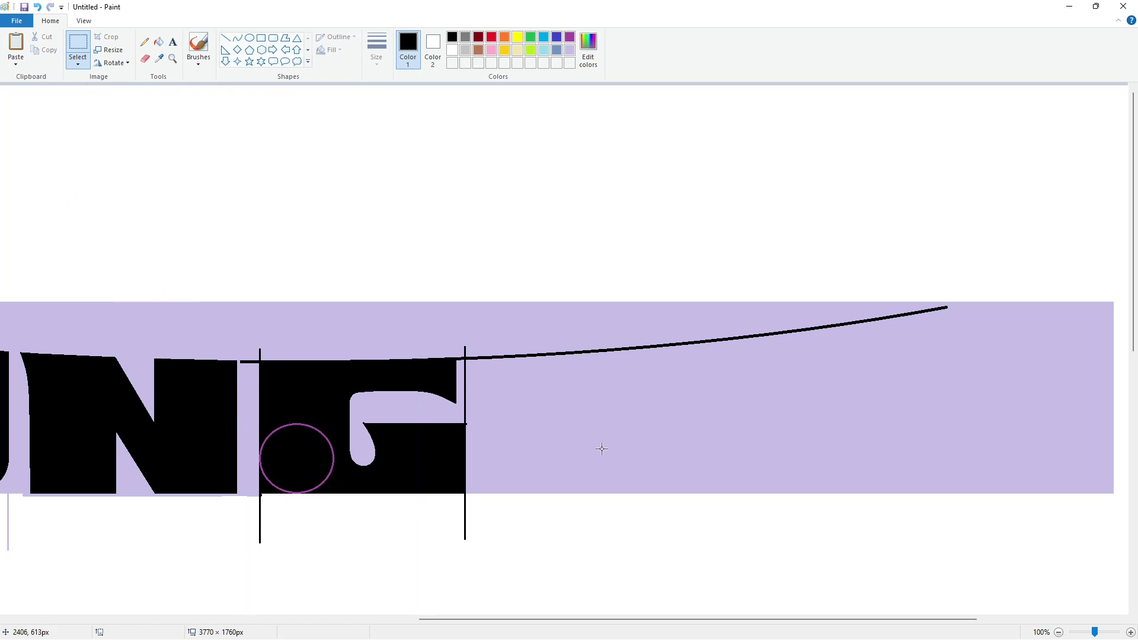
- Paste another copy of the purple circle and fit it into the G's upper-left corner
key("ctrl+v")
left_click_drag(54, 165, 299, 394)
left_click(462, 380)
- Recolour the G's left corners outside the circles lavender and blacken the circle outlines
left_click(159, 42)
left_click(569, 49)
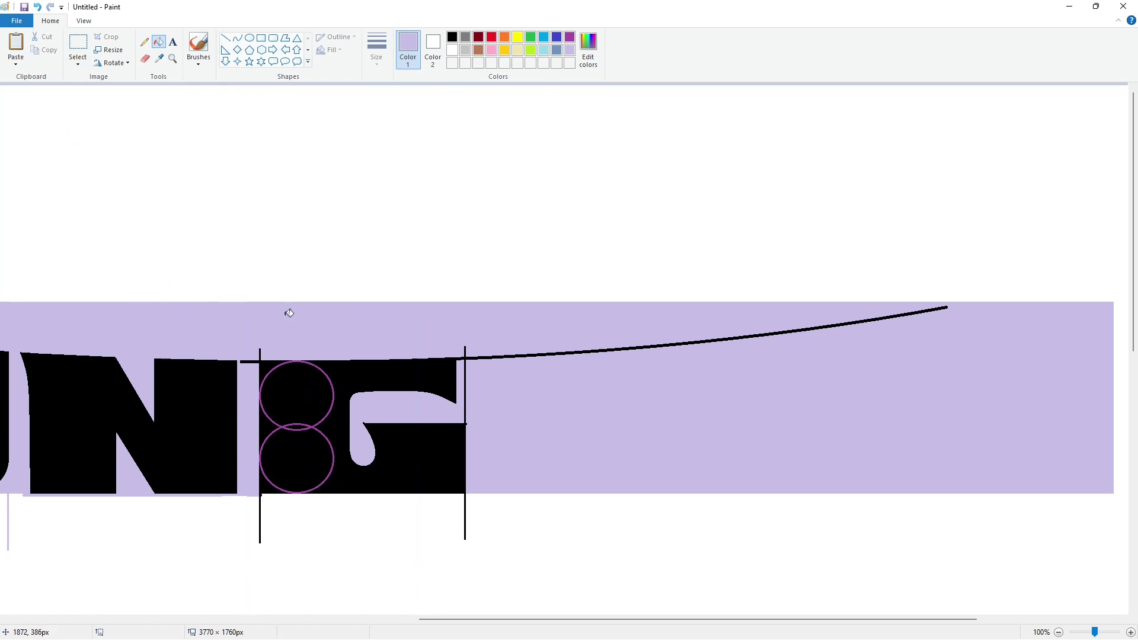
left_click(260, 355)
left_click(260, 481)
left_click(452, 40)
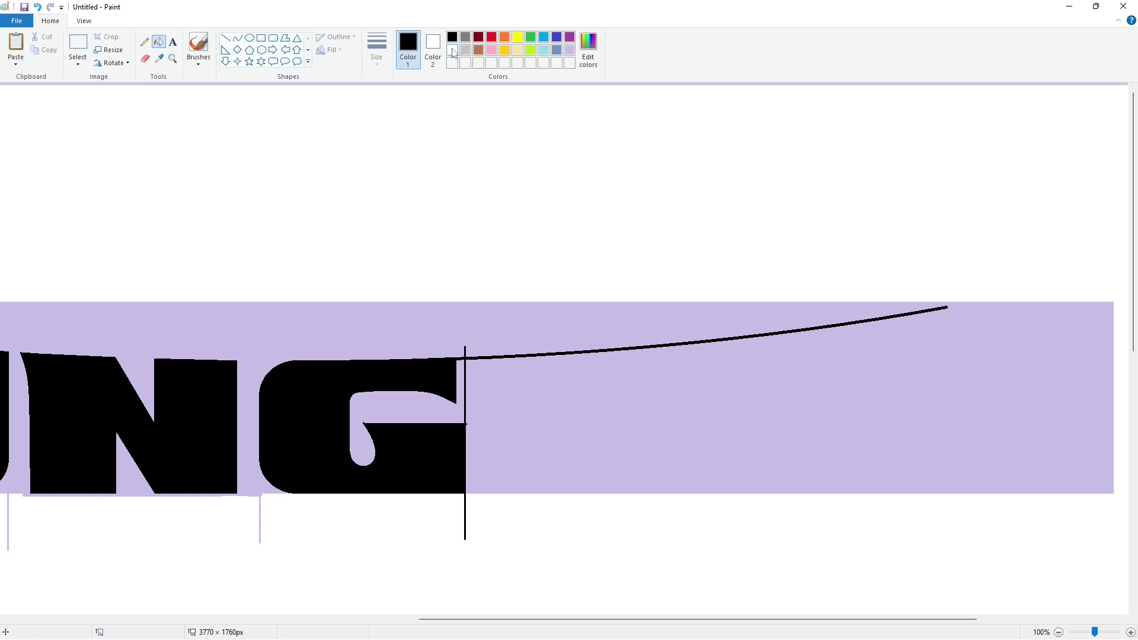
- Separate the G's mouth and upper arm from the vertical guide and top line with short lavender lines
left_click(570, 50)
left_click(226, 38)
left_click(376, 63)
left_click(391, 129)
left_click_drag(457, 403, 485, 418)
key("ctrl+z")
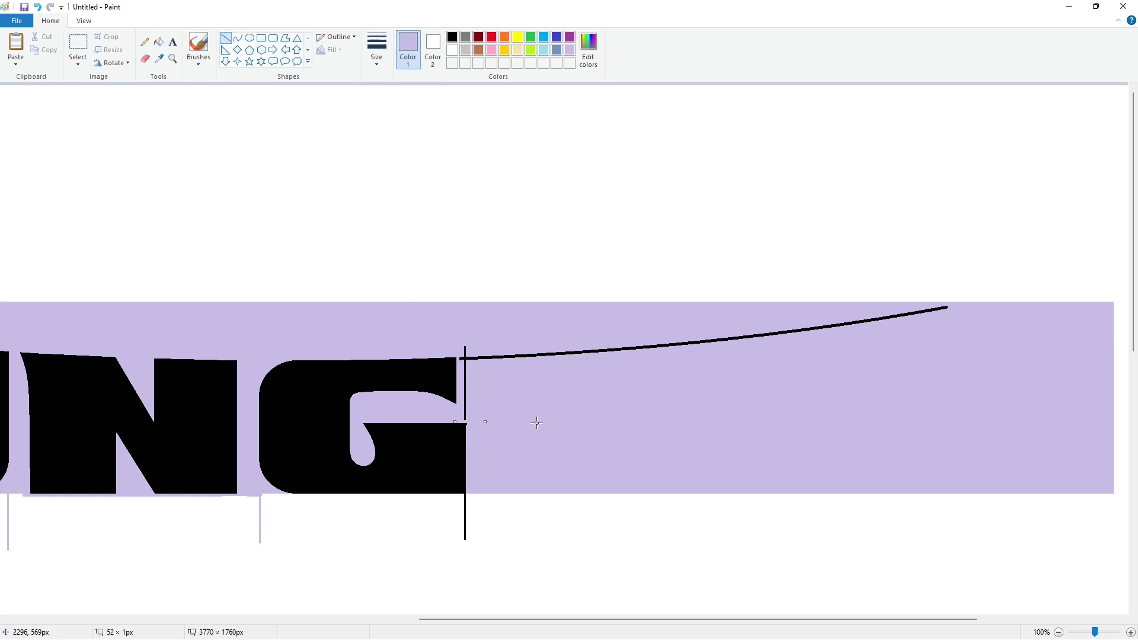
- Cut off the black guide below the G with a white line along its base and clear the leftover guide
left_click(452, 50)
left_click_drag(288, 499, 498, 499)
left_click(159, 41)
left_click(1059, 632)
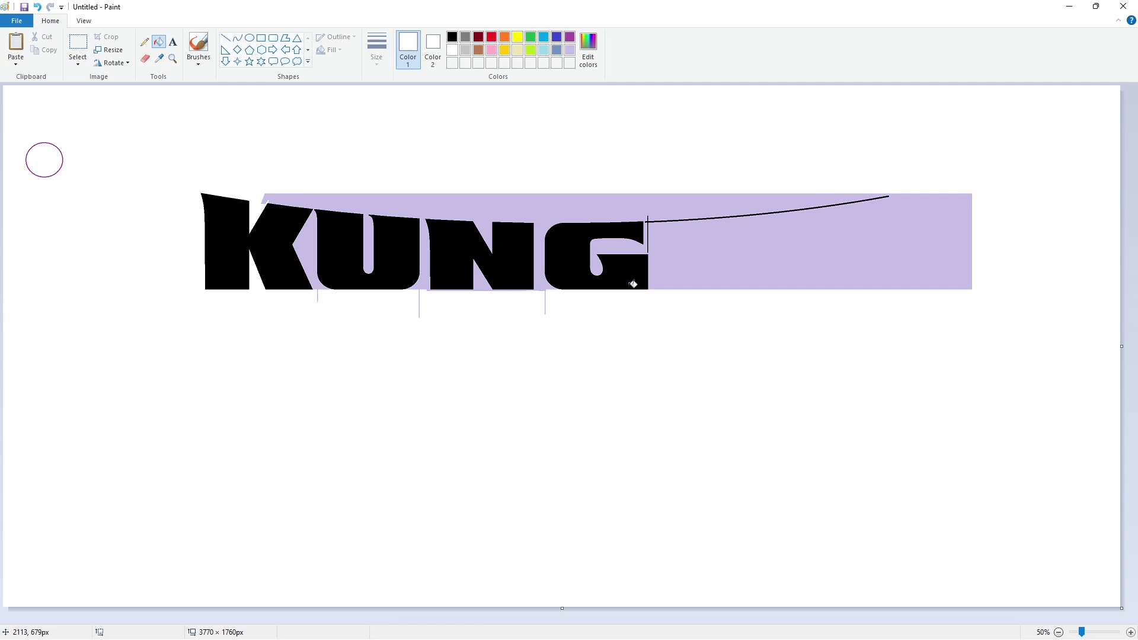
- Draw the F's curved left edge in black from the sagging top line down to the rectangle's base
left_click(238, 38)
left_click(377, 50)
left_click(403, 103)
left_click(452, 36)
left_click_drag(689, 220, 695, 291)
mouse_move(692, 239)
left_mouse_down()
mouse_move(696, 230)
mouse_move(739, 297)
left_mouse_up()
left_click_drag(808, 317, 783, 303)
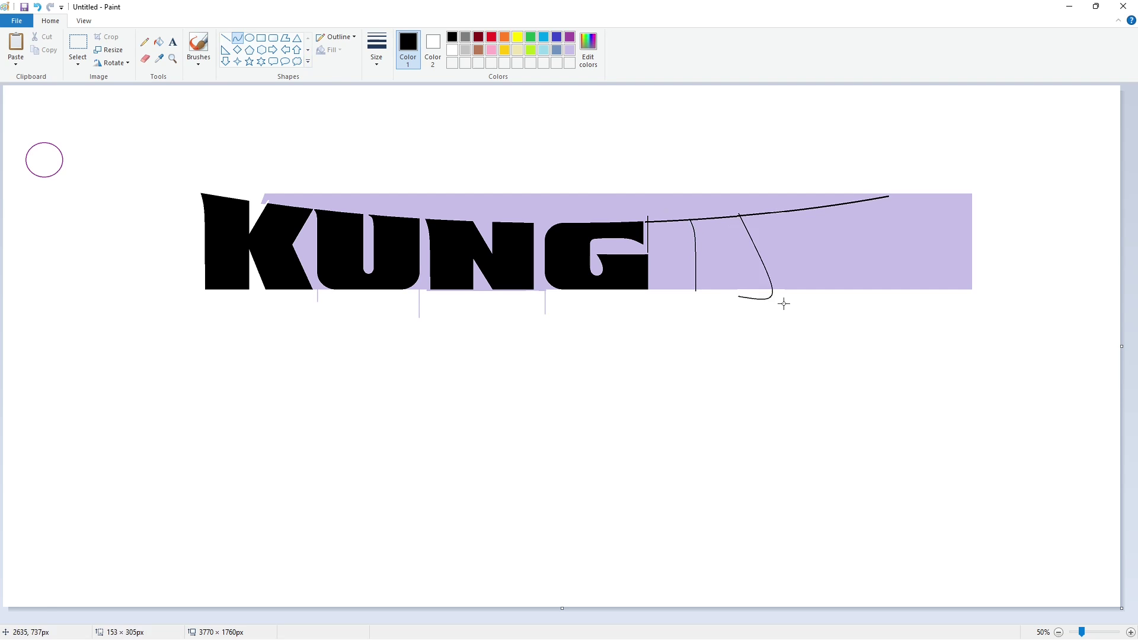
key("ctrl+z")
- Draw two vertical guides about 425 px tall for the F's stem and arm ends, plus the lower arm's top edge
left_click(225, 38)
left_click_drag(738, 209, 739, 331)
left_click_drag(764, 206, 764, 333)
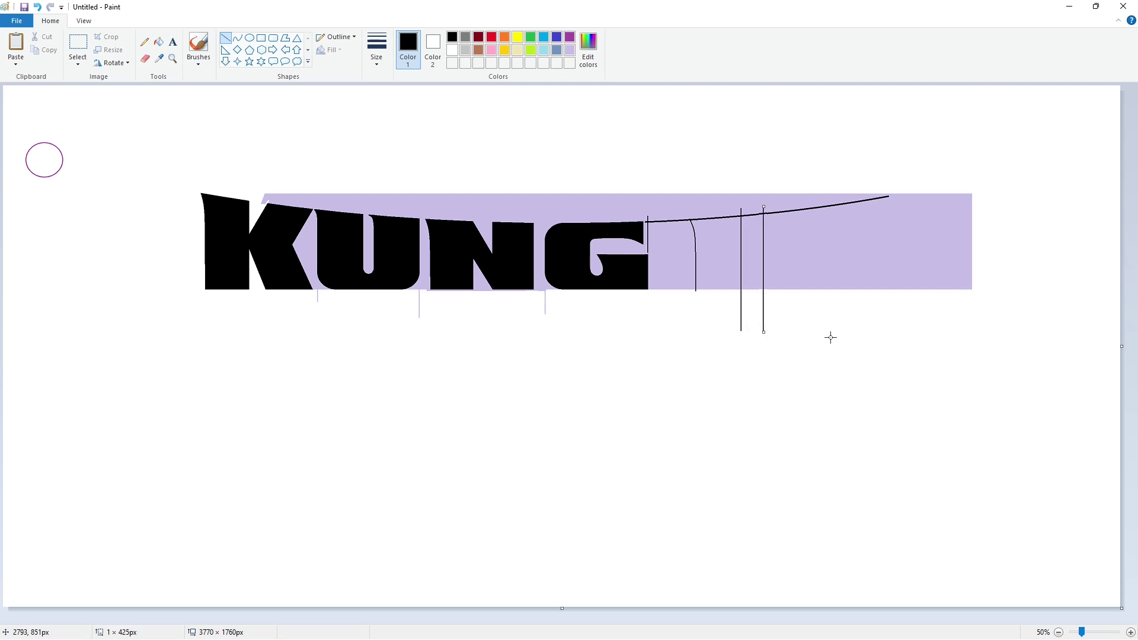
mouse_move(768, 244)
left_mouse_down()
mouse_move(721, 246)
mouse_move(739, 233)
mouse_move(741, 261)
left_mouse_up()
- Add curved undersides to the F's two arms, fill the F black and undo the stray background fill
left_click(237, 37)
double_click(762, 230)
left_click(762, 260)
left_click(159, 42)
left_click(770, 226)
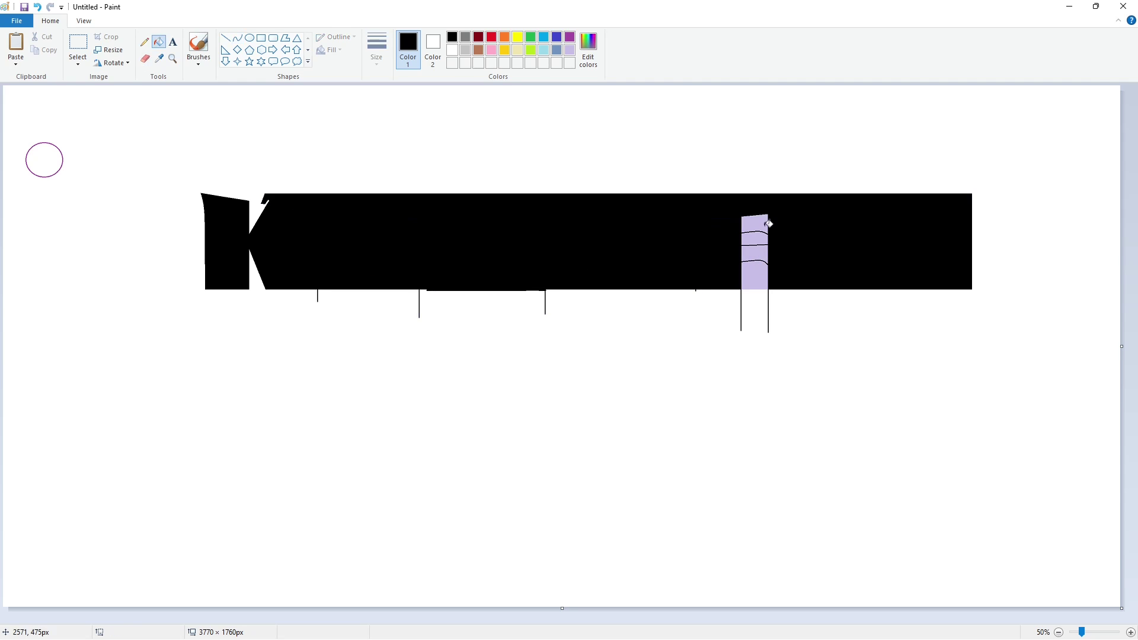
key("ctrl+z")
- Trim the F free of the top line and guides with lavender lines at its corners, arm ends and base
left_click(1130, 632)
left_click_drag(526, 621, 908, 621)
left_click(225, 38)
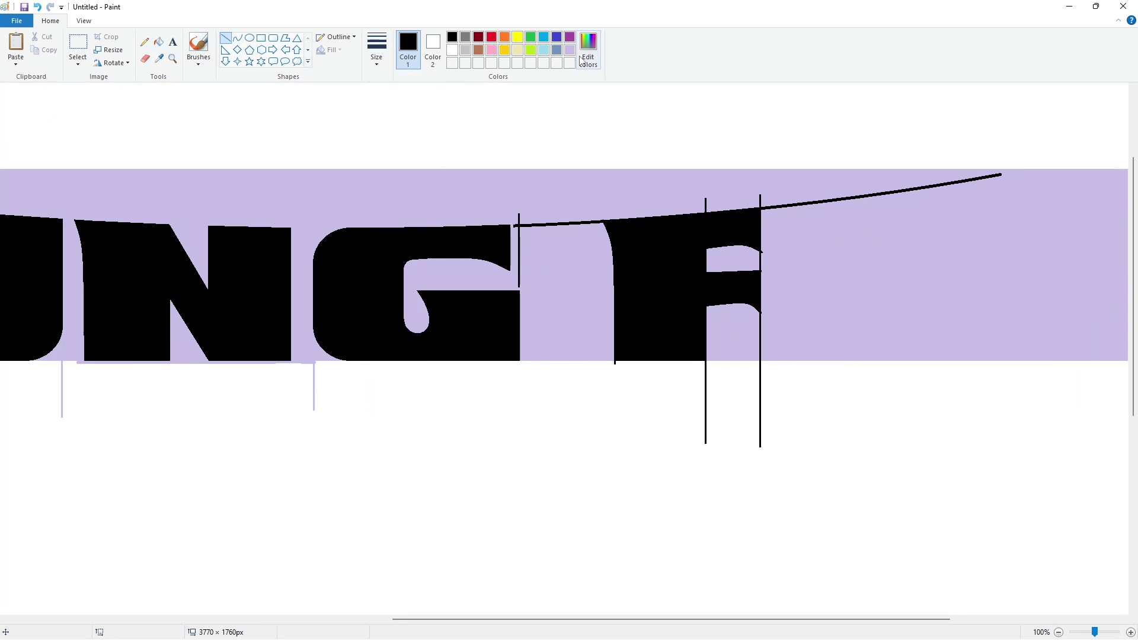
left_click(569, 50)
left_click_drag(596, 215, 605, 234)
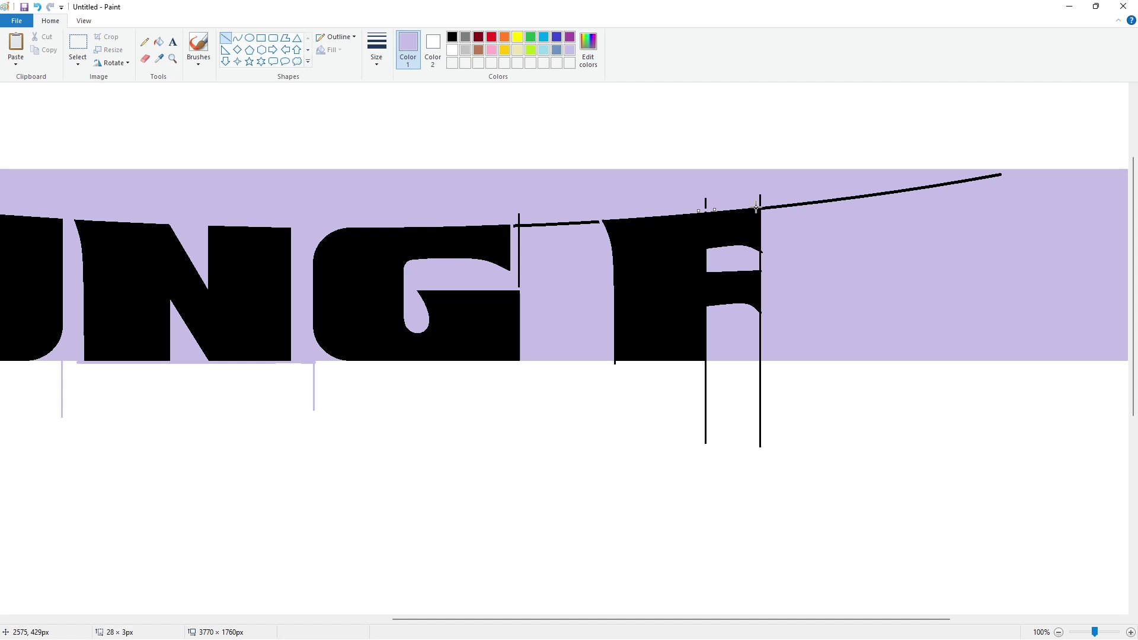
mouse_move(764, 203)
left_mouse_down()
mouse_move(763, 281)
mouse_move(761, 264)
left_mouse_up()
left_click_drag(766, 304, 766, 315)
left_click_drag(609, 363, 713, 363)
- Cover the black remnant below the F's lower-left corner with a short white line
left_click(452, 50)
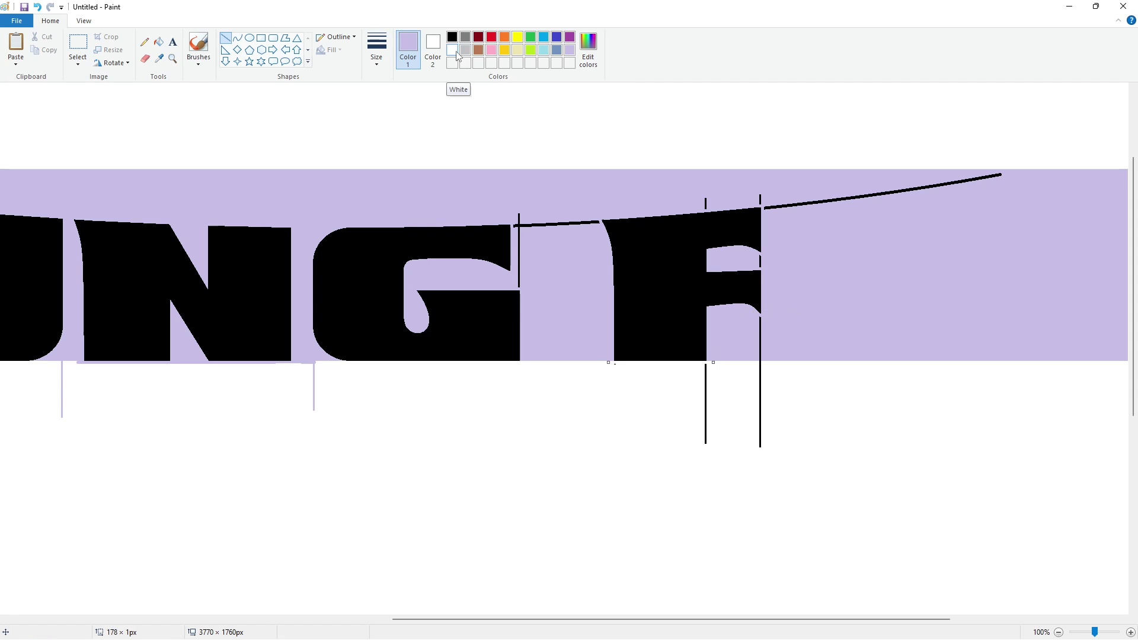
left_click(807, 382)
left_click_drag(614, 363, 623, 362)
left_click(820, 391)
- Fill the leftover top line between G and F and the F's guide remnants with lavender
left_click(158, 42)
left_click(570, 50)
left_click(569, 223)
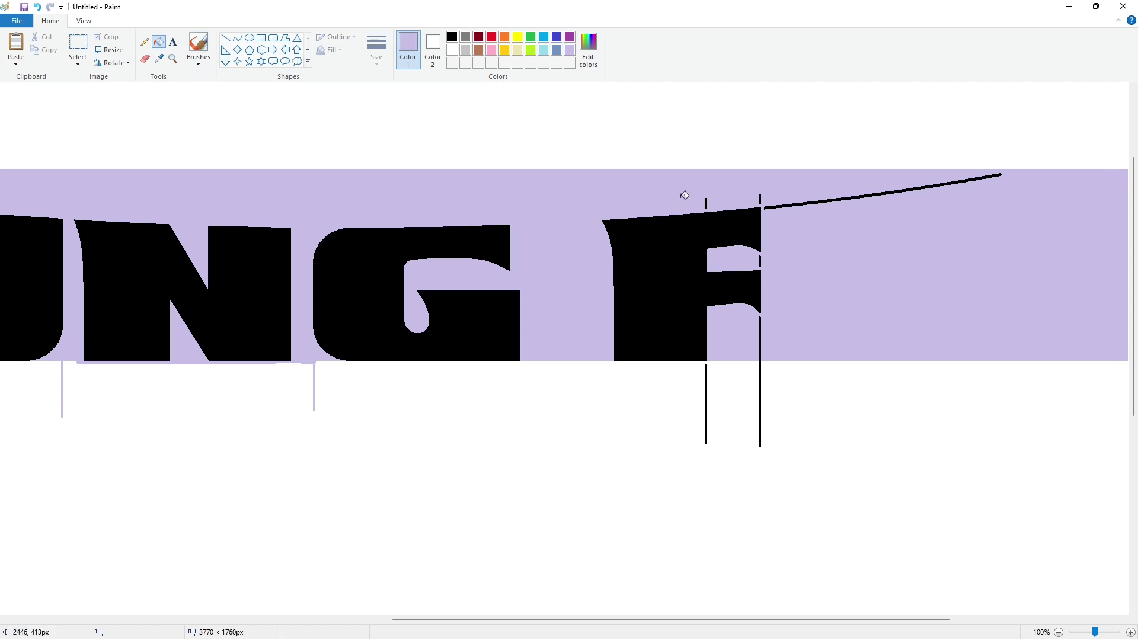
left_click(706, 203)
left_click(759, 201)
right_click(706, 406)
left_click(760, 339)
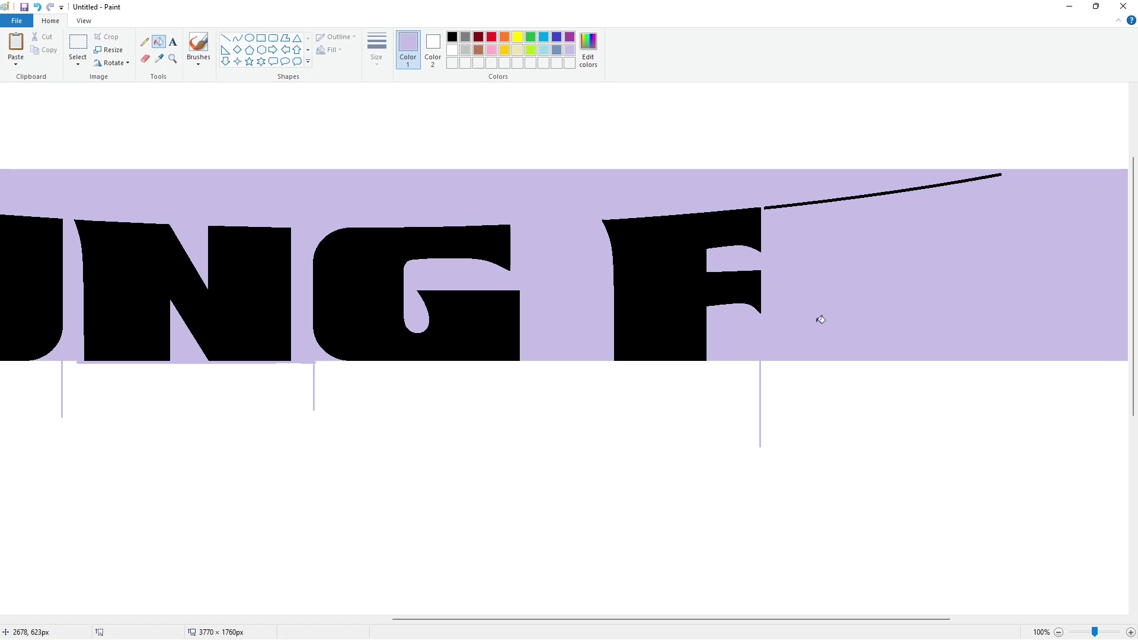
- Copy the U of KUNG with its surroundings and place the copy over the circle in the blank upper-left area
left_click(1058, 632)
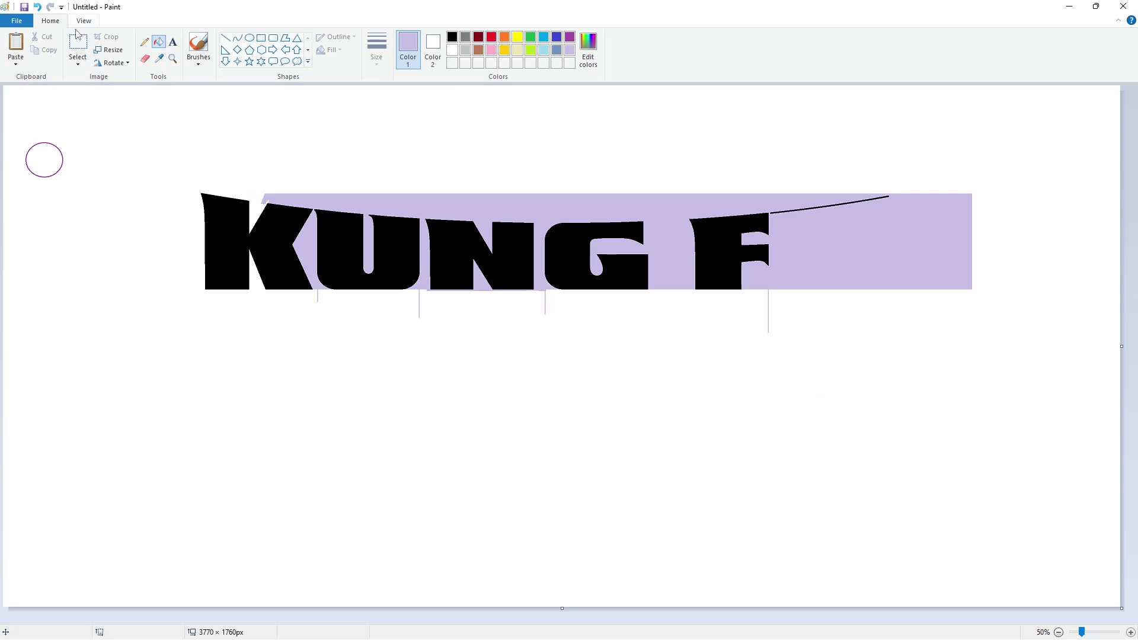
left_click(77, 42)
left_click_drag(274, 165, 452, 348)
key("ctrl+c")
key("ctrl+v")
left_click_drag(79, 172, 80, 177)
- Fill the neighbouring letter parts and lavender background around the copied U with white
left_click(159, 42)
left_click(453, 50)
left_click(162, 130)
left_click(170, 175)
left_click(21, 172)
- Copy the cleaned U and place it on the baseline directly after the F
left_click(78, 42)
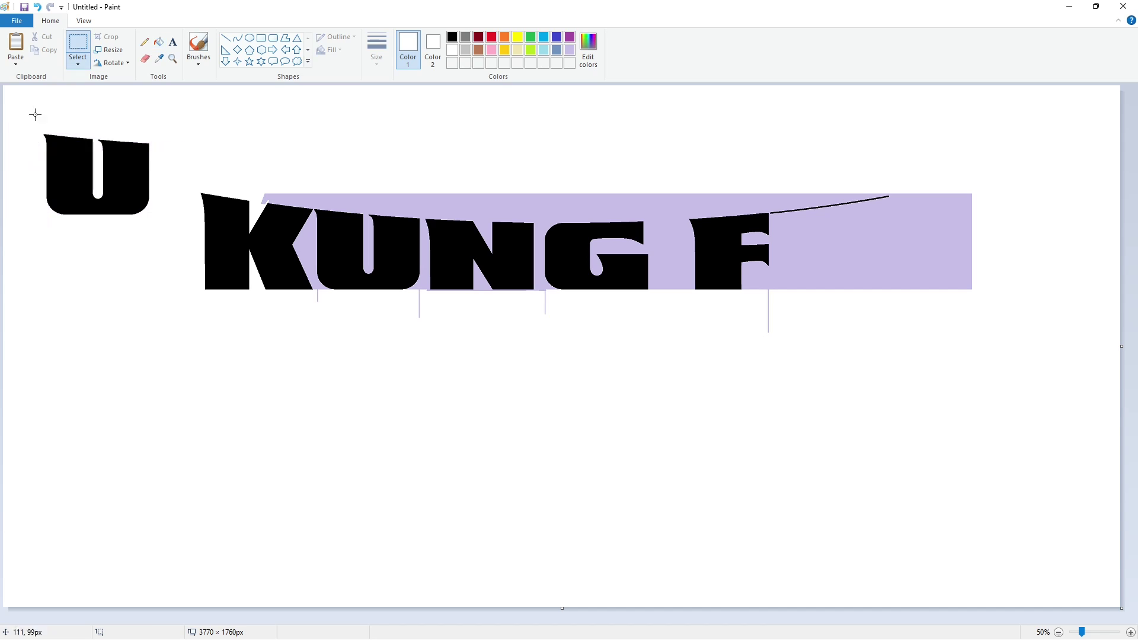
left_click_drag(30, 111, 167, 273)
key("ctrl+c")
key("ctrl+v")
left_click_drag(57, 161, 813, 260)
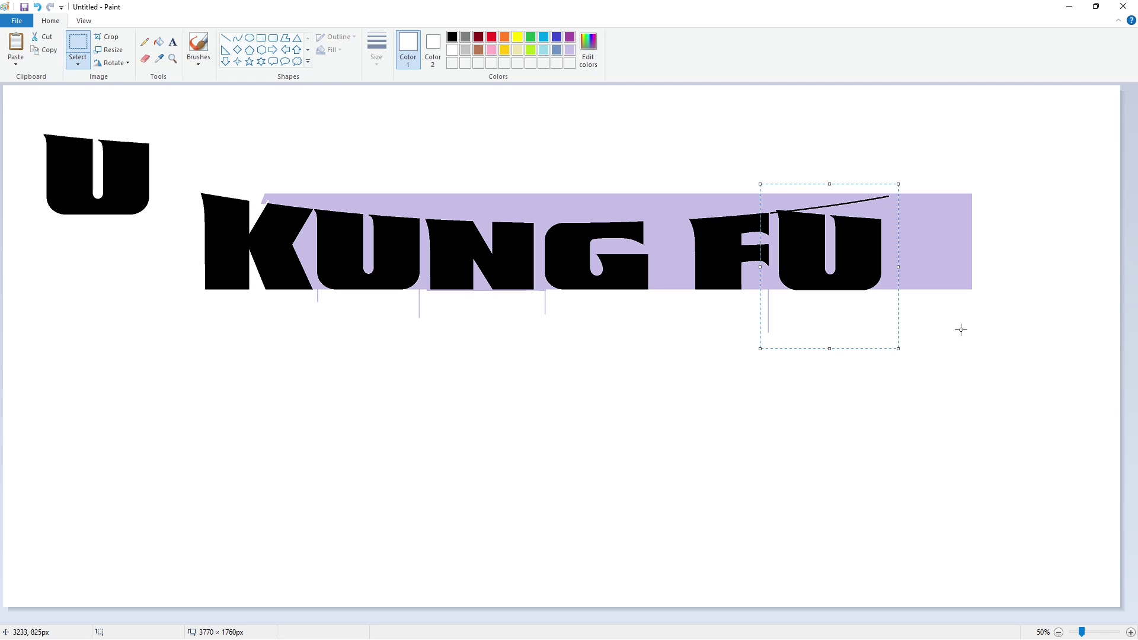
left_click(978, 373)
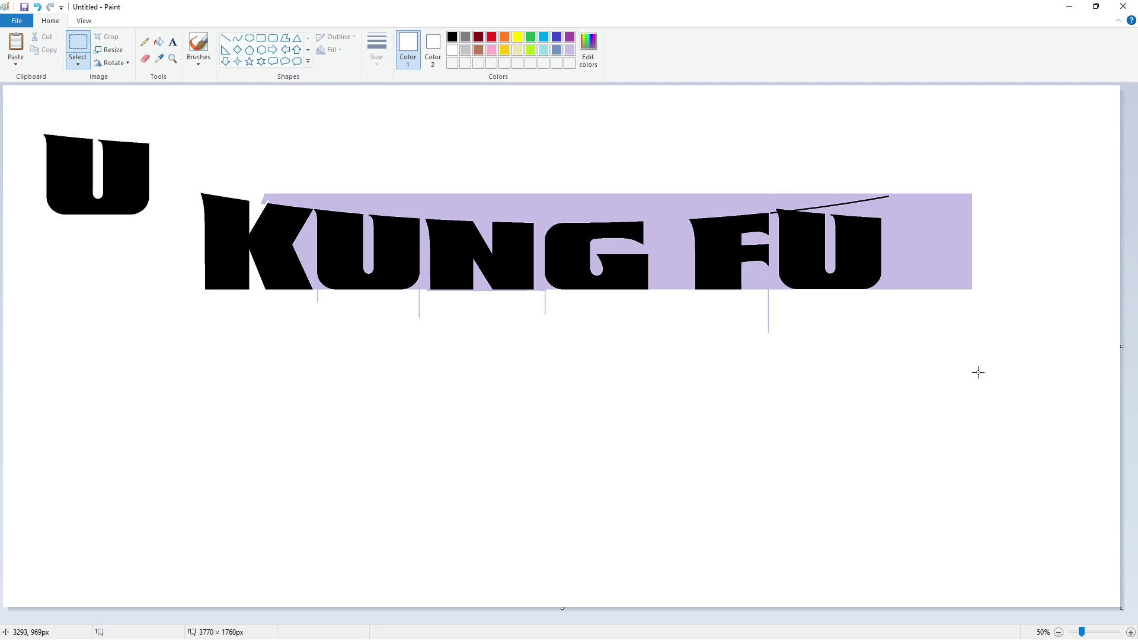
- Extend the new U's outer right edge up to the sagging top line with a vertical black line
scroll(624, 512, "up", 1, "ctrl")
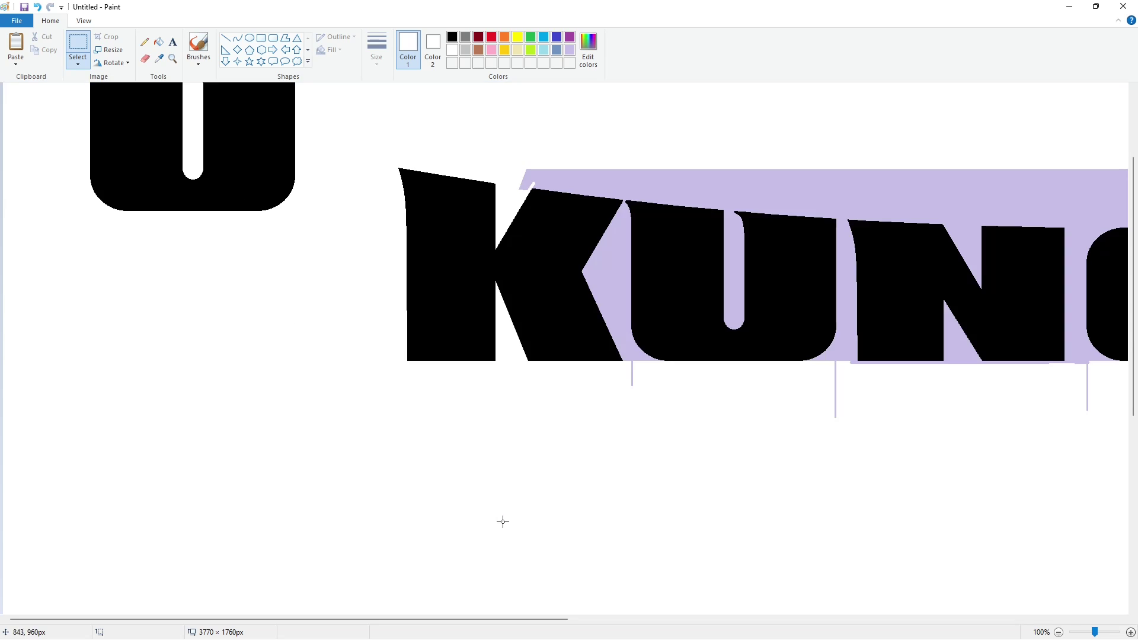
scroll(503, 521, "right", 10)
left_click(226, 38)
left_click(452, 37)
left_click(377, 51)
left_click(401, 110)
mouse_move(879, 237)
left_mouse_down("shift")
mouse_move(890, 165)
mouse_move(890, 180)
left_mouse_up("shift")
key("Right")
key("Right")
key("Right")
key("Right")
key("Right")
key("Right")
key("Right")
key("Right")
key("Right")
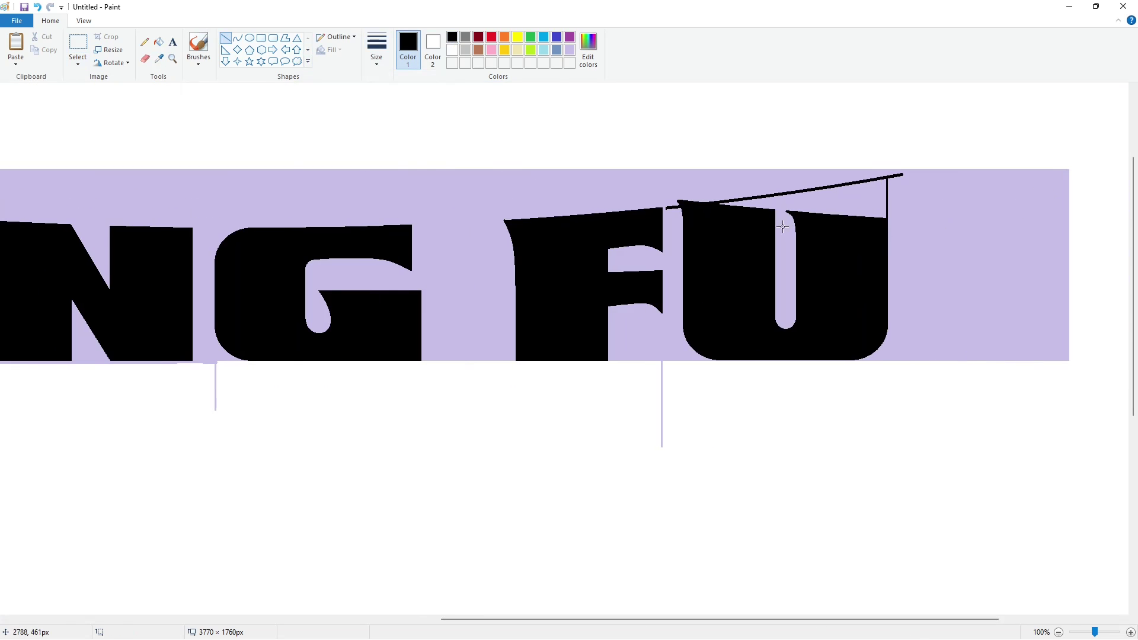
- Cut the flared tip off the new U's upper-left corner with a lavender line
left_click(569, 50)
mouse_move(740, 198)
left_mouse_down()
mouse_move(674, 205)
mouse_move(717, 202)
mouse_move(685, 179)
left_mouse_up()
key("ctrl+z")
key("Up")
key("Up")
key("Up")
key("Down")
left_click(740, 226)
key("Right")
key("Right")
key("Right")
key("Right")
left_click(720, 198)
- Cut the flared tip off the new U's second stem with a vertical lavender line and fill the severed tips lavender
left_click_drag(790, 249, 797, 203, "shift")
key("Right")
key("Right")
key("Right")
key("Right")
key("Right")
left_click(839, 241)
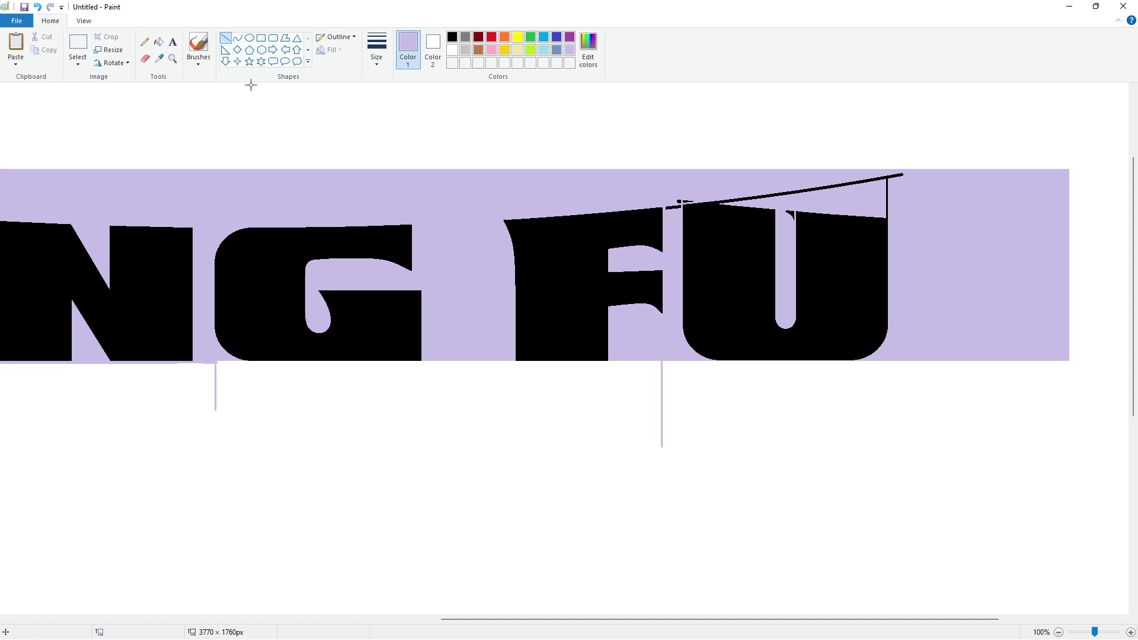
left_click(158, 41)
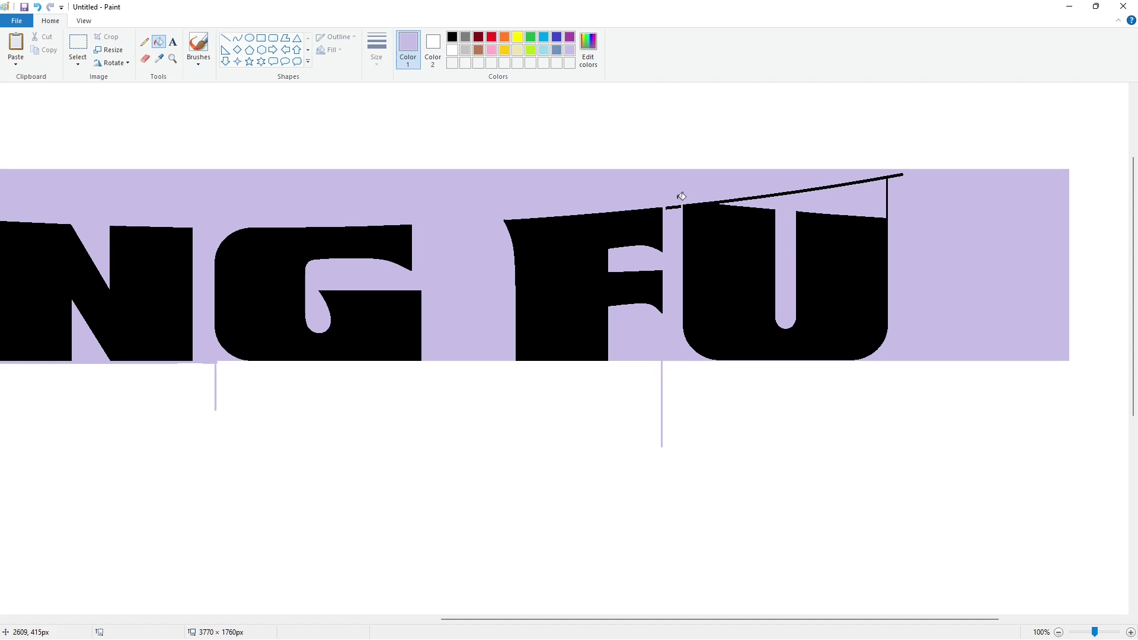
- Extend the new U's two inner edges up to the top line in black and fill both stem tops black
left_click(452, 36)
left_click(225, 38)
left_click_drag(767, 236, 800, 191)
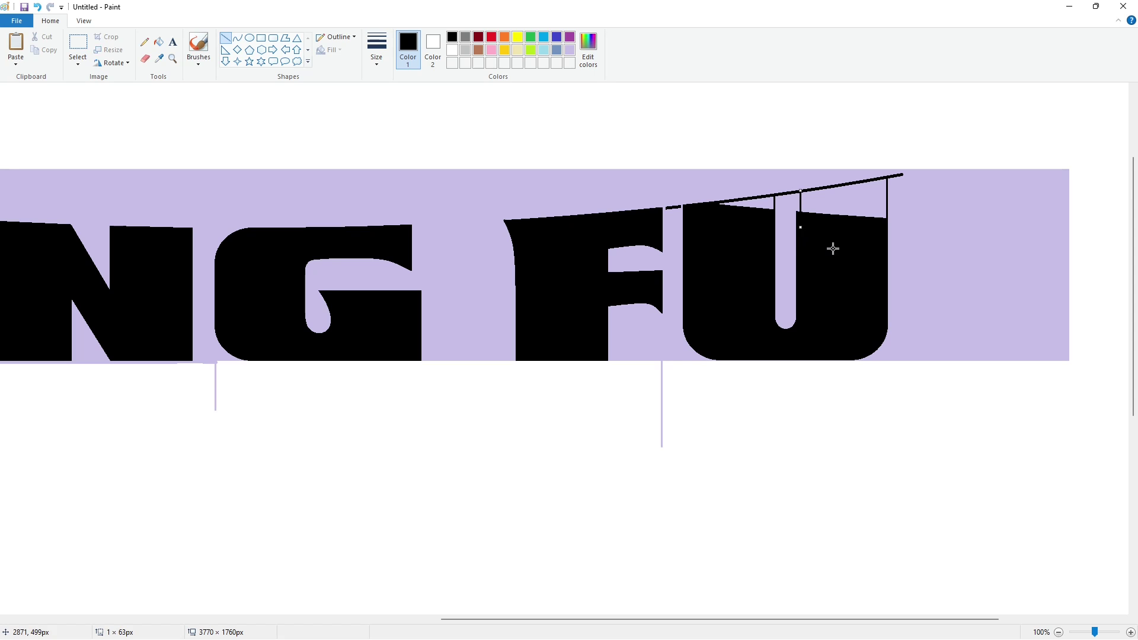
left_click(158, 42)
left_click(746, 204)
left_click(841, 204)
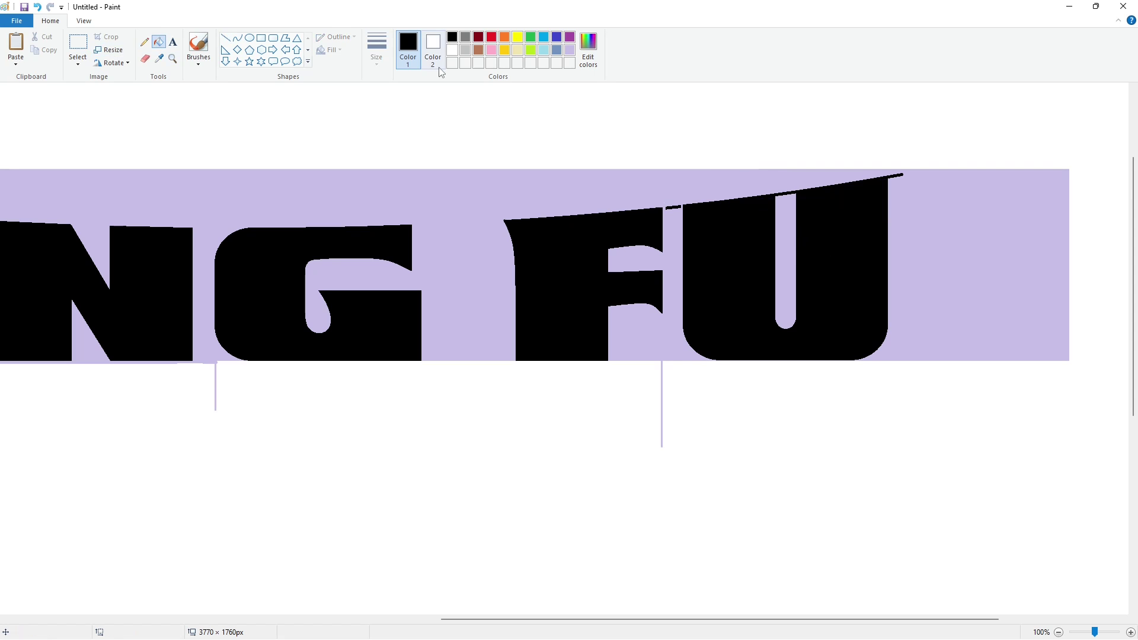
- Draw black curves flaring the upper-left corners of both stems of the new U toward the top line
left_click(237, 37)
left_click(377, 58)
left_click(403, 106)
left_click(1058, 632)
left_click_drag(773, 213, 779, 246)
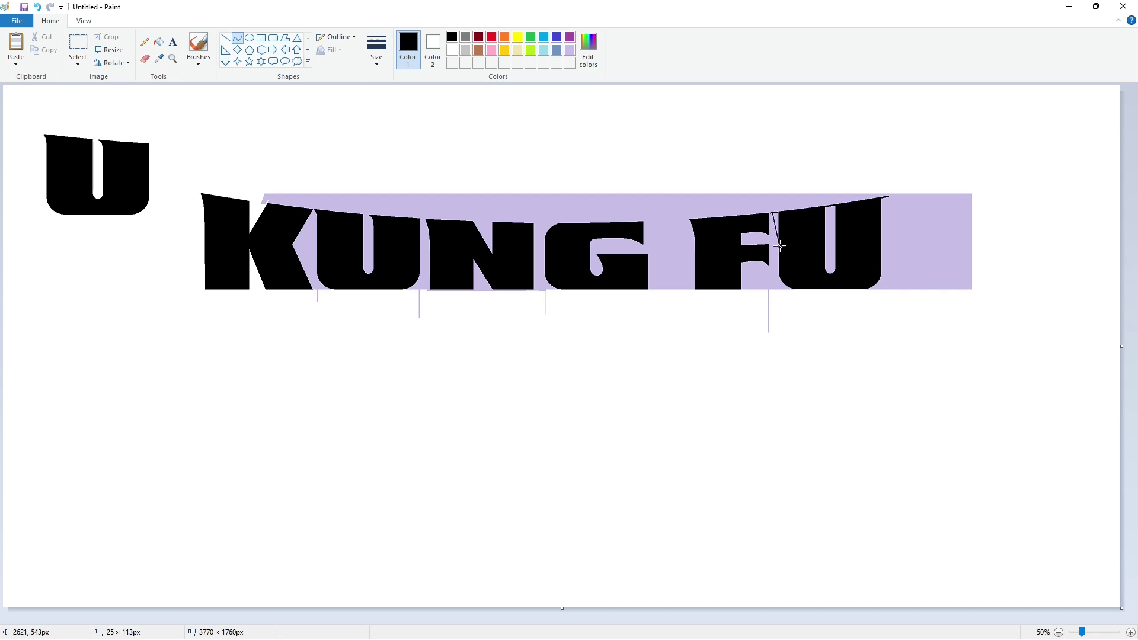
left_click(776, 216)
left_click(833, 235)
left_click_drag(829, 206, 833, 227)
left_click(833, 215)
left_click(882, 246)
- Fill the gaps between the flare curves and the new U's stems with black
left_click(1130, 632)
left_click_drag(495, 620, 914, 590)
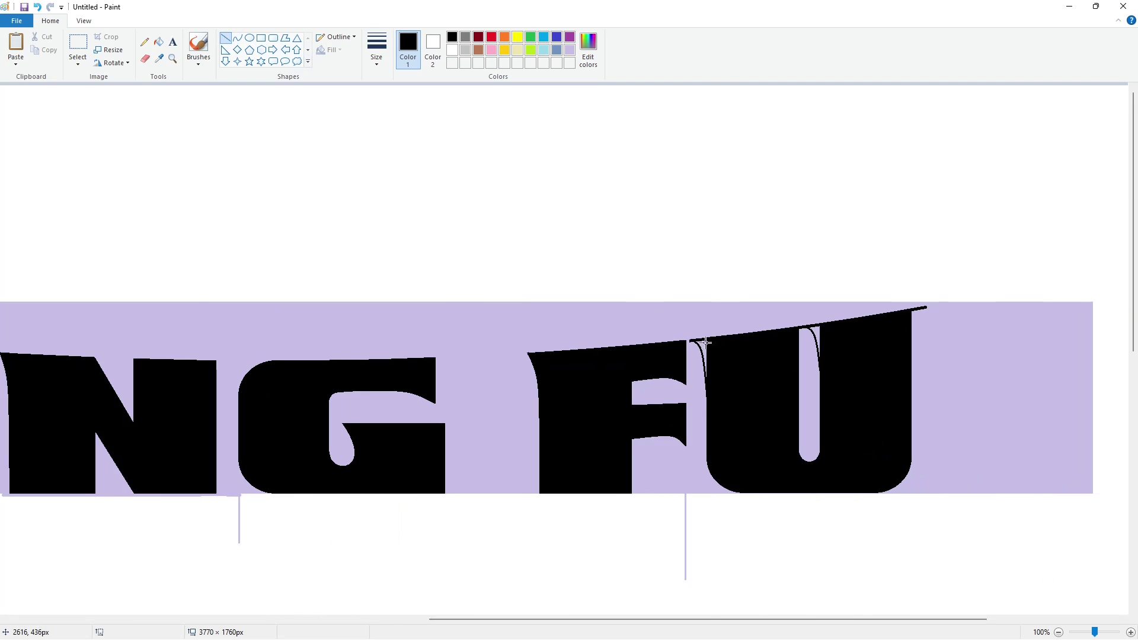
left_click(158, 42)
left_click(702, 353)
left_click(820, 335)
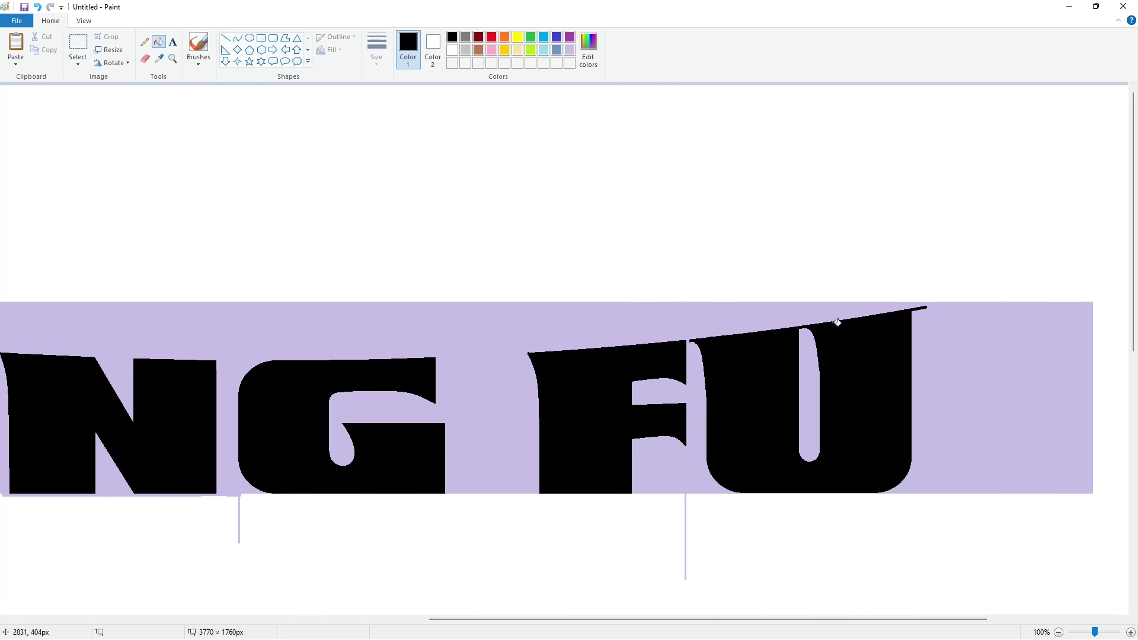
- Trim the new U's flared tips and upper-right corner with lavender lines and fill the top line's leftover end lavender
left_click(570, 50)
left_click(226, 38)
left_click_drag(698, 348, 688, 335)
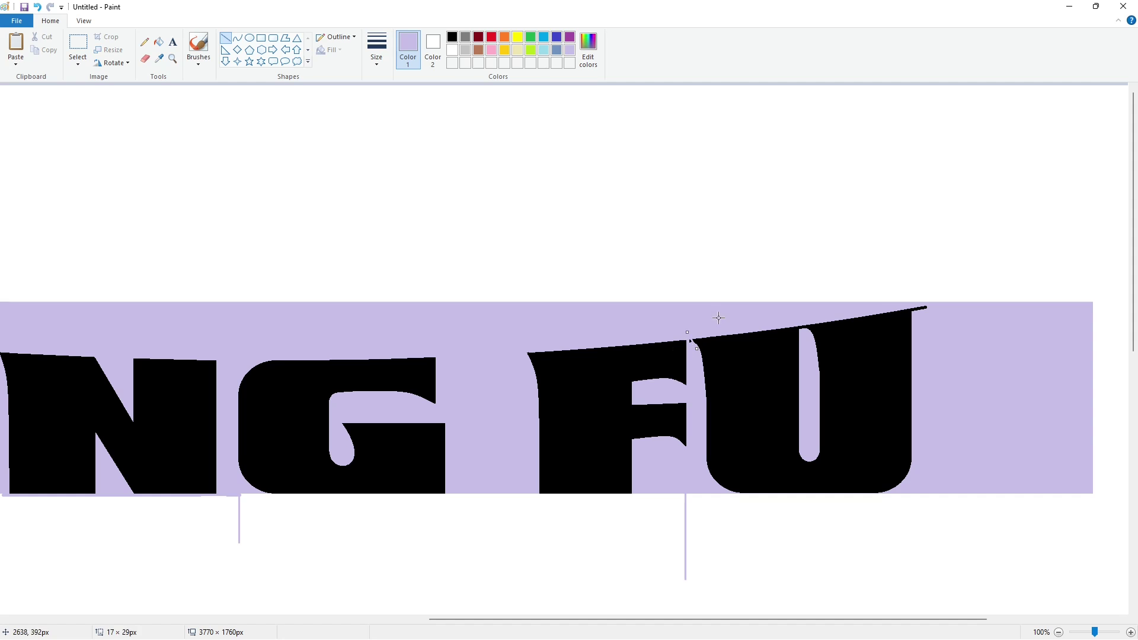
left_click(718, 319)
left_click_drag(813, 335, 803, 320)
left_click(807, 335)
left_click_drag(913, 323, 913, 311)
left_click_drag(693, 347, 686, 332)
left_click(755, 333)
left_click(158, 42)
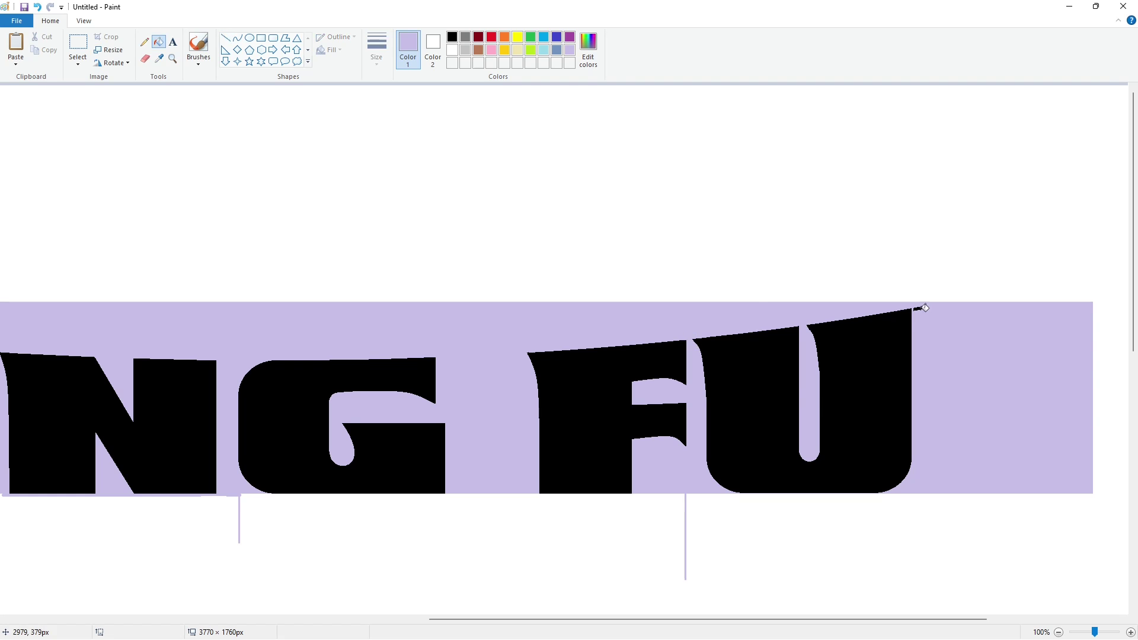
- Copy the rounded bottom of the new U's slot and overlay it slightly higher to shorten the slot
left_click(77, 42)
left_click_drag(787, 410, 846, 474)
key("ctrl+c")
key("ctrl+v")
left_click_drag(32, 118, 817, 442)
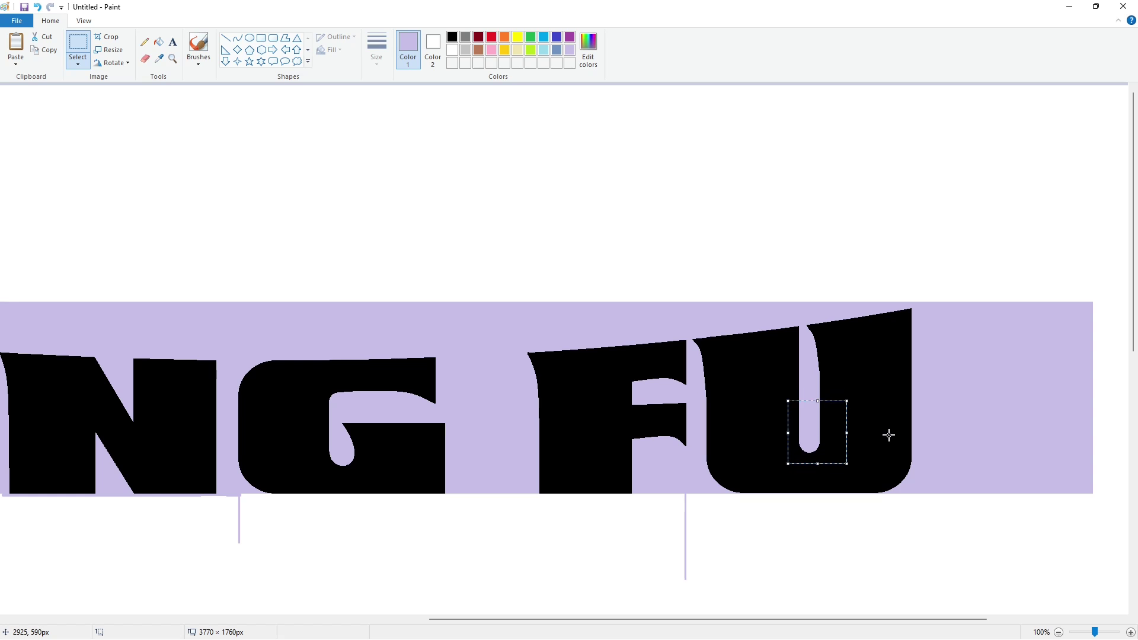
key("Up")
key("Up")
key("Up")
key("Up")
key("Up")
left_click(889, 435)
- Fill the lavender background and the spare U with white, leaving only the KUNG FU lettering
left_click(1059, 633)
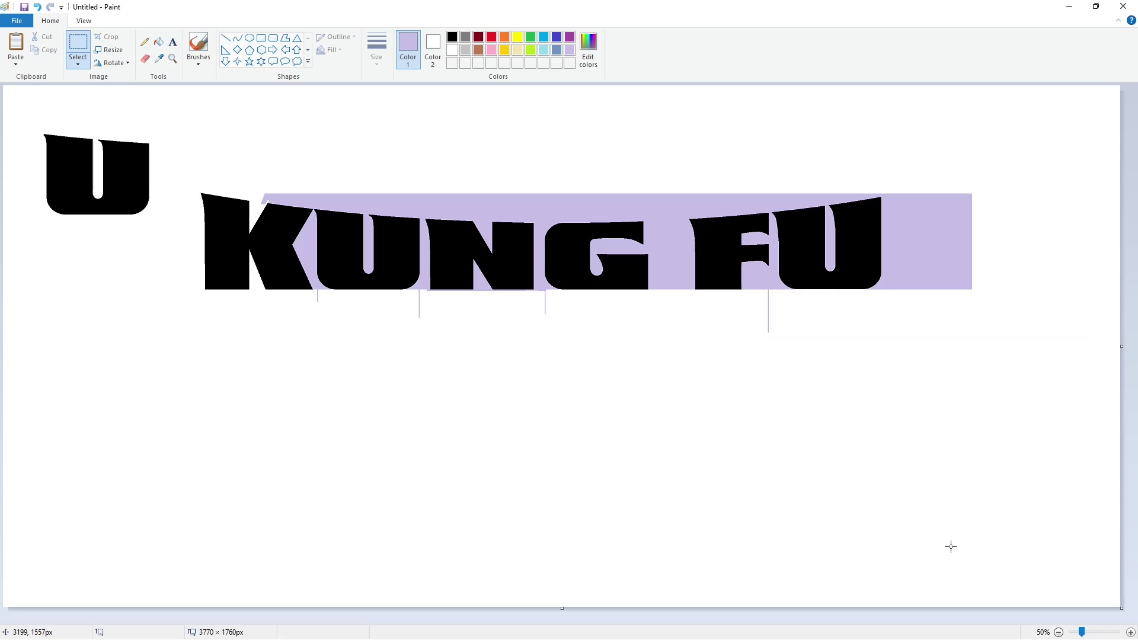
left_click(159, 42)
key("super")
key("super")
left_click(452, 49)
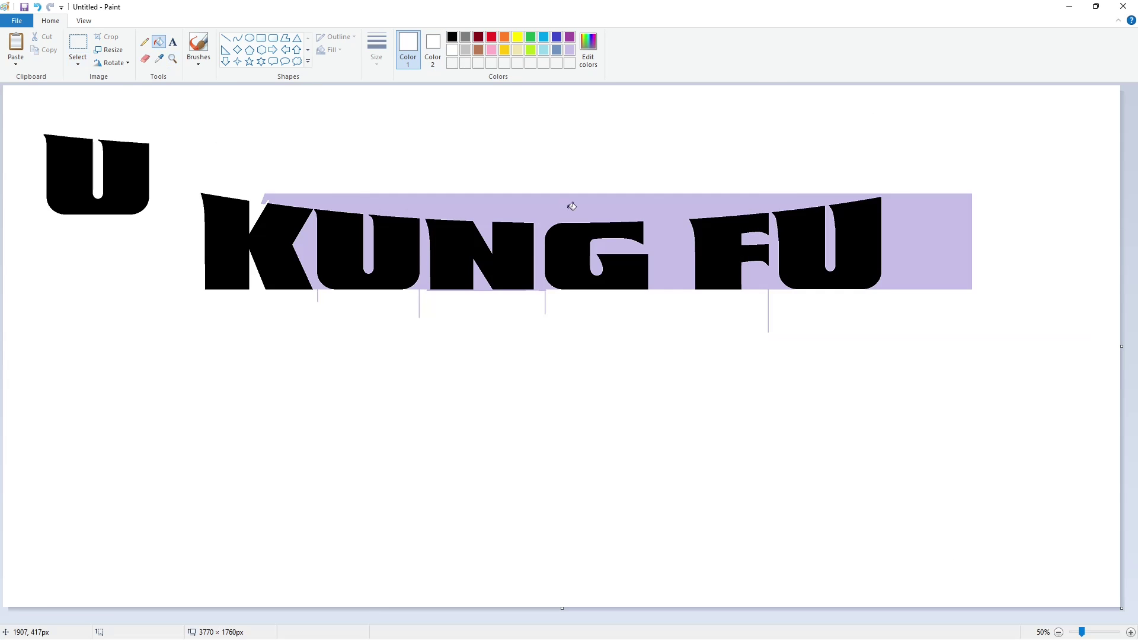
left_click(656, 216)
left_click(148, 178)
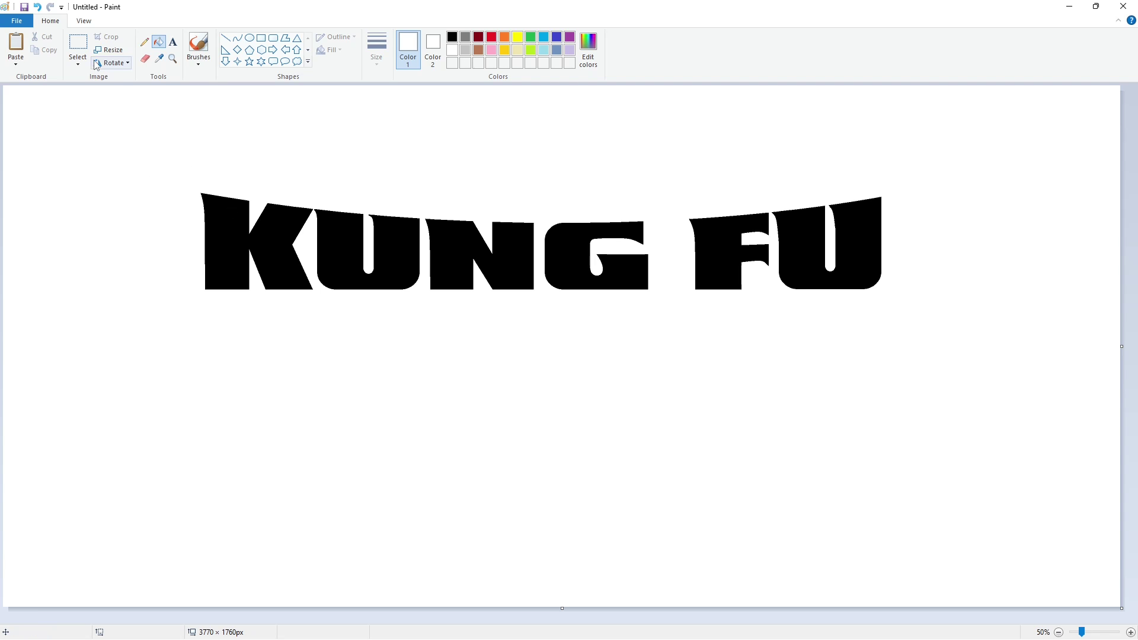
- Copy the whole KUNG FU lettering and place the duplicate just above the original
left_click(77, 44)
left_click_drag(125, 155, 965, 371)
key("ctrl+c")
key("ctrl+v")
left_click_drag(390, 219, 504, 186)
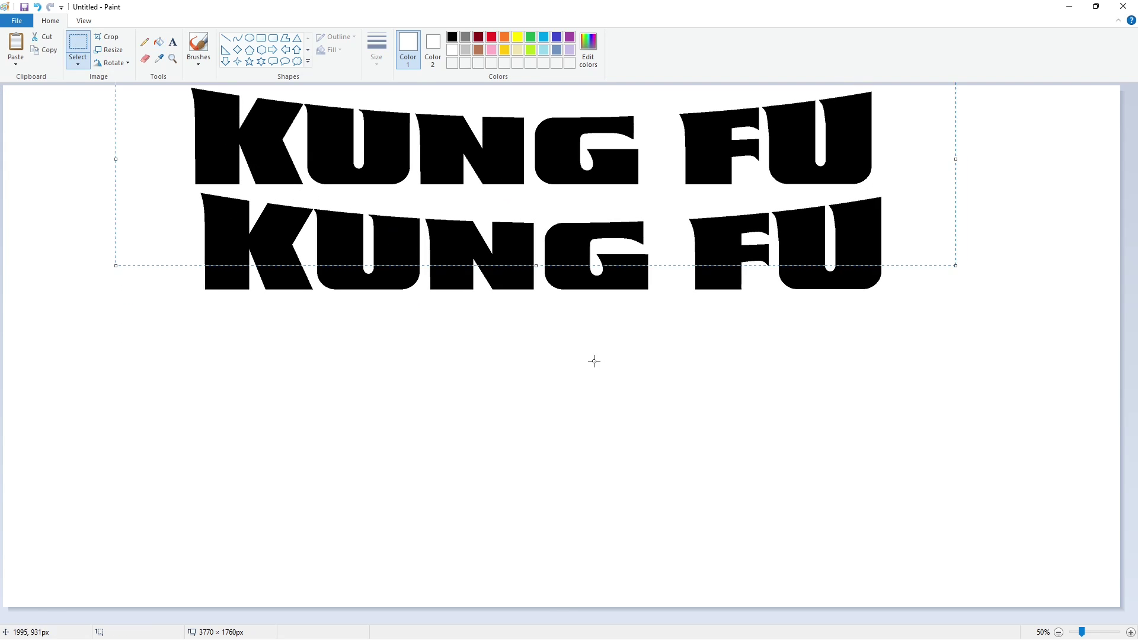
left_click(726, 477)
left_click(158, 41)
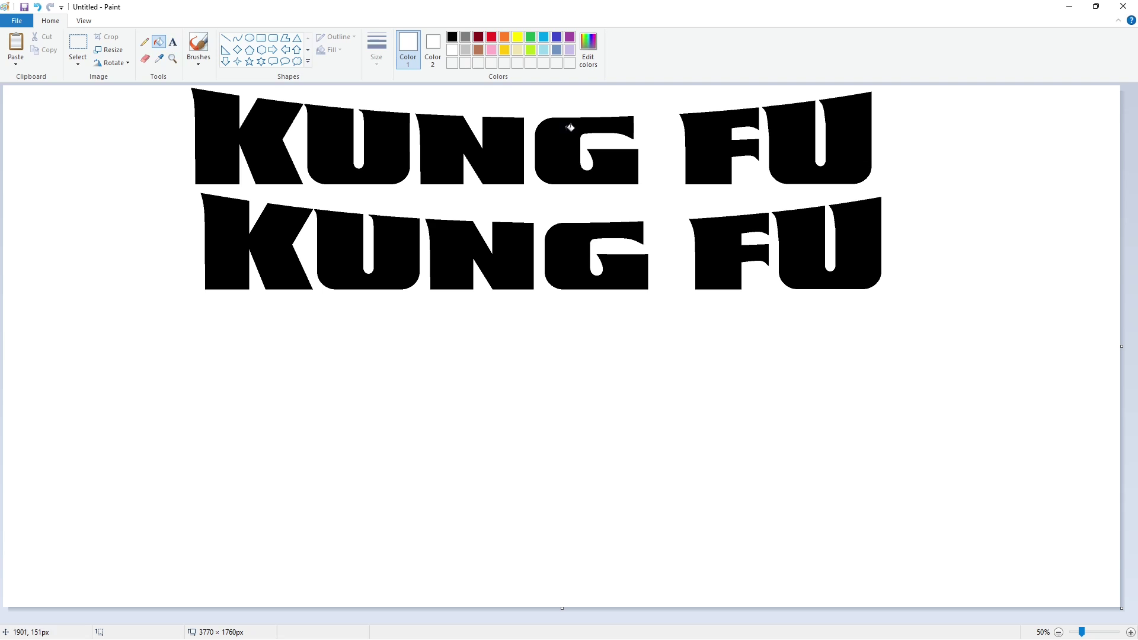
- Fill every letter of the lower KUNG FU copy with brown
left_click(569, 36)
left_click(236, 233)
left_click(478, 50)
left_click(361, 237)
left_click(450, 261)
left_click(569, 261)
left_click(711, 261)
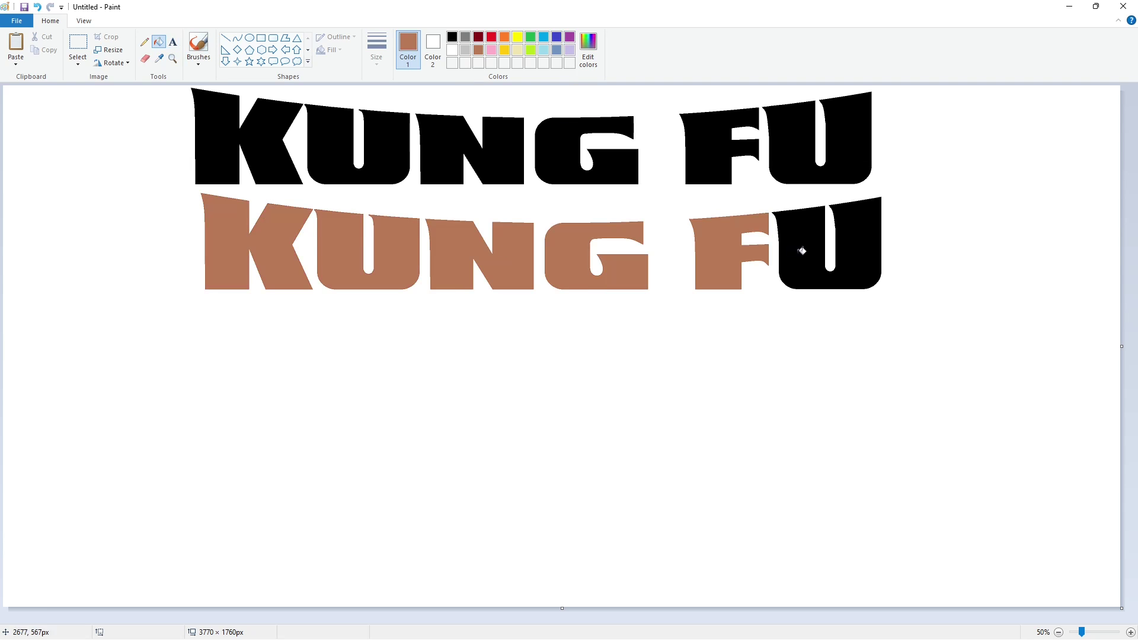
left_click(794, 261)
- Draw a black-outlined rectangle about 3529 × 635 px directly below the brown lettering, with its top edge meeting the letters' bases
left_click(451, 37)
left_click(261, 37)
left_click_drag(38, 306, 1076, 503)
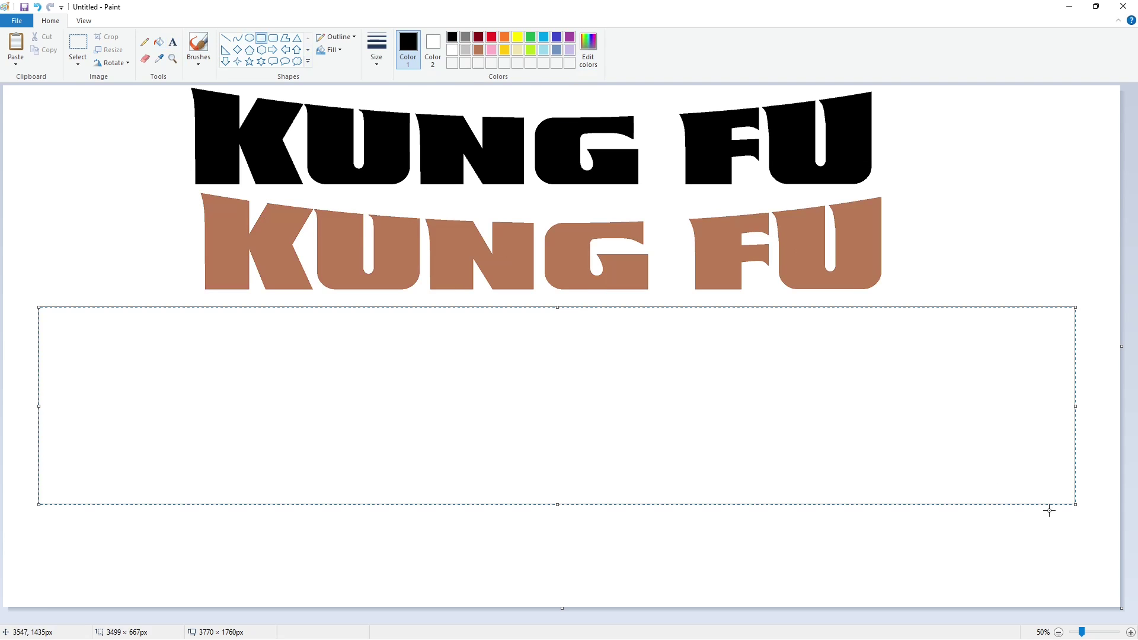
left_click_drag(557, 307, 558, 289)
left_click_drag(39, 396, 29, 397)
left_click_drag(557, 504, 566, 476)
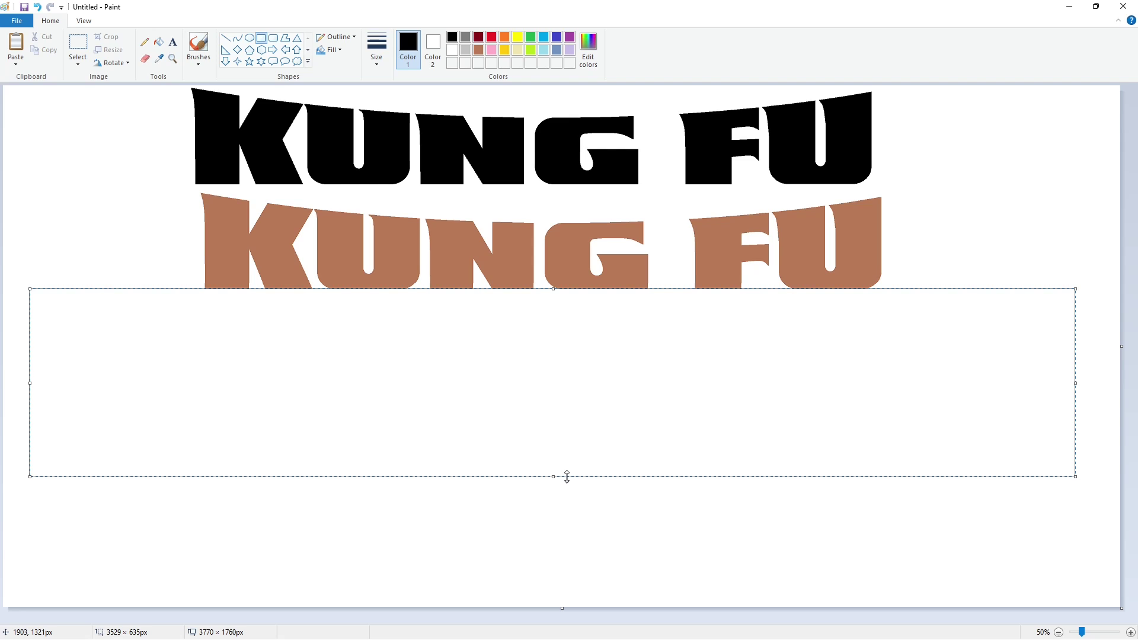
left_click(578, 516)
- Fill the rectangle below the brown lettering with lavender, including its outline
left_click(159, 41)
left_click(474, 368)
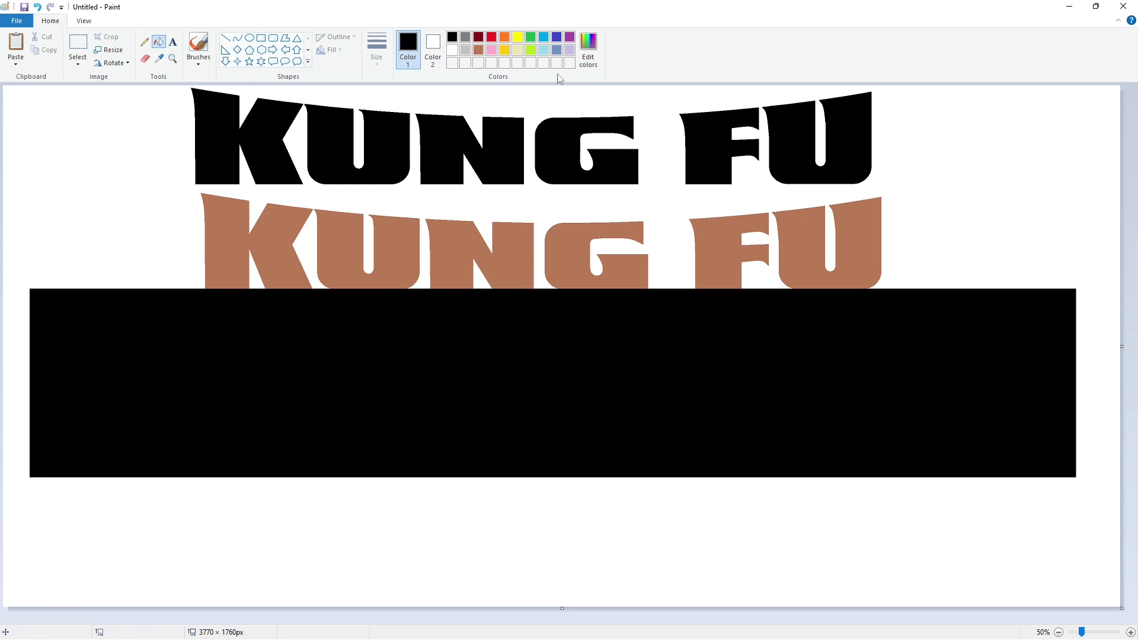
left_click(570, 50)
left_click(510, 277)
key("ctrl+z")
left_click(506, 368)
- Draw a thin black curve from the brown K's lower-left corner to the rectangle's lower-left corner as the P's left edge
left_click(452, 38)
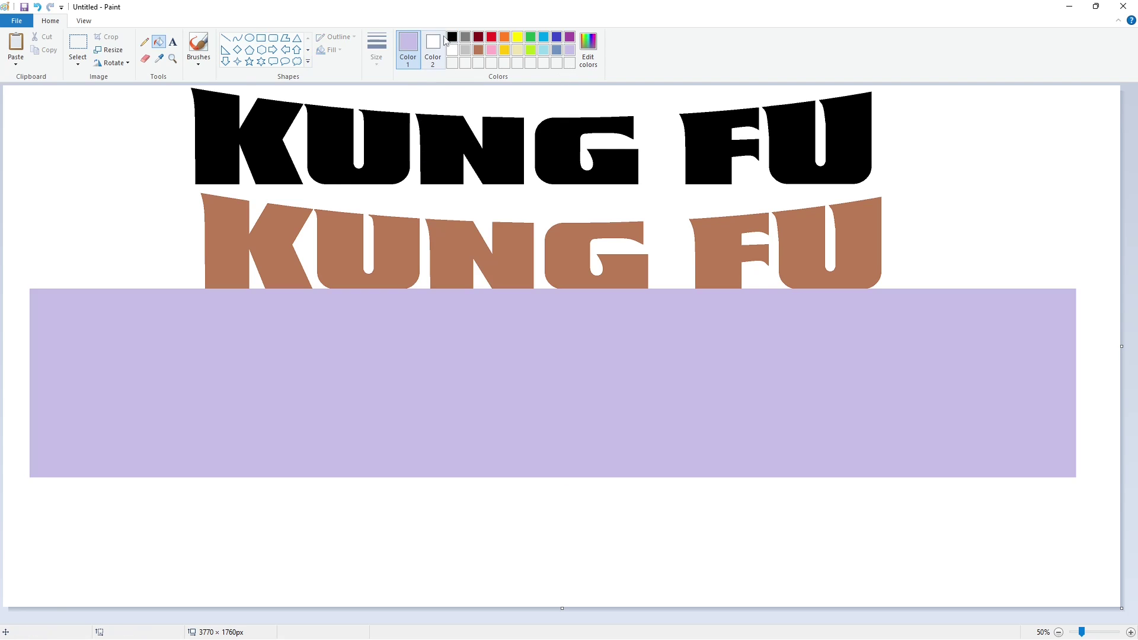
left_click(238, 39)
left_click(376, 55)
left_click(385, 106)
mouse_move(203, 288)
left_mouse_down()
mouse_move(183, 326)
mouse_move(37, 478)
left_mouse_up()
left_click_drag(191, 302, 34, 479)
key("ctrl+z")
left_click_drag(193, 302, 195, 309)
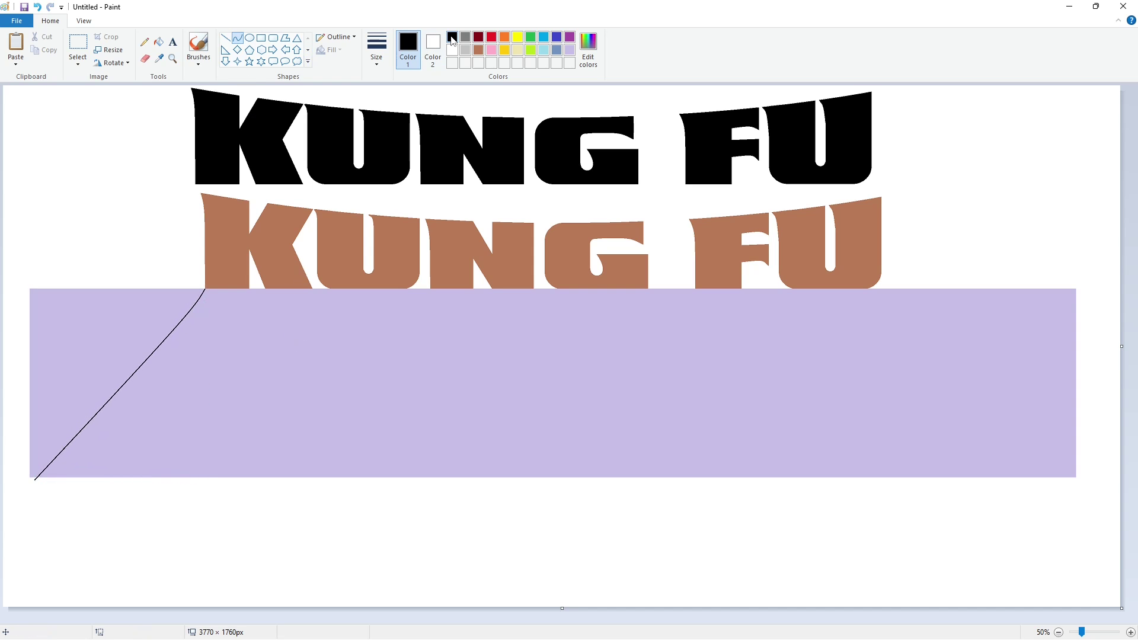
- Outline the P's rounded bowl from the K's lower-right corner and add the slanted right edge of its stem
left_click_drag(321, 317, 322, 317)
mouse_move(324, 310)
left_mouse_down()
mouse_move(333, 299)
mouse_move(300, 355)
mouse_move(226, 390)
left_mouse_up()
left_click(225, 37)
left_click(382, 349)
left_click(237, 37)
mouse_move(280, 365)
left_mouse_down()
mouse_move(287, 374)
mouse_move(270, 388)
mouse_move(190, 392)
mouse_move(139, 456)
left_mouse_up()
left_click(225, 37)
left_click(218, 444)
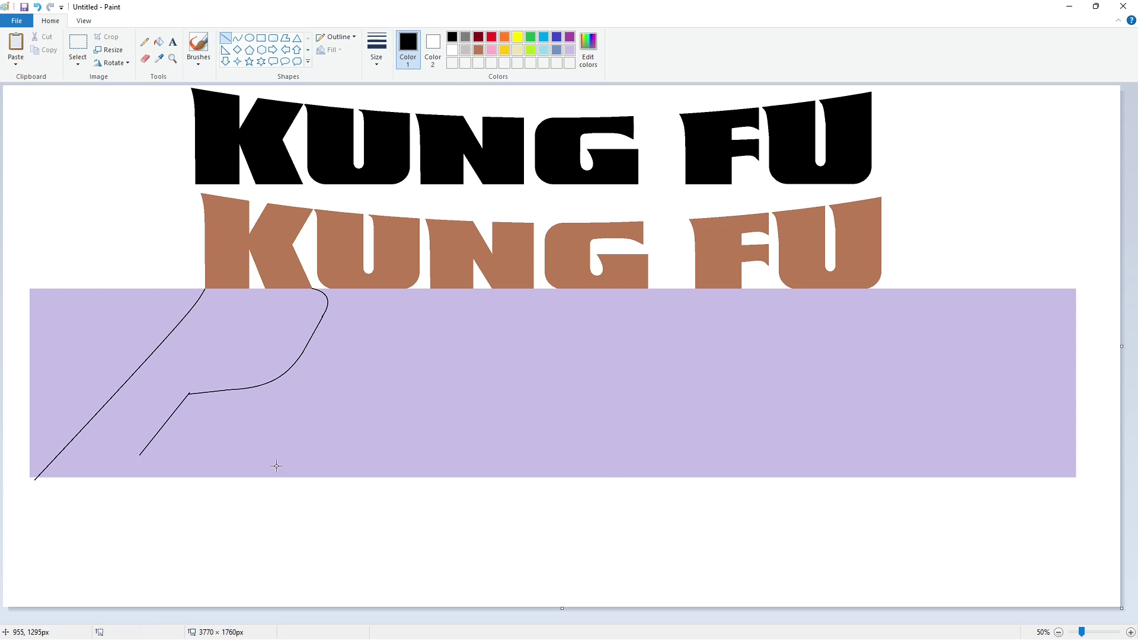
- Close the P's stem with a slanted bottom line running to the rectangle's lower-left corner
scroll(276, 465, "up", 1, "ctrl")
scroll(267, 451, "down", 5)
left_click_drag(275, 427, 63, 471)
scroll(918, 597, "up", 5)
scroll(1030, 570, "down", 1, "ctrl")
- Draw the P's counter inside the bowl from a slanted straight line and curved right-hand segments
left_click_drag(245, 314, 204, 374)
left_click_drag(244, 315, 251, 306)
left_click(295, 320)
left_click(238, 38)
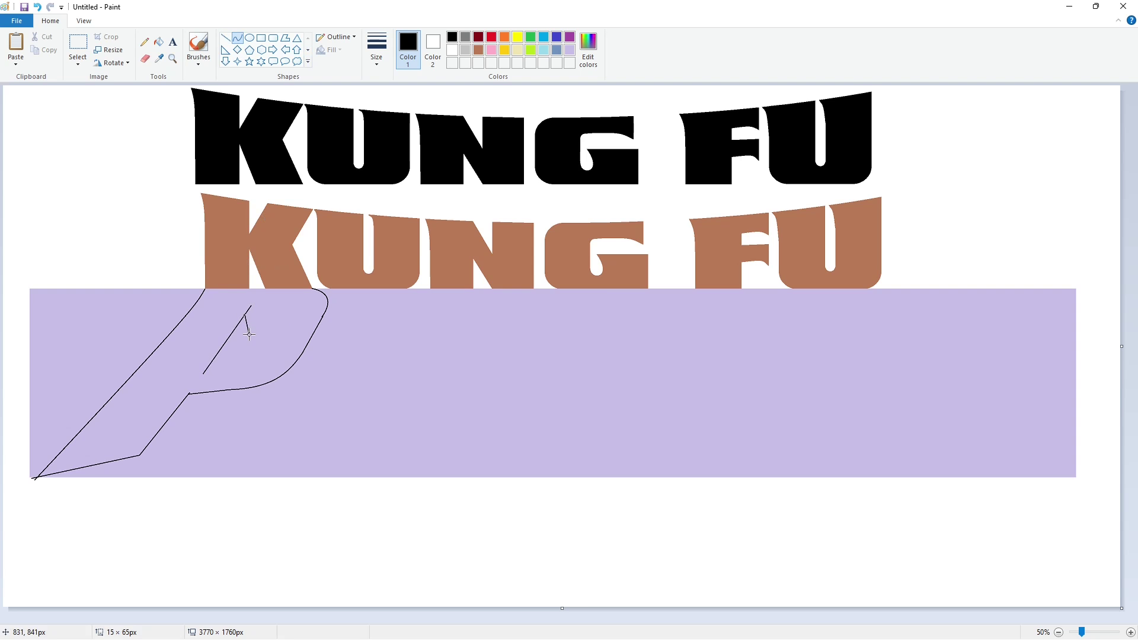
left_click(295, 319)
left_click_drag(260, 318, 221, 356)
left_click(237, 40)
left_click_drag(237, 344, 231, 359)
left_click(292, 301)
left_click(158, 42)
left_click(197, 315)
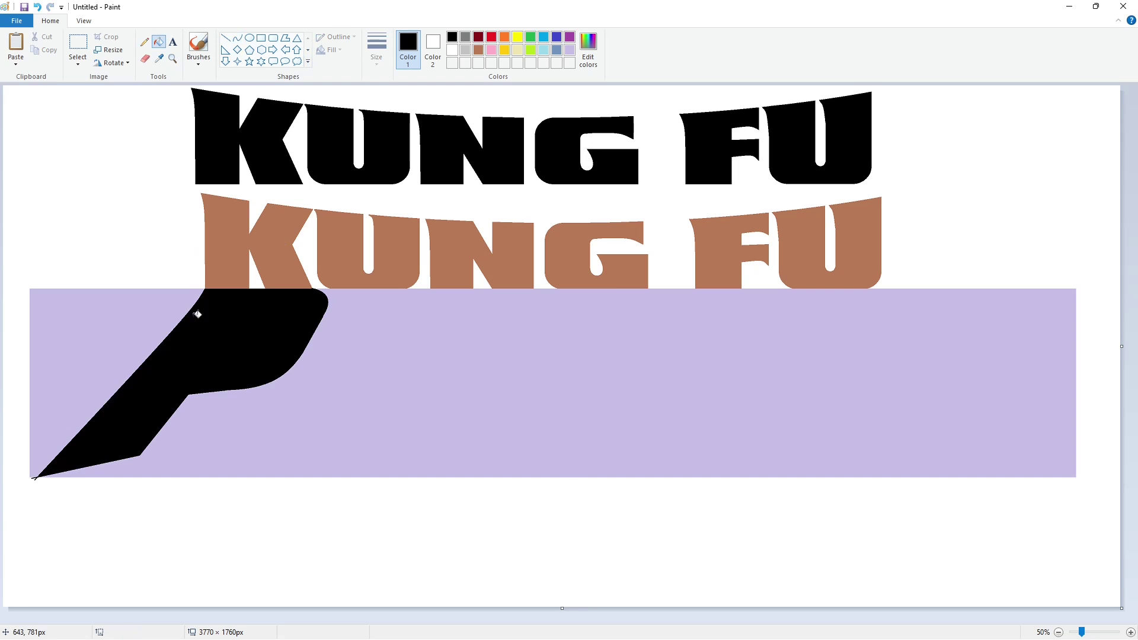
key("ctrl+z")
- Close the gap at the top of the P's counter with a short black line
left_click(1130, 633)
scroll(612, 561, "down", 2)
left_click(225, 37)
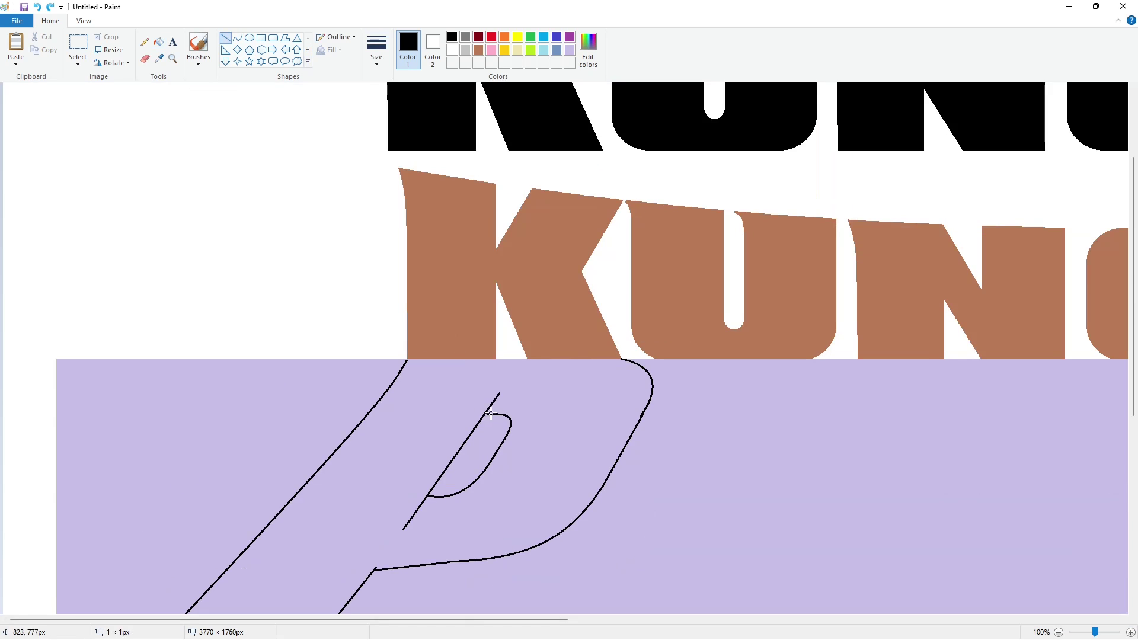
left_click_drag(497, 414, 475, 415)
scroll(405, 202, "down", 2)
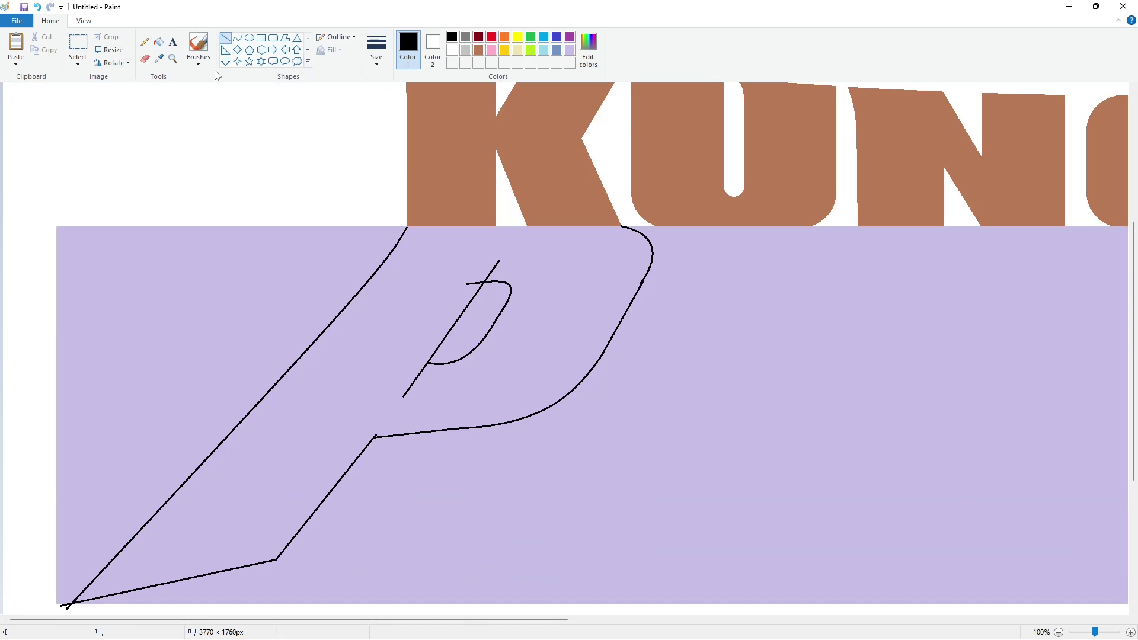
- Fill the P's body black, and fill its counter and the brown K above it white
left_click(158, 41)
left_click(372, 263)
left_click(459, 164)
left_click(333, 245)
left_click(488, 320)
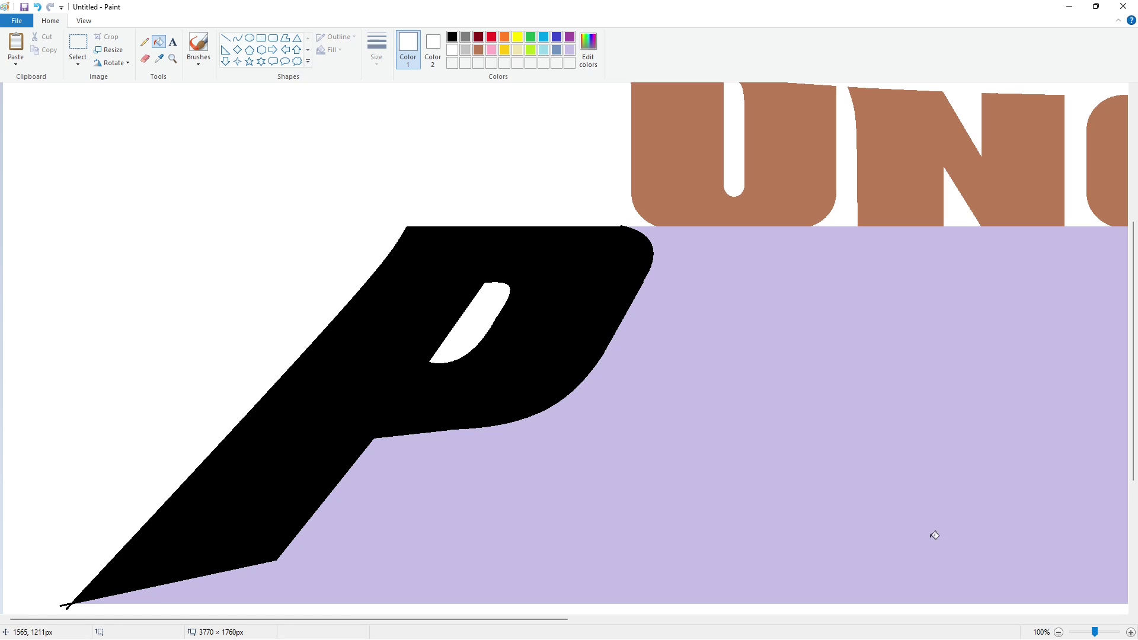
- Trim the P's upper-right corner with a lavender line and smooth the underside of its bowl with a black line
left_click(225, 37)
left_click(569, 50)
left_click_drag(636, 227, 595, 223)
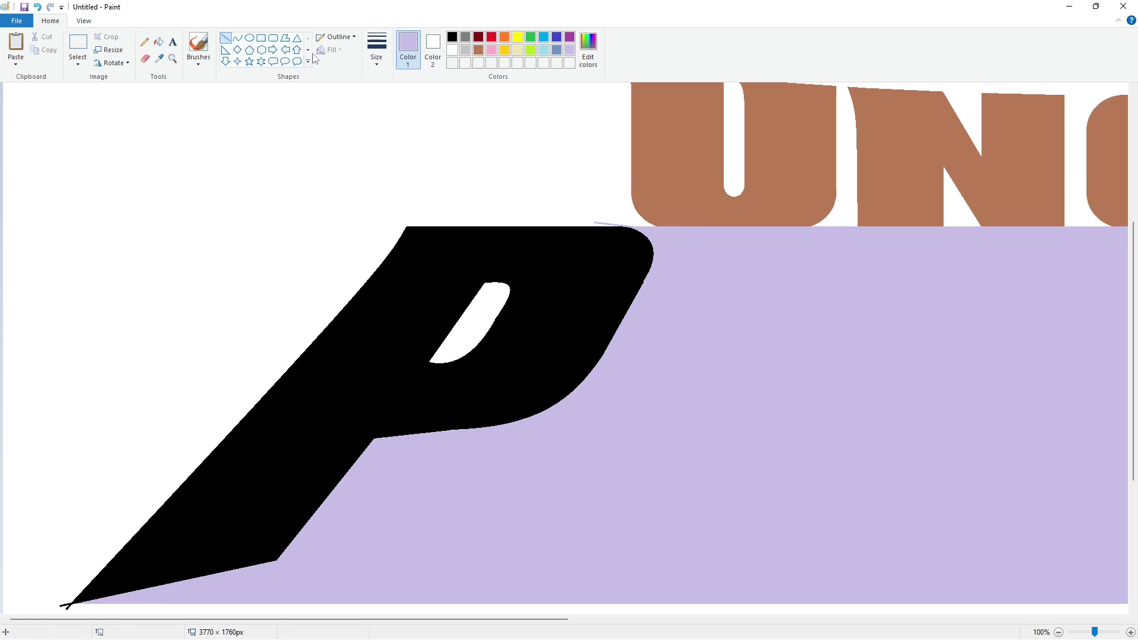
left_click(452, 36)
left_click_drag(317, 441, 485, 423)
- Trim the P's pointed foot with lavender and white lines and erase the overshooting marks beside it
scroll(562, 314, "down", 2)
left_click(569, 51)
left_click_drag(94, 466, 55, 489)
left_click(156, 502)
left_click(454, 51)
left_click(122, 498)
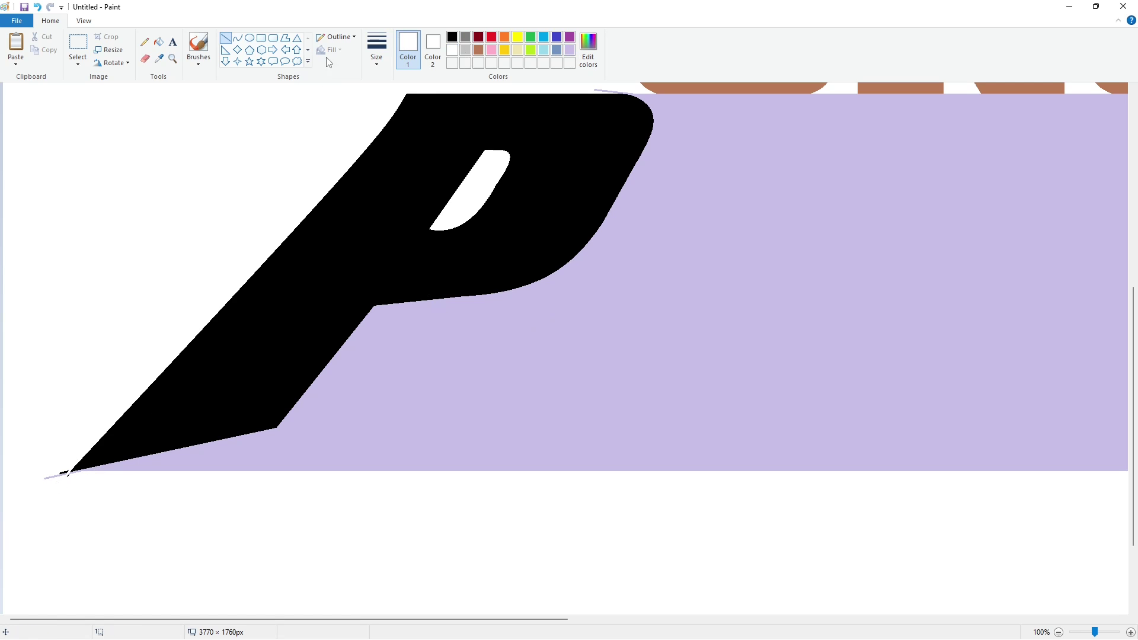
left_click(145, 58)
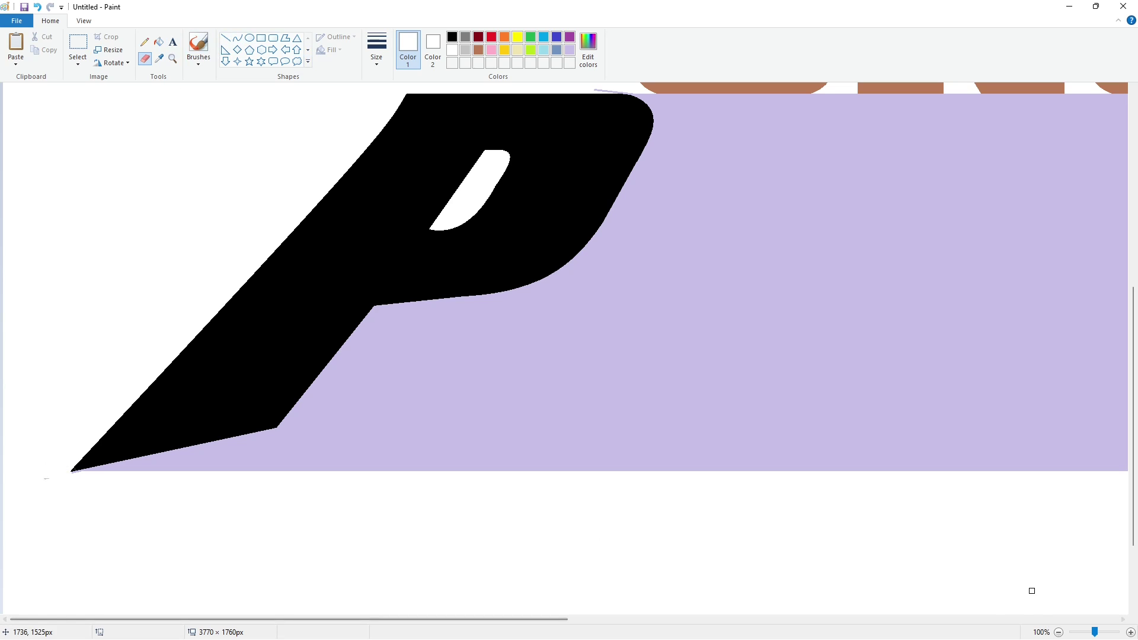
- Smooth the right edge of the P's counter with short touch-up lines
left_click(225, 37)
left_click_drag(500, 176, 490, 197)
left_click(538, 209)
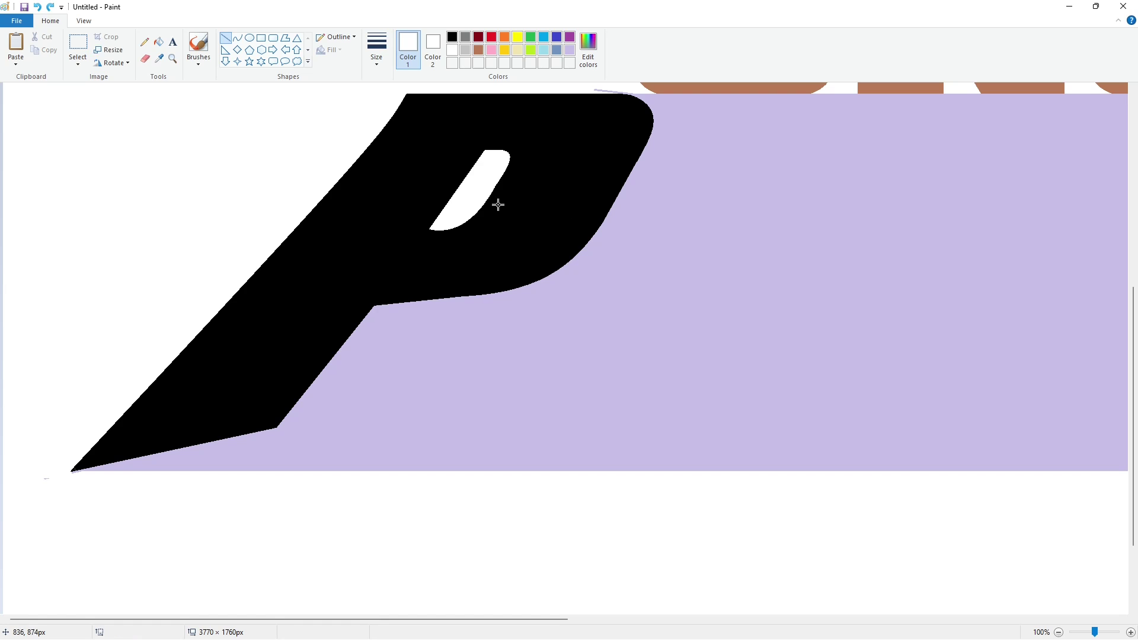
left_click_drag(495, 180, 487, 201)
left_click(544, 201)
left_click(452, 37)
key("Left")
key("Left")
key("Left")
scroll(836, 499, "down", 2)
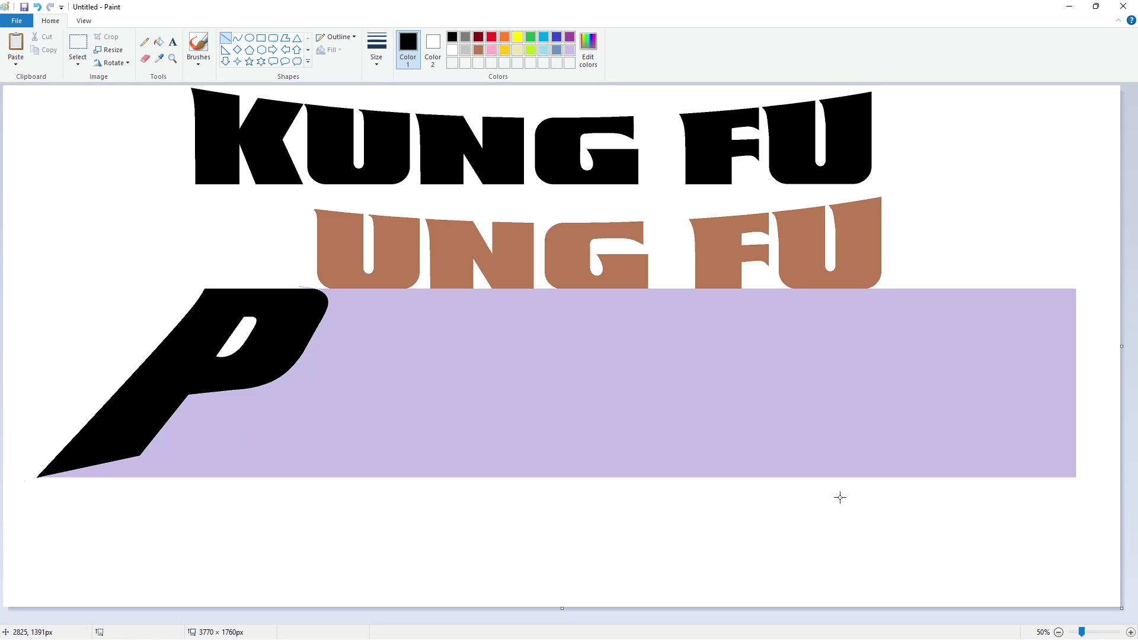
- Draw the A's left side beside the P with a rounded top corner and a straight slanted edge
left_click(237, 37)
mouse_move(325, 330)
left_mouse_down()
mouse_move(379, 290)
mouse_move(342, 306)
mouse_move(349, 296)
left_mouse_up()
left_click(225, 37)
left_click_drag(314, 360, 270, 431)
left_click(394, 431)
key("ctrl+z")
left_click_drag(326, 329, 268, 431)
- Draw an upward-arching baseline from the A's lower-left corner to near the rectangle's lower-right corner, plus the A's right side with a rounded top
left_click(238, 38)
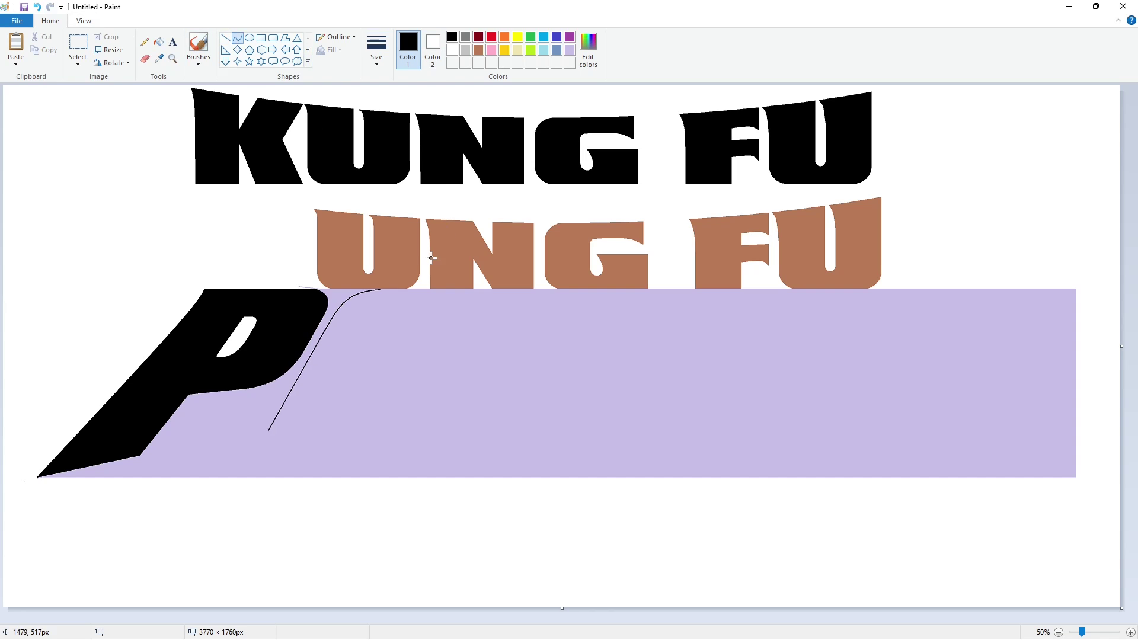
left_click_drag(269, 431, 1043, 470)
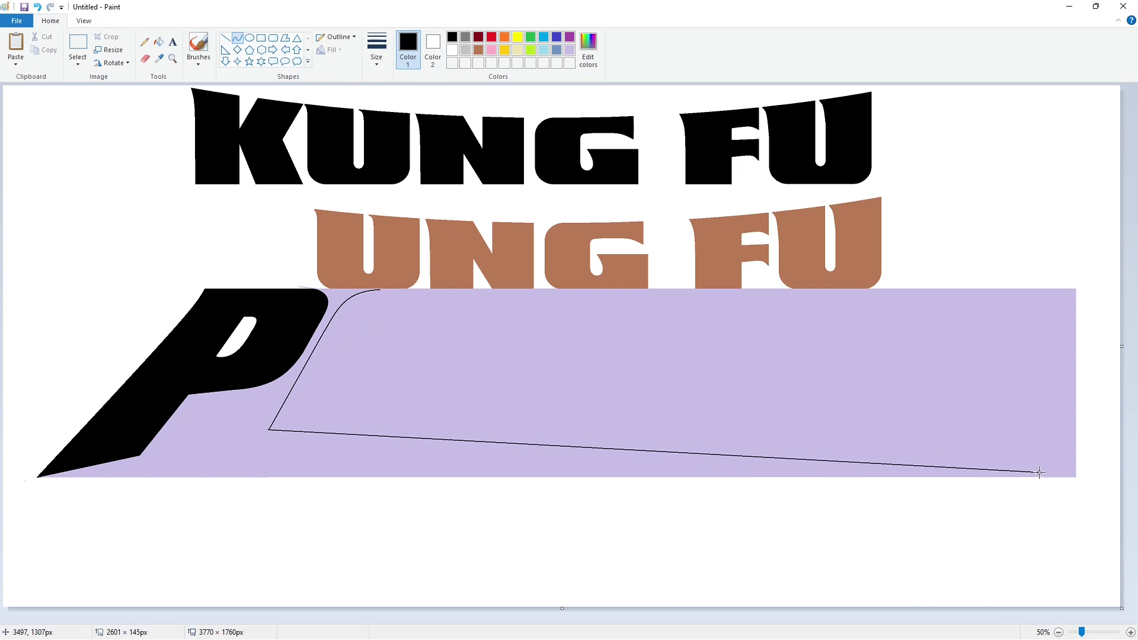
left_click_drag(449, 436, 758, 407)
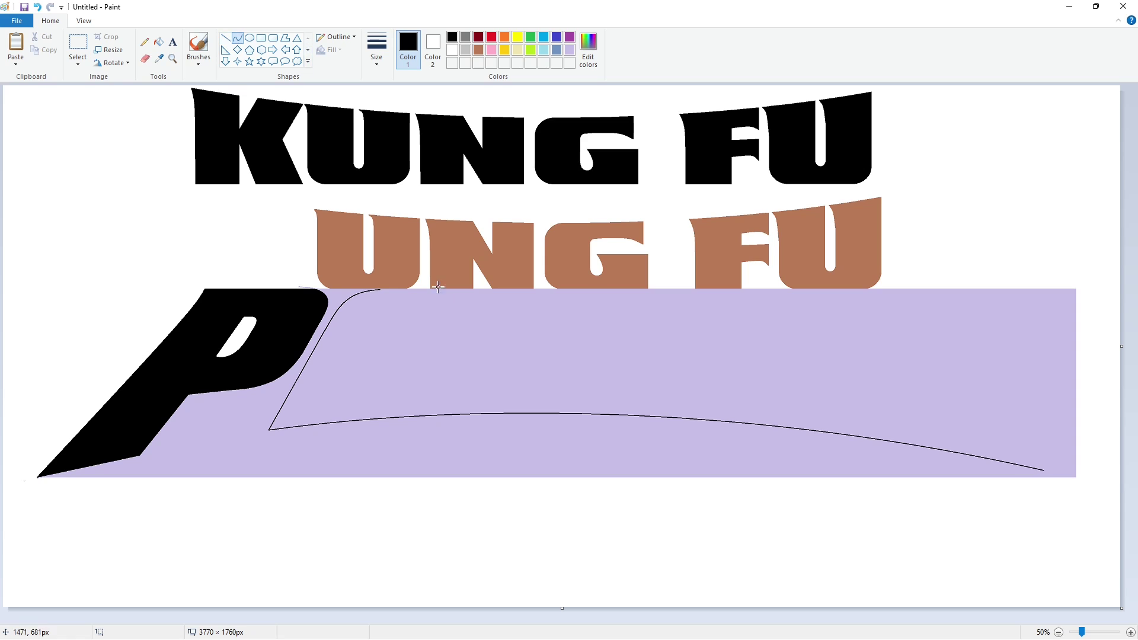
mouse_move(439, 289)
left_mouse_down()
mouse_move(466, 319)
mouse_move(471, 301)
mouse_move(447, 415)
left_mouse_up()
left_click(463, 288)
left_click(226, 38)
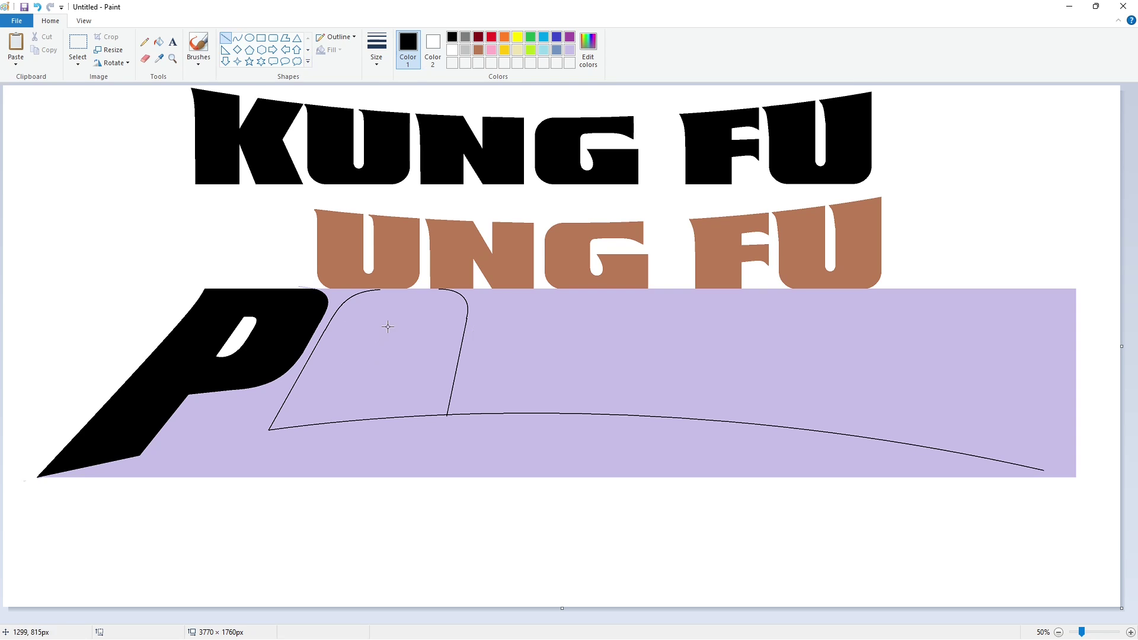
left_click_drag(389, 321, 353, 420)
key("ctrl+z")
left_click(237, 38)
left_click_drag(389, 322, 351, 417)
key("ctrl+z")
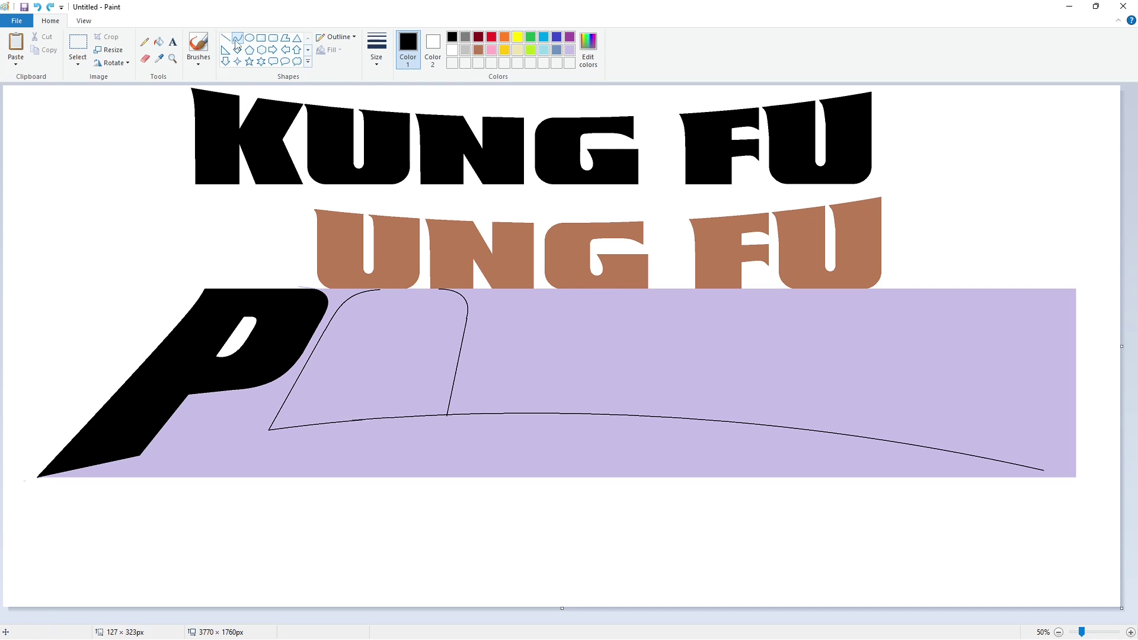
- Draw a narrow slanted slot inside the A with two straight sides and a rounded top, reaching down to the baseline
left_click(225, 37)
left_click_drag(389, 321, 350, 421)
left_click(443, 371)
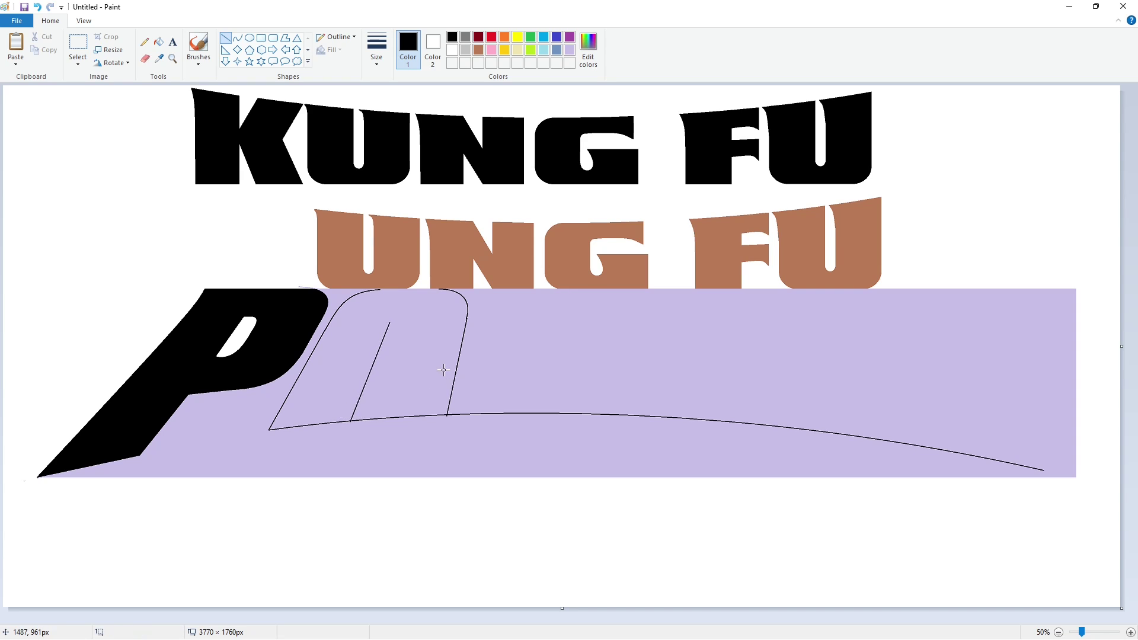
left_click(237, 38)
left_click_drag(395, 319, 395, 312)
left_click_drag(403, 314, 371, 418)
left_click(409, 343)
- Draw the upper and lower edges of the A's crossbar across the slot
left_click(225, 37)
left_click(483, 396)
left_click_drag(367, 380, 388, 378)
left_click(158, 41)
left_click(374, 327)
key("ctrl+z")
- Close the gap in the A's top edge with a straight horizontal black line
left_click(1131, 632)
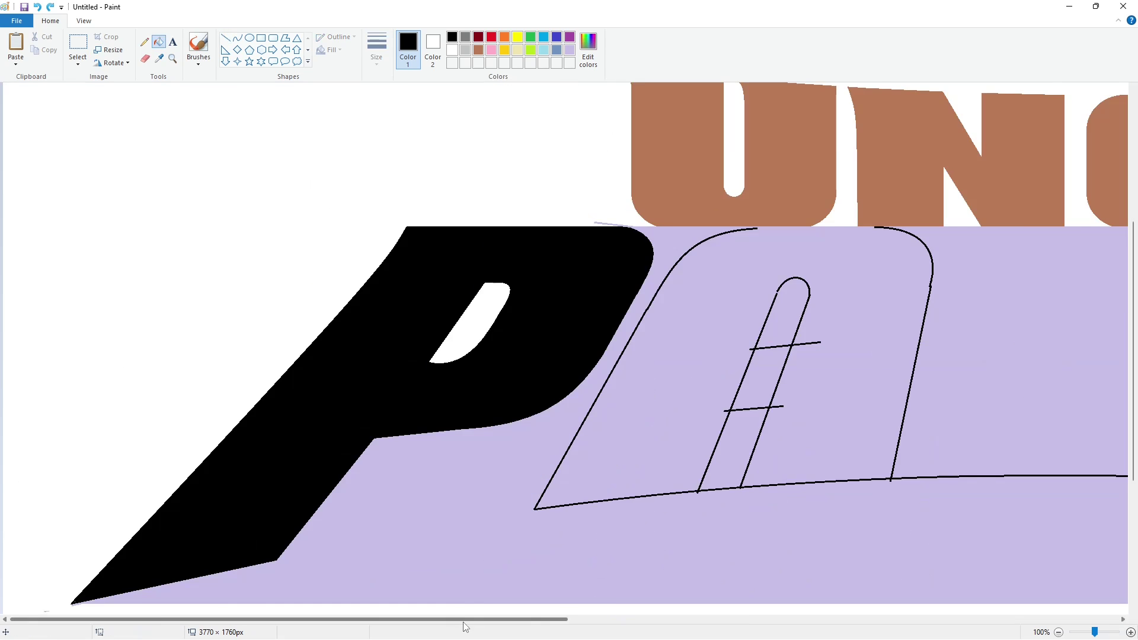
left_click_drag(465, 619, 619, 620)
left_click(225, 37)
left_click_drag(448, 227, 566, 227)
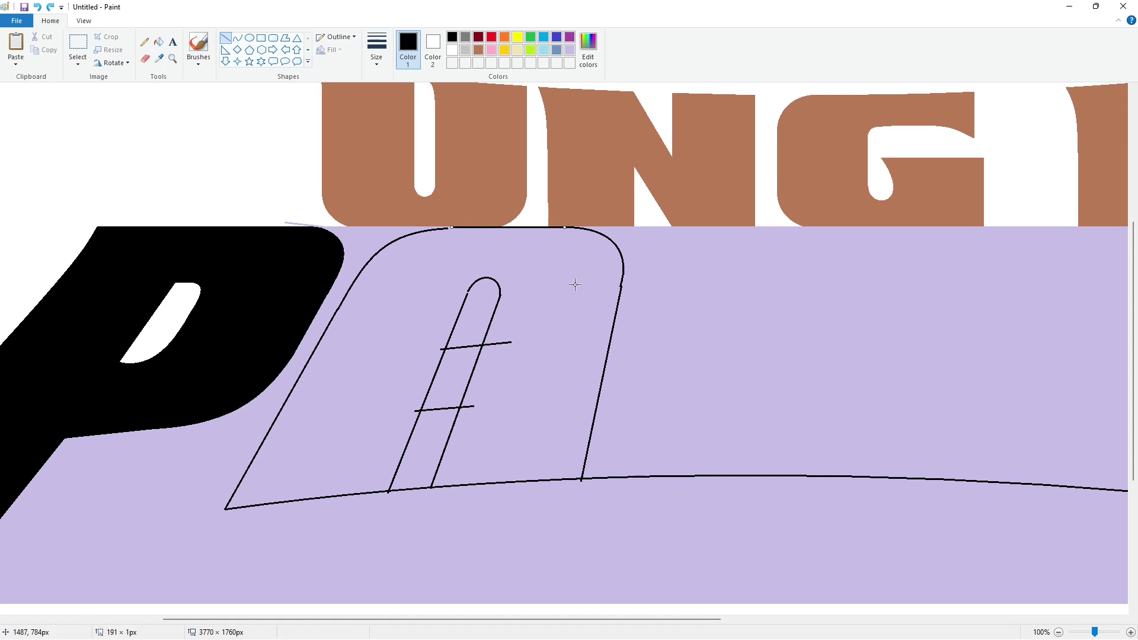
left_click(159, 42)
left_click(450, 350)
key("ctrl+z")
- Close the small gap at the upper left of the A's slot with a short black line
left_click(225, 37)
left_click_drag(470, 288, 465, 297)
left_click(504, 298)
- Fill the A's body and crossbar black, and fill the brown U above it white
left_click(158, 41)
left_click(440, 362)
left_click(446, 359)
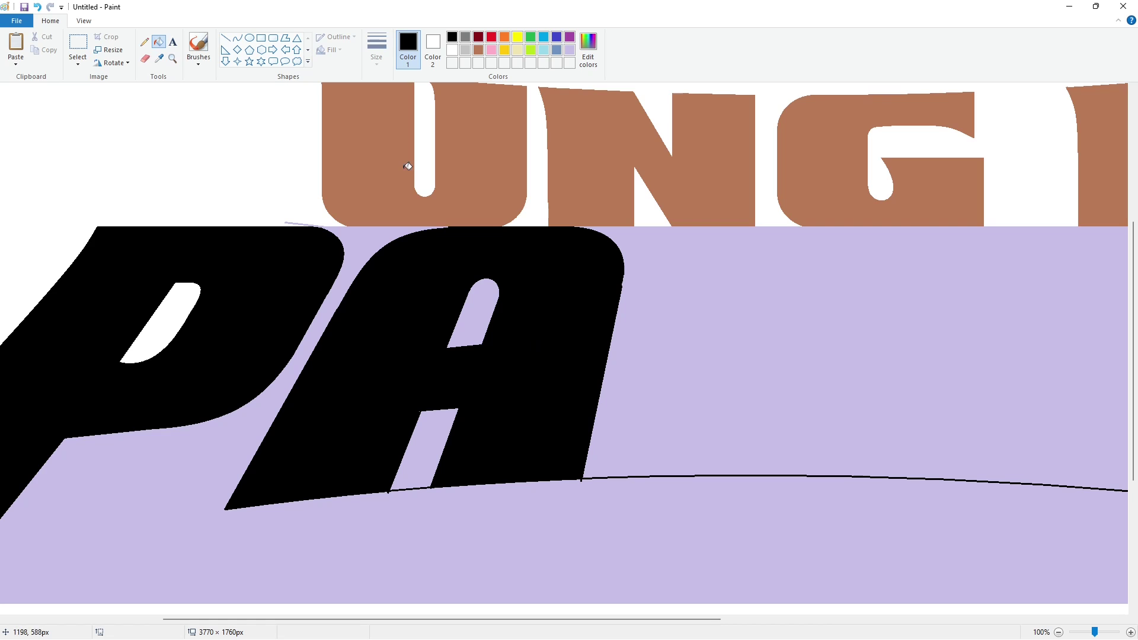
left_click(453, 50)
left_click(370, 157)
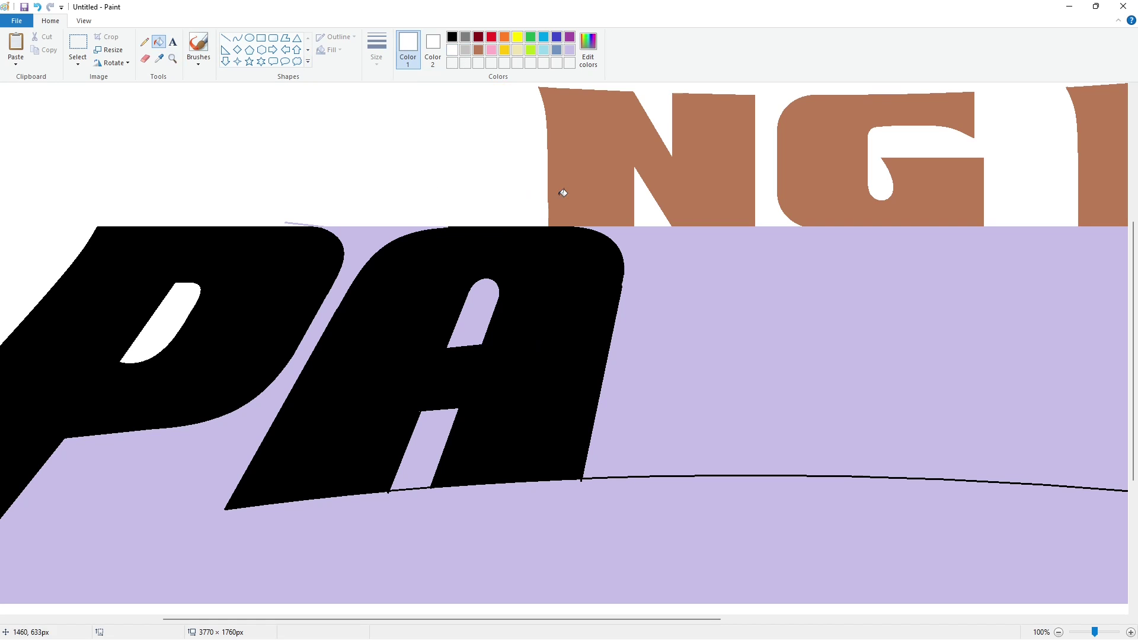
- Trim the A's top edge and remove the baseline across its lower slot opening with lavender lines
left_click(570, 50)
left_click(225, 37)
left_click_drag(443, 227, 485, 224)
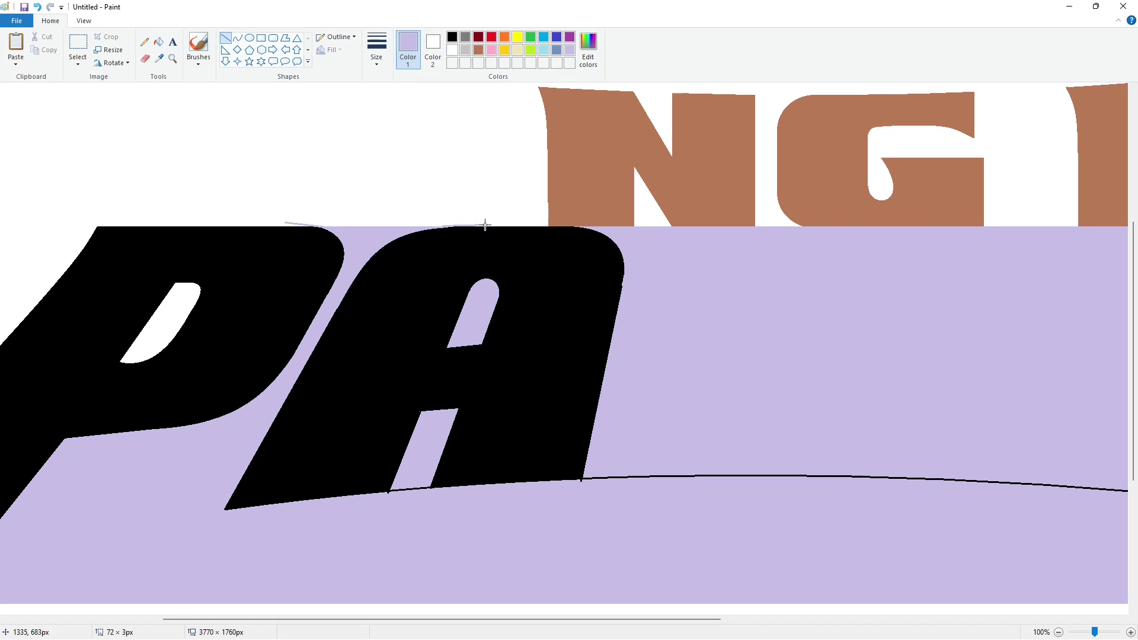
left_click_drag(401, 482, 389, 505)
left_click(448, 520)
left_click_drag(394, 491, 426, 488)
left_click(463, 520)
- Smooth the A's slot edges and upper-right side with short black lines, and trim the lower slot's foot corner with a lavender line
left_click(451, 37)
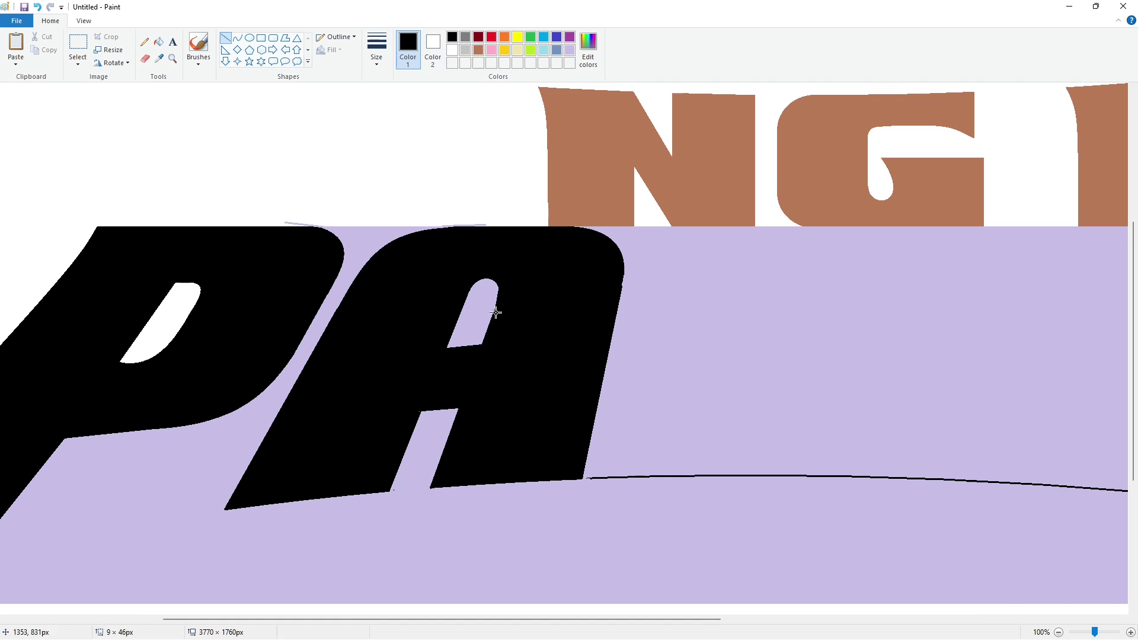
scroll(724, 366, "down", 3)
scroll(725, 365, "up", 3)
left_click_drag(622, 274, 620, 291)
left_click(659, 287)
left_click_drag(421, 411, 429, 398)
left_click(508, 393)
left_click_drag(396, 486, 387, 504)
left_click(570, 50)
left_click(615, 453)
scroll(1012, 596, "down", 1)
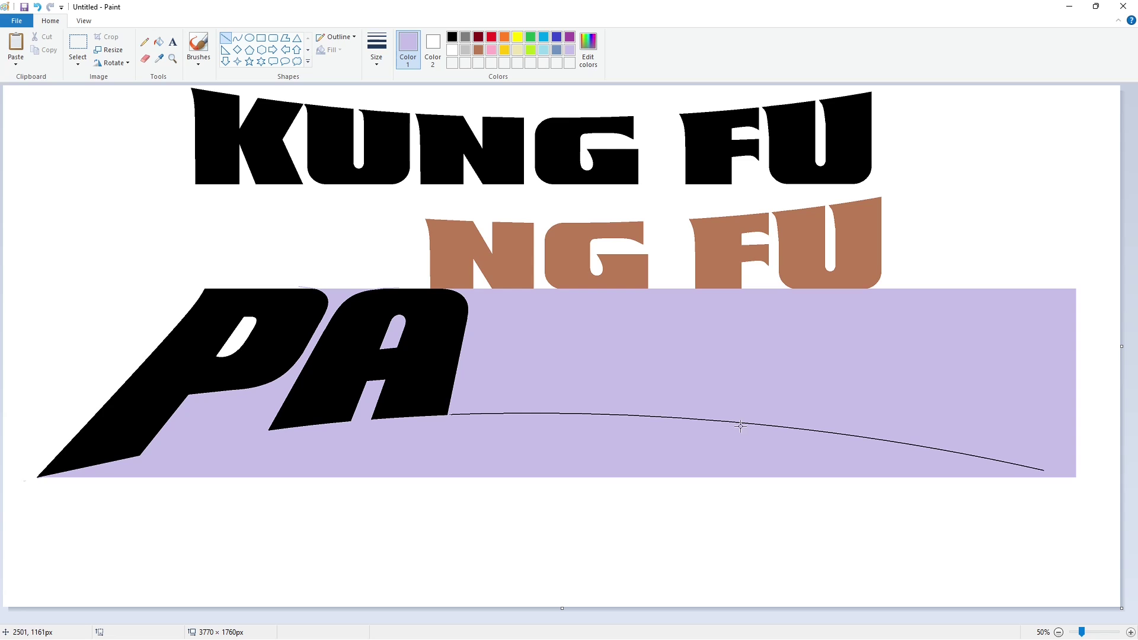
- Draw the N's left edge as a black curve from the guide block's top down to the baseline
left_click(237, 38)
left_click(451, 37)
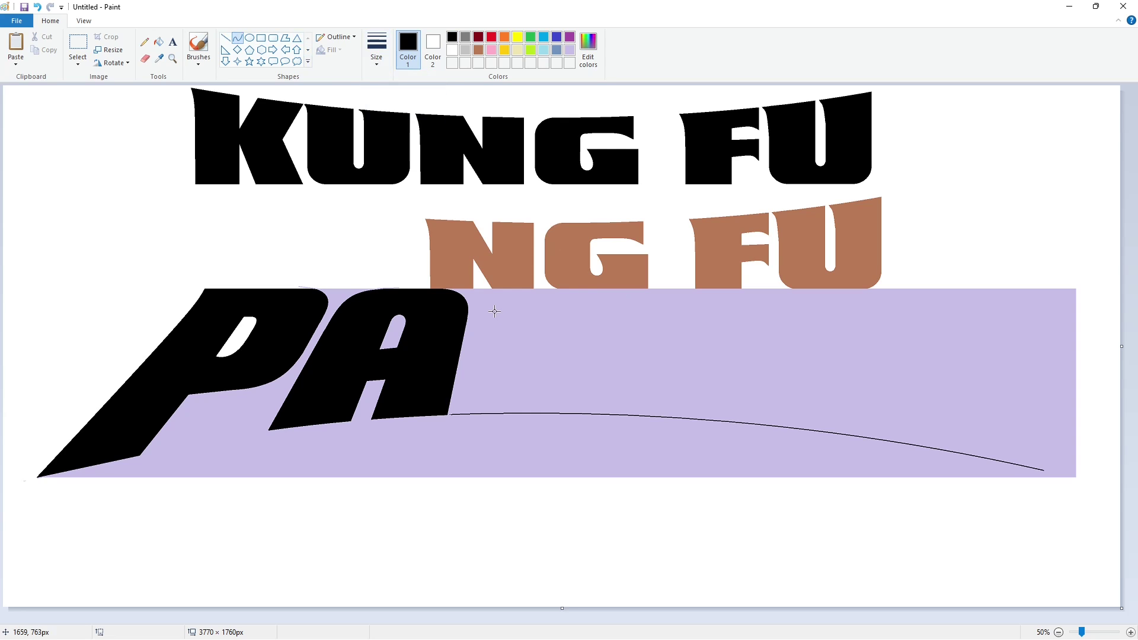
left_click_drag(473, 289, 467, 374)
left_click_drag(467, 375, 456, 414)
left_click_drag(470, 338, 479, 308)
left_click(479, 309)
left_click(536, 324)
- Draw the N's upper and lower V-shaped notches and its slanted right edge with straight black lines
left_click(226, 38)
left_click_drag(532, 354, 524, 288)
key("ctrl+z")
left_click_drag(556, 335, 527, 278)
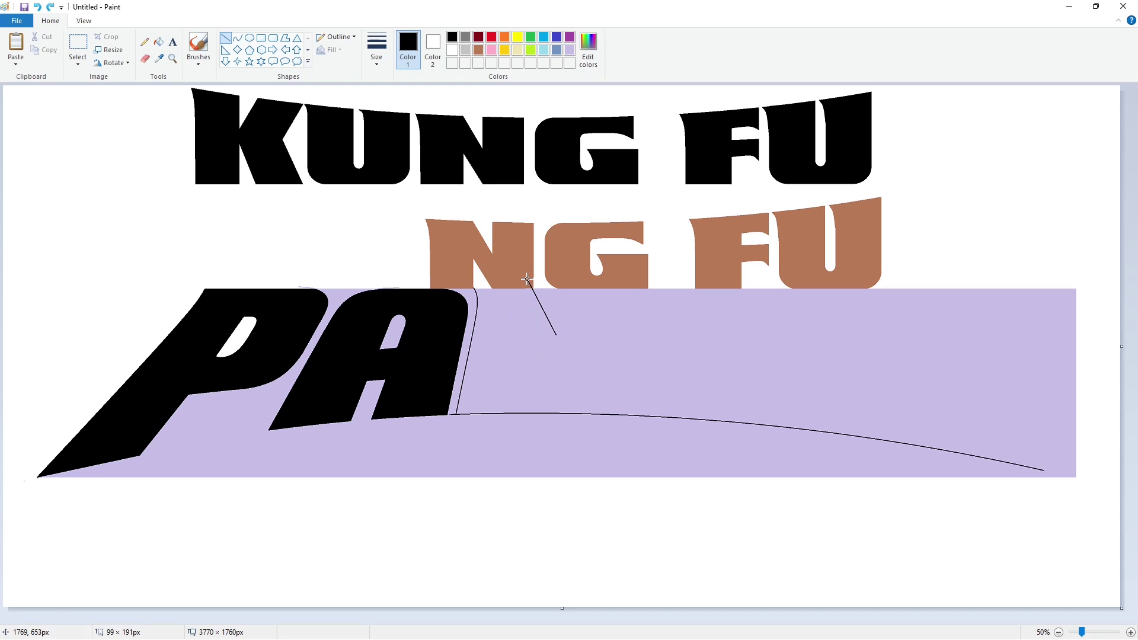
left_click_drag(532, 351, 527, 413)
left_click_drag(532, 350, 533, 351)
left_click_drag(532, 351, 559, 413)
left_click_drag(556, 335, 557, 279)
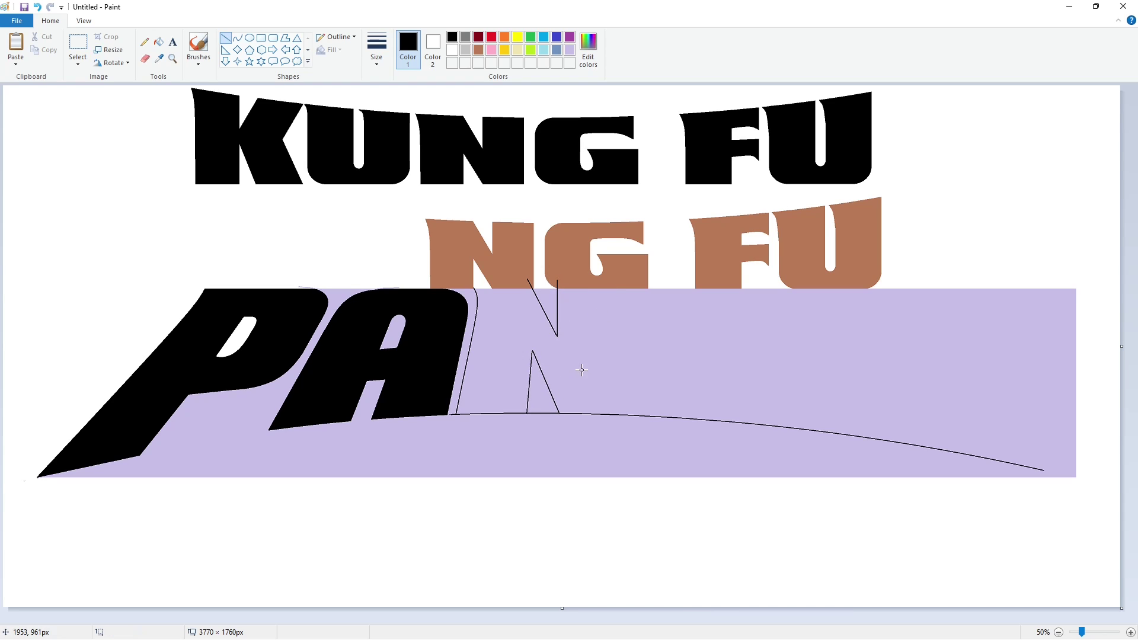
left_click_drag(609, 287, 628, 414)
- Fill the outlined N's body black
left_click(158, 42)
left_click(473, 304)
key("ctrl+z")
left_click(483, 312)
- Fill the brown N and G above the new letters white
left_click(1110, 632)
scroll(516, 596, "down", 4)
left_click_drag(516, 619, 717, 619)
scroll(474, 326, "up", 2)
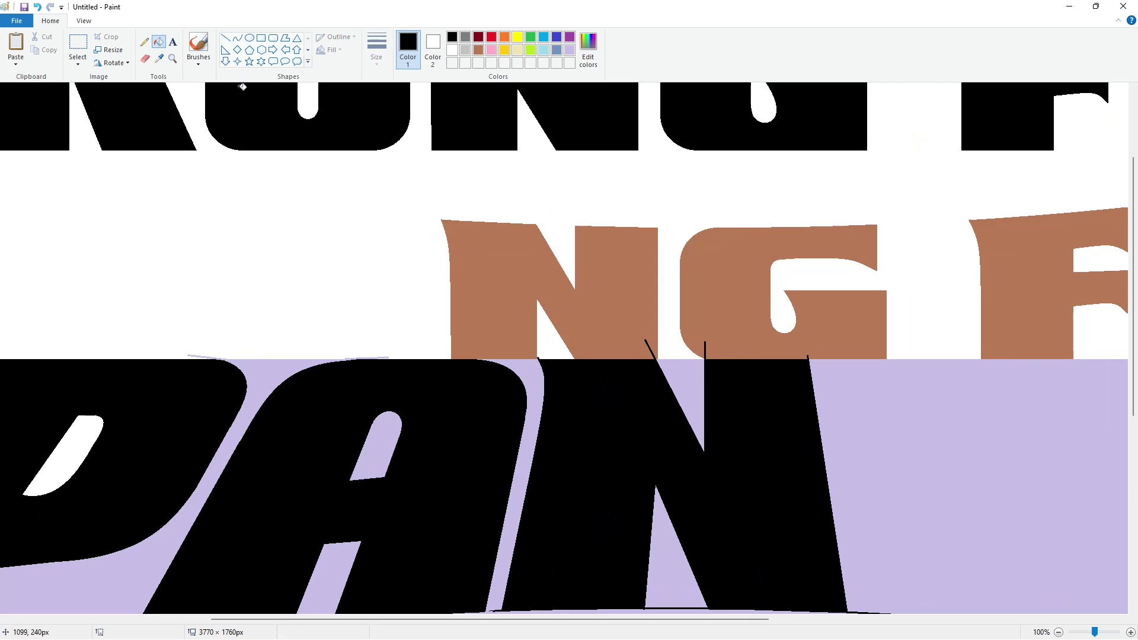
left_click(452, 50)
left_click(619, 270)
left_click(703, 285)
- Clear the line ends above the N and fill its upper notch and the A's counter white
left_click(226, 38)
left_click_drag(517, 352, 825, 361)
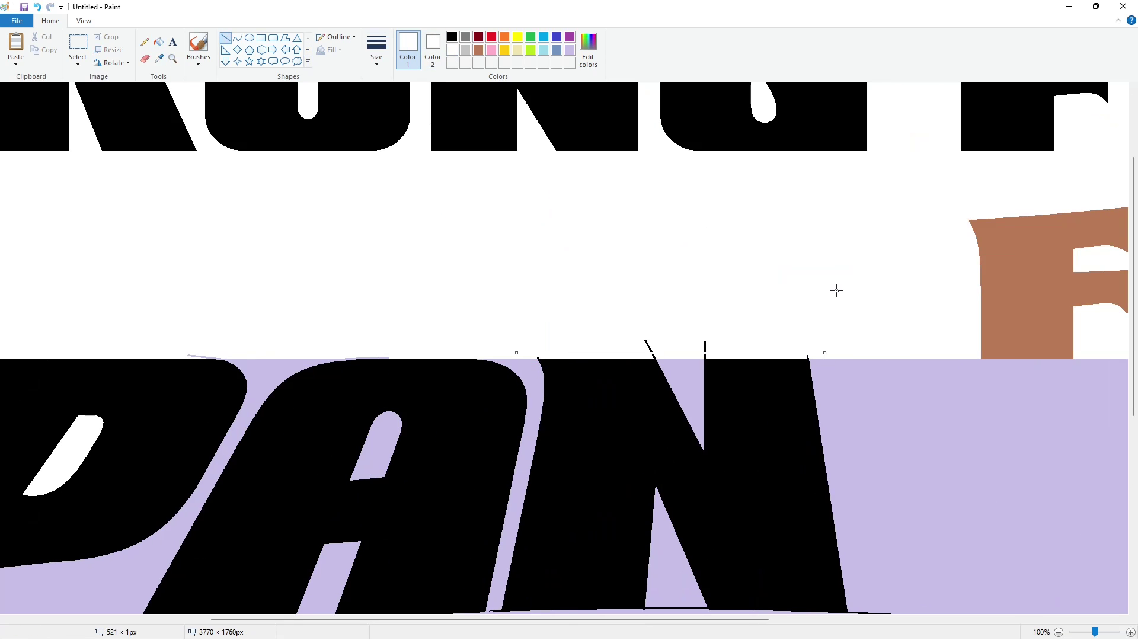
left_click(834, 290)
left_click(158, 42)
left_click(650, 349)
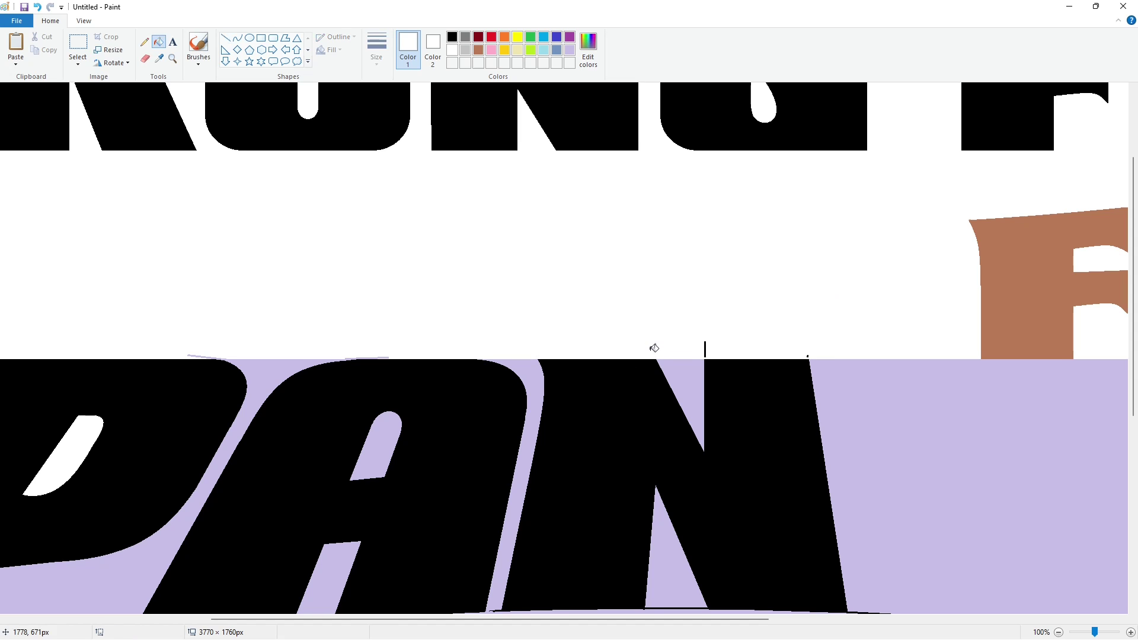
left_click(694, 387)
scroll(583, 379, "down", 2)
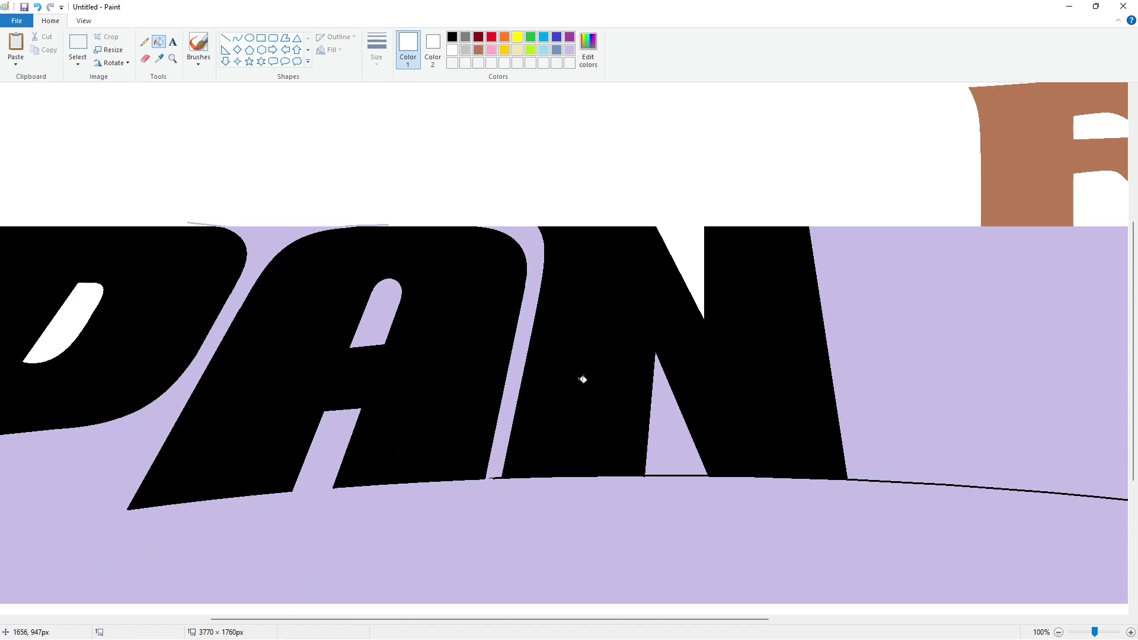
left_click(390, 310)
- Remove the baseline beside the N's feet and across its lower notch with thick lavender lines and a lavender fill
left_click(225, 37)
left_click(377, 48)
left_click(403, 152)
left_click(569, 49)
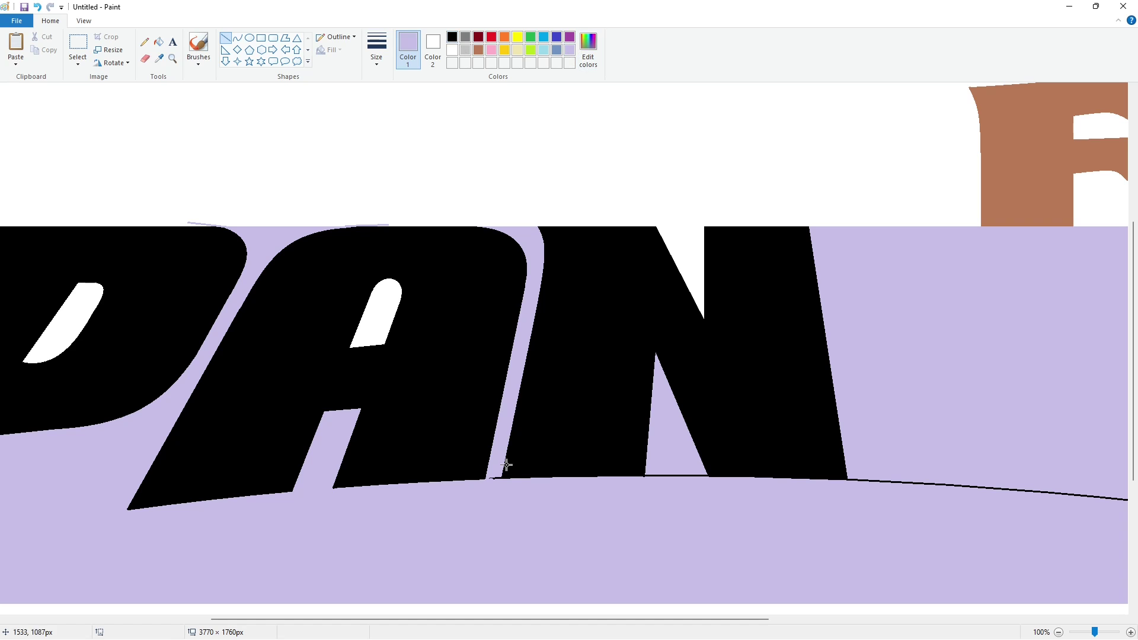
left_click_drag(501, 464, 496, 499)
left_click(542, 506)
left_click_drag(648, 466, 646, 488)
left_click(661, 494)
left_click(691, 494)
left_click(680, 497)
left_click_drag(707, 469, 707, 490)
left_click(770, 496)
left_click(158, 41)
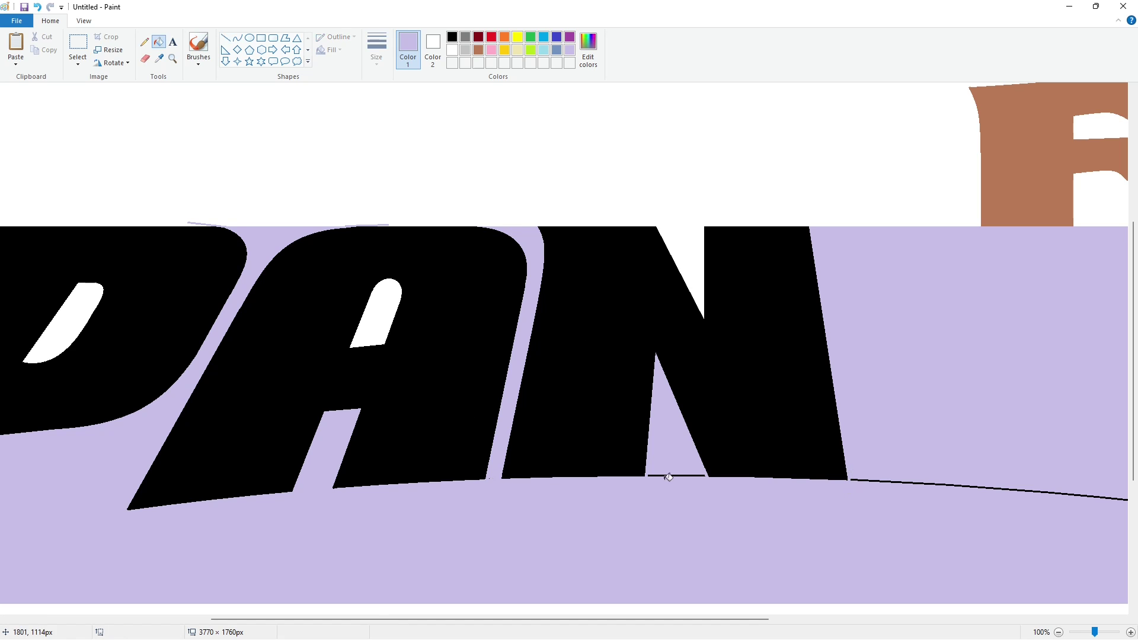
left_click(666, 474)
left_click(143, 42)
- Draw the D's left edge as a black curve flaring toward the N at the top and ending on the baseline
scroll(933, 554, "down", 1, "ctrl")
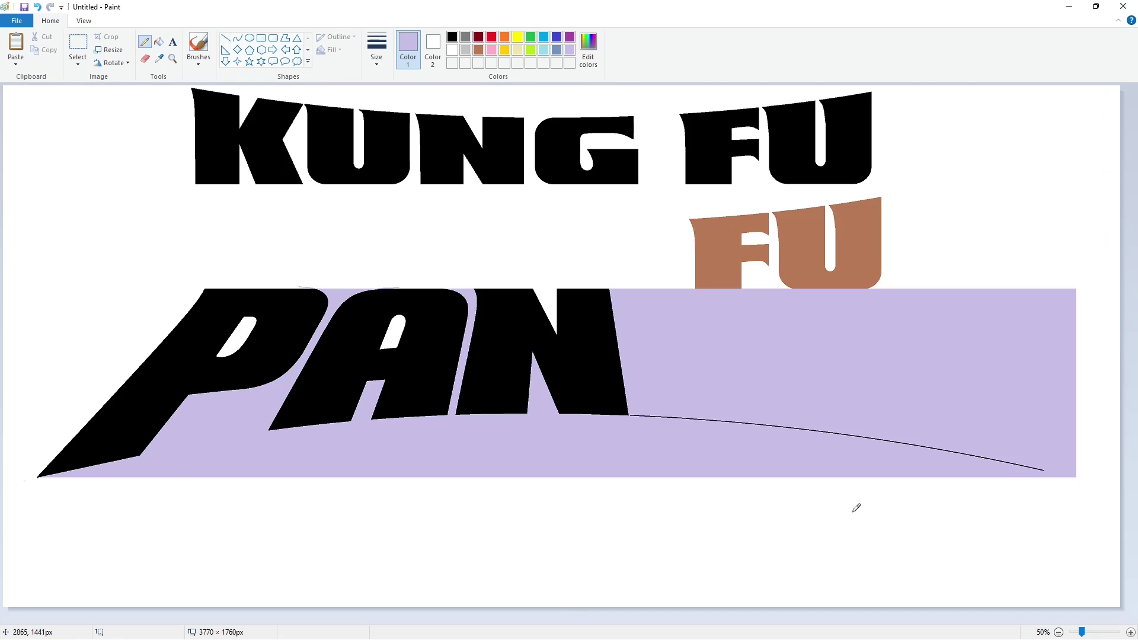
left_click(237, 37)
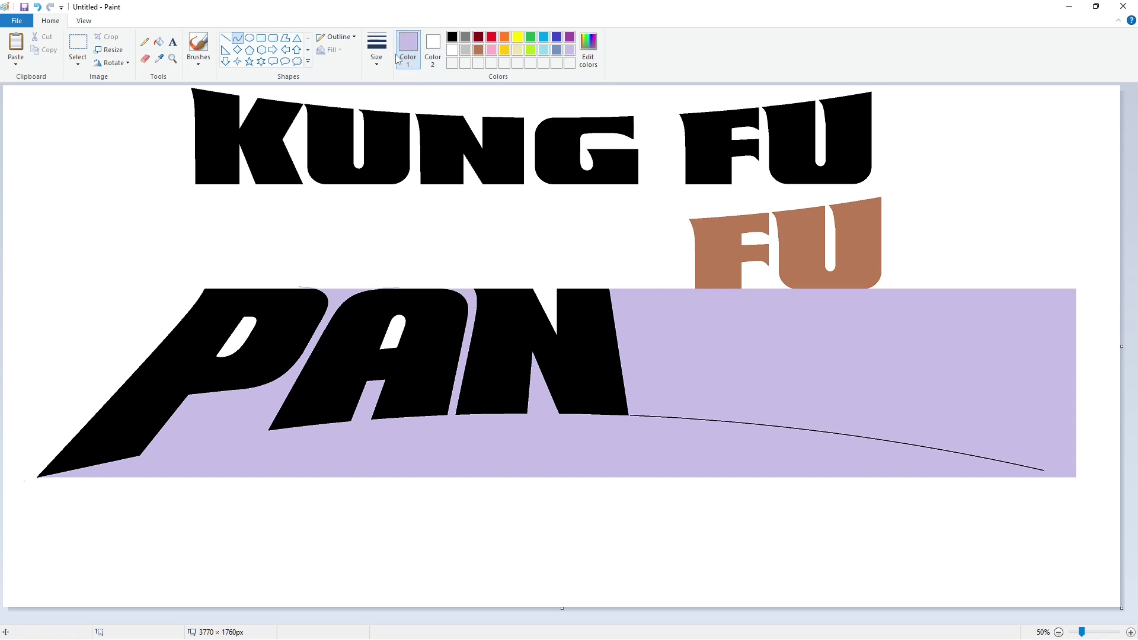
left_click_drag(612, 288, 645, 416)
left_click(452, 36)
left_click_drag(616, 297, 620, 299)
left_click(620, 298)
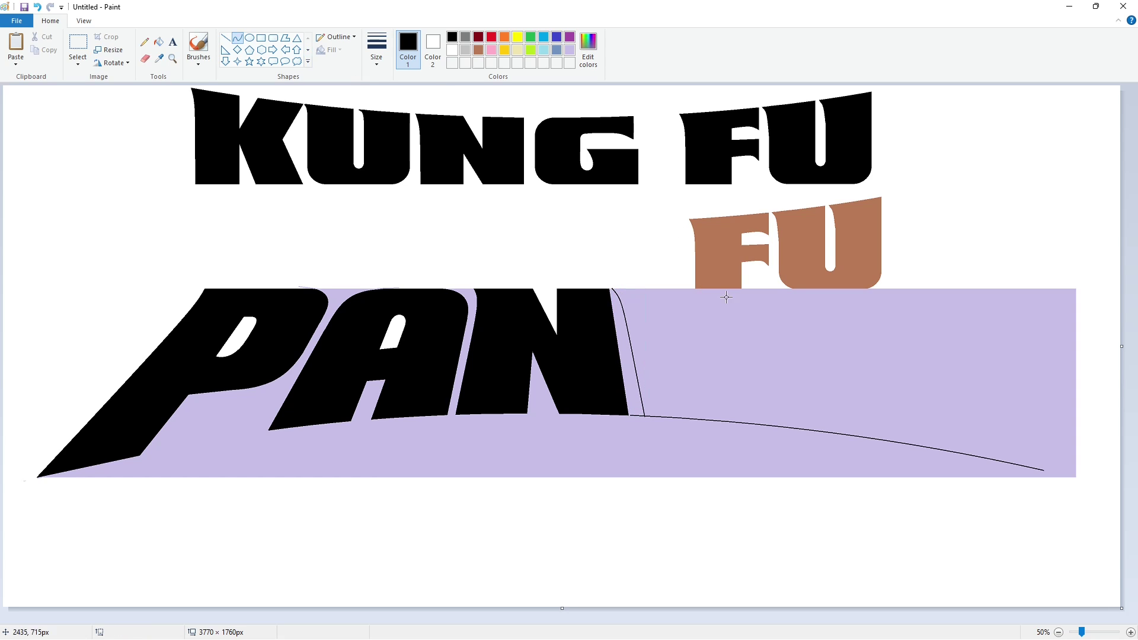
- Draw the D's outer right side in black with rounded upper and lower corners meeting the baseline
mouse_move(710, 288)
left_mouse_down()
mouse_move(759, 323)
mouse_move(745, 293)
mouse_move(803, 382)
mouse_move(775, 426)
mouse_move(803, 408)
mouse_move(807, 416)
left_mouse_up()
left_click(747, 294)
left_click(225, 37)
left_click(237, 37)
left_click(226, 39)
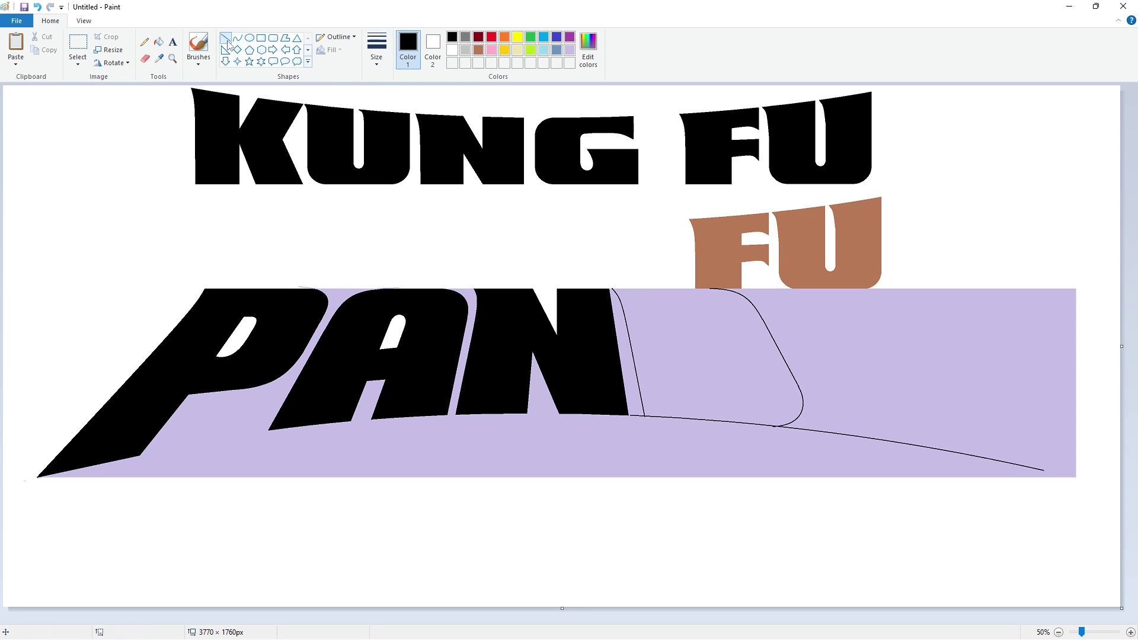
- Outline the D's slanted counter in black with a straight left side and a curved right side
left_click_drag(679, 306, 709, 408)
left_click(237, 38)
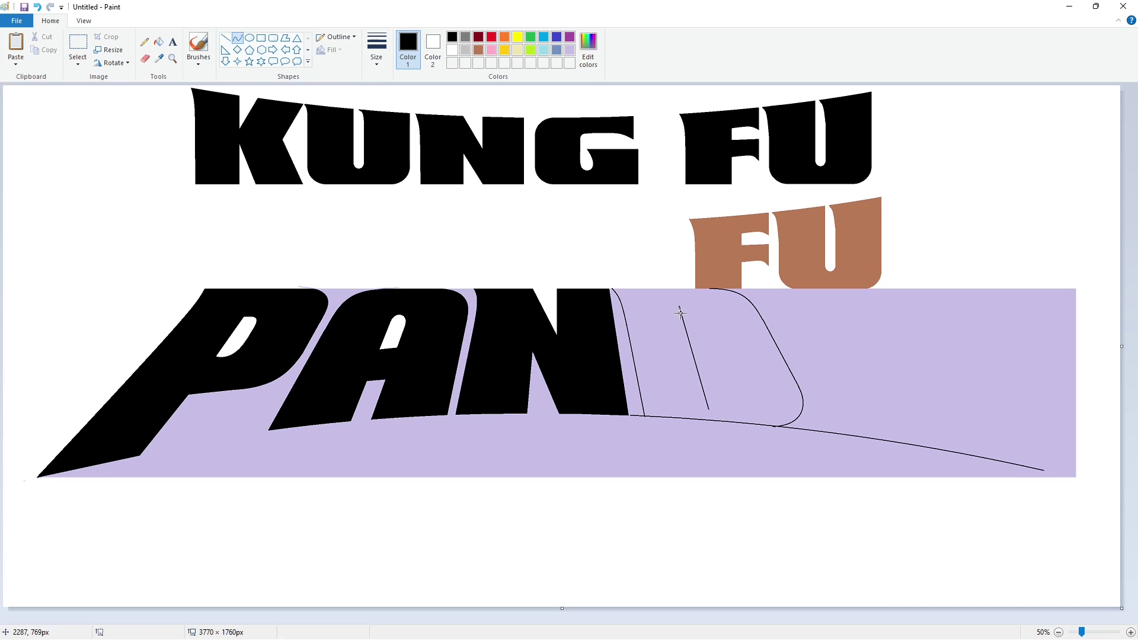
mouse_move(681, 313)
left_mouse_down()
mouse_move(707, 331)
mouse_move(701, 311)
mouse_move(722, 371)
mouse_move(702, 384)
mouse_move(726, 384)
left_mouse_up()
left_click(226, 37)
left_click(237, 38)
left_click(727, 388)
- Fill the D's body black and the brown F above it white
scroll(934, 567, "up", 1)
scroll(563, 581, "right", 10)
left_click(158, 41)
left_click(636, 302)
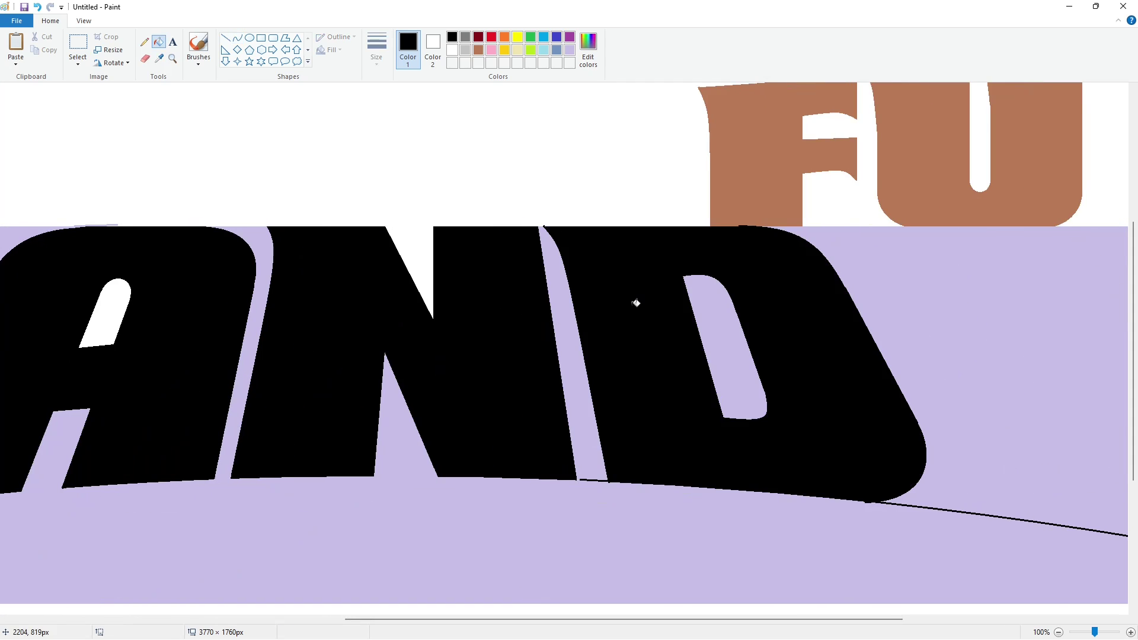
left_click(450, 50)
left_click(770, 163)
- Trim the stray black edge along the D's top with a thick white line
left_click(227, 39)
left_click(570, 50)
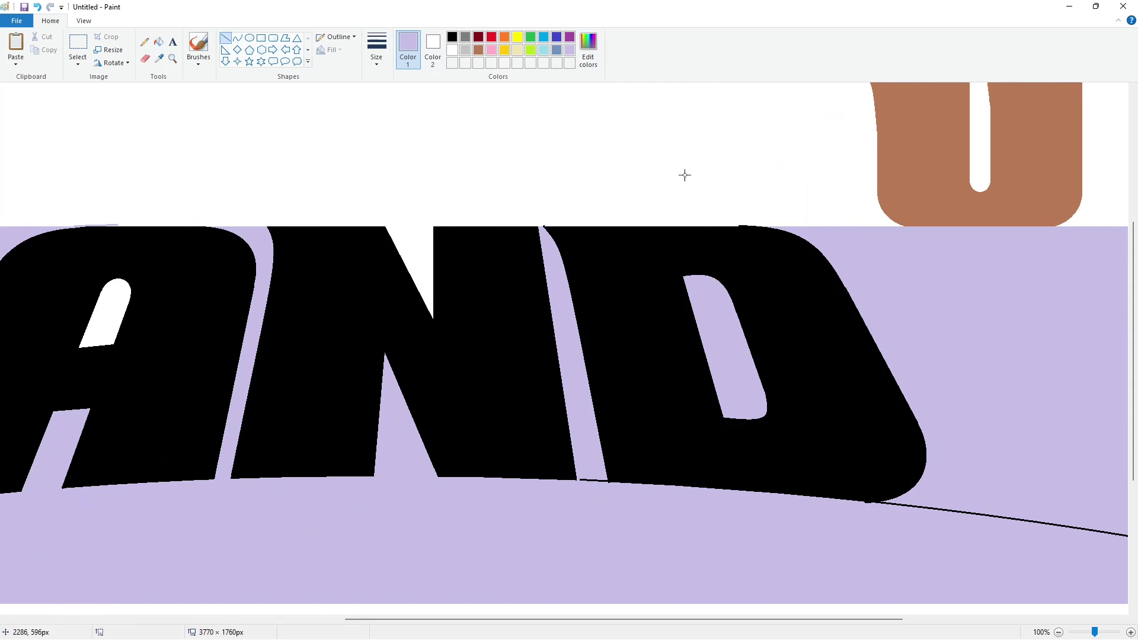
left_click(369, 58)
left_click(396, 131)
left_click_drag(542, 225, 754, 224)
left_click(452, 50)
- Trim the baseline at both of the D's lower corners with lavender and fill the leftover piece beside the N lavender
left_click(570, 49)
mouse_move(584, 481)
left_mouse_down()
mouse_move(608, 500)
mouse_move(614, 483)
left_mouse_up()
left_click(655, 500)
mouse_move(887, 504)
left_mouse_down()
mouse_move(850, 507)
mouse_move(885, 505)
left_mouse_up()
key("ctrl+z")
left_click(907, 517)
left_click(454, 38)
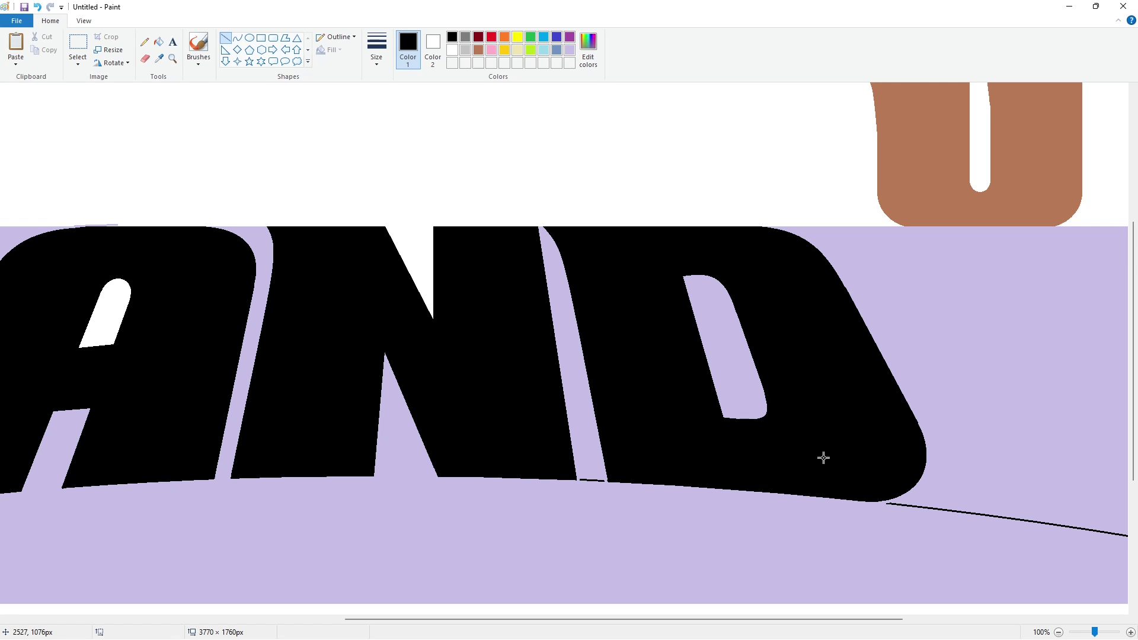
left_click(158, 42)
left_click(570, 50)
left_click(593, 479)
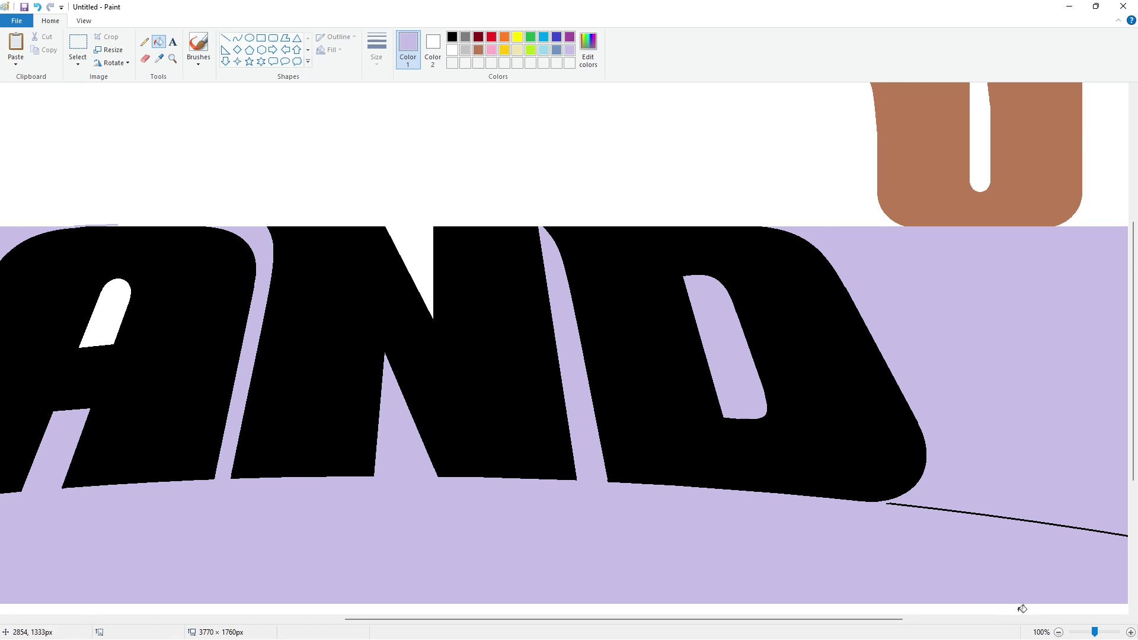
- Draw the final A's left edge as a straight black line parallel to the D's right side, ending on the baseline
scroll(958, 557, "down", 1, "ctrl")
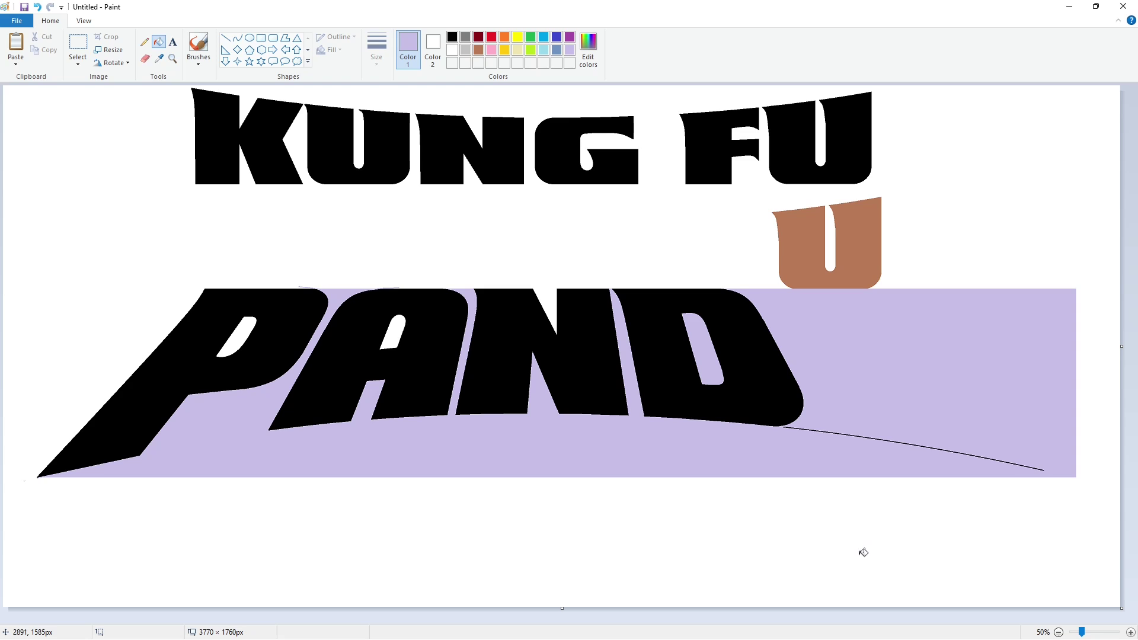
left_click(237, 37)
left_click(451, 37)
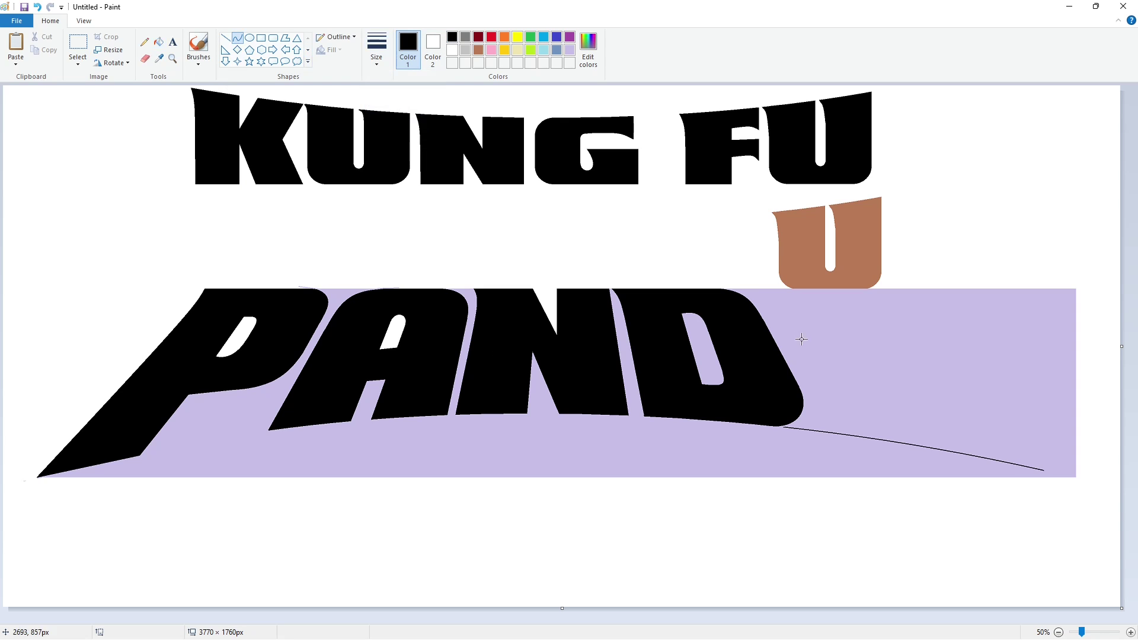
left_click_drag(772, 314, 835, 432)
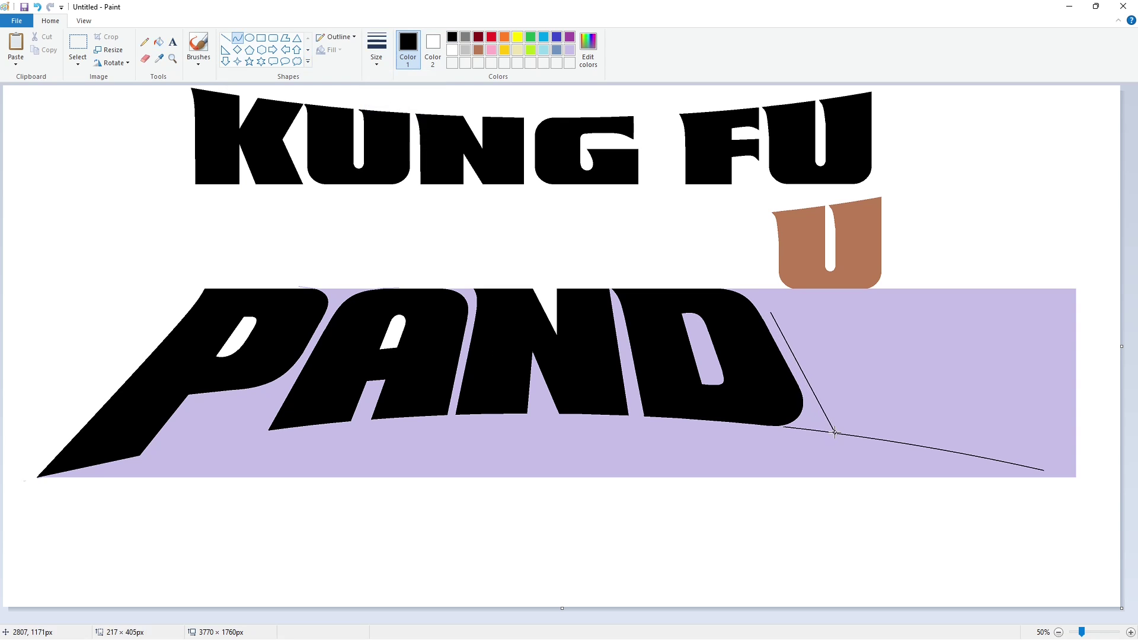
left_click(882, 424)
key("ctrl+z")
key("ctrl+z")
left_click(225, 38)
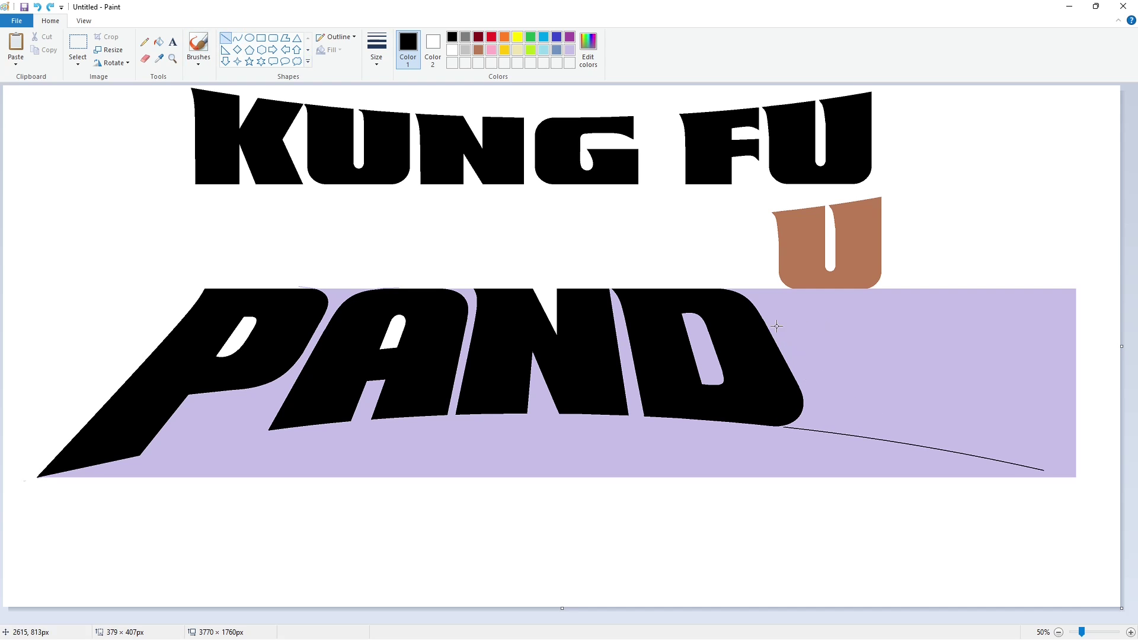
left_click_drag(771, 315, 836, 433)
left_click(865, 441)
key("ctrl+z")
left_click_drag(774, 318, 835, 433)
- Outline the final A in black with curved upper corners and a straight right edge down to the baseline's end
left_click(237, 38)
left_click_drag(773, 319, 784, 295)
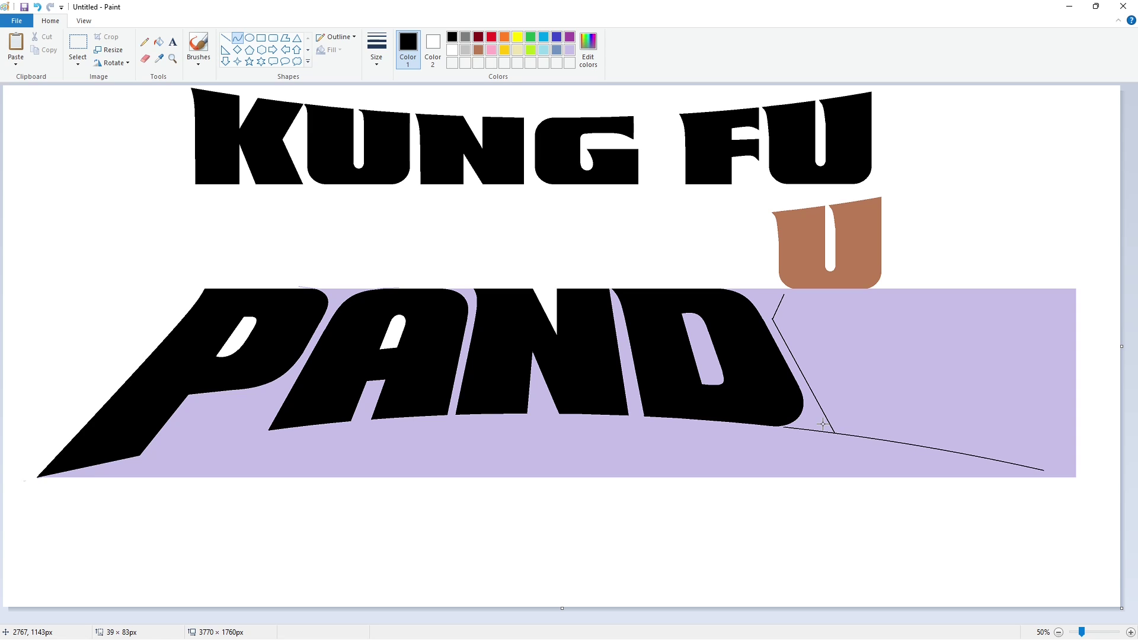
left_click(768, 310)
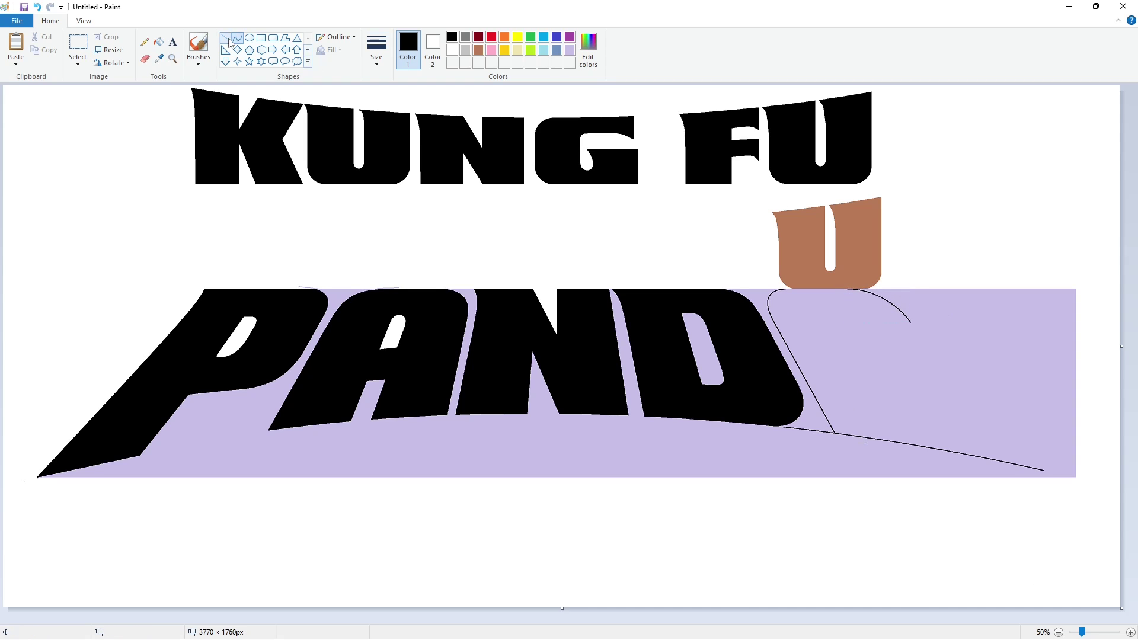
left_click_drag(910, 321, 1043, 470)
key("ctrl+z")
left_click_drag(911, 321, 1043, 470)
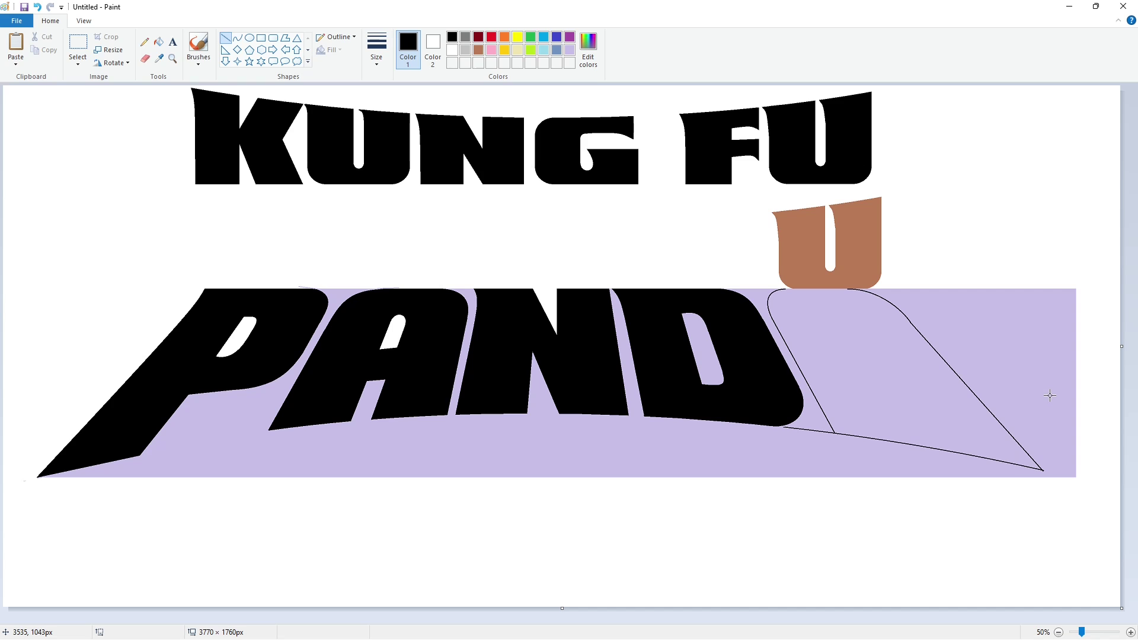
- Draw the final A's slanted round-topped slot in black, with two lines across it for the crossbar
left_click_drag(875, 403, 910, 430)
left_click(237, 38)
left_click_drag(947, 450, 946, 451)
left_click(996, 367)
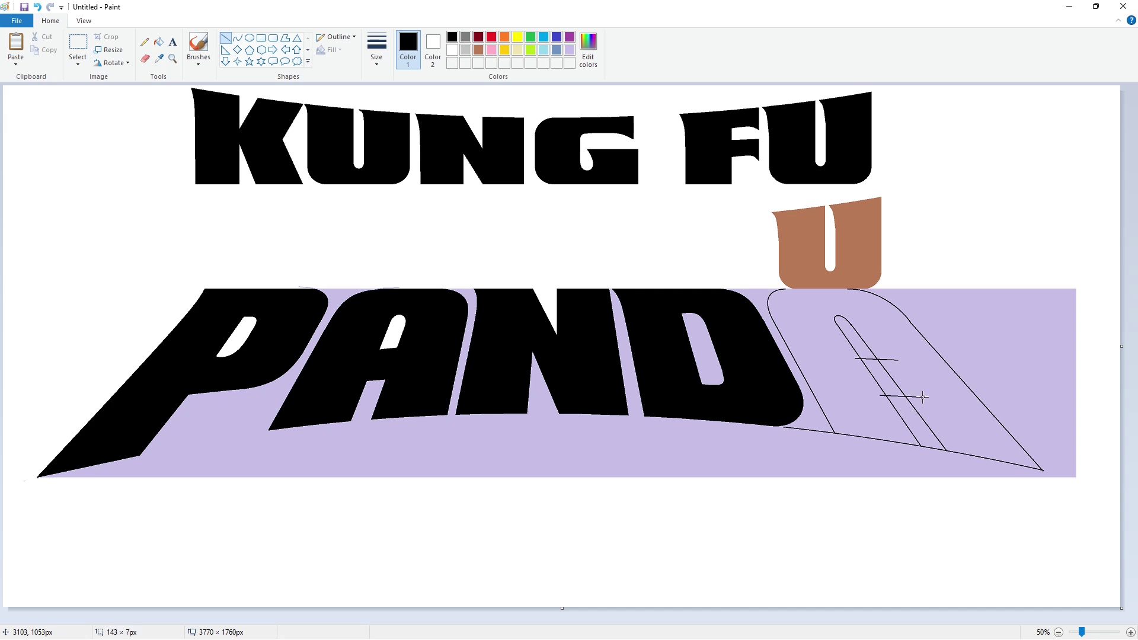
- Fill the final A's body black, and turn the brown U and the lavender background white
left_click(158, 41)
left_click(809, 332)
scroll(996, 536, "up", 2)
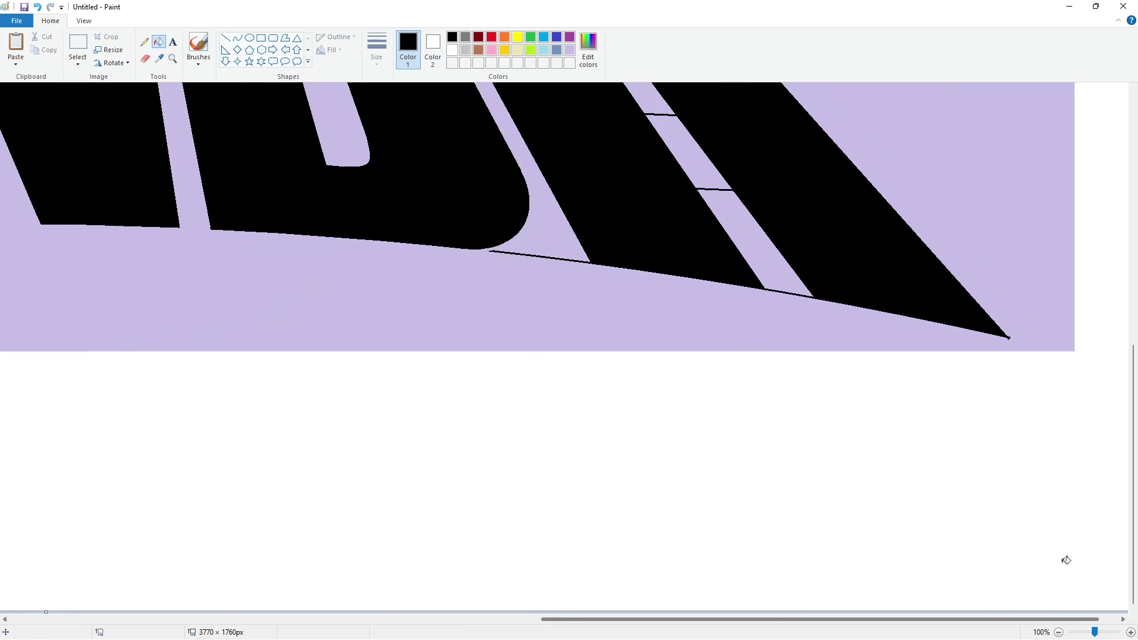
scroll(1025, 535, "up", 4)
left_click(452, 50)
left_click(619, 208)
left_click(833, 341)
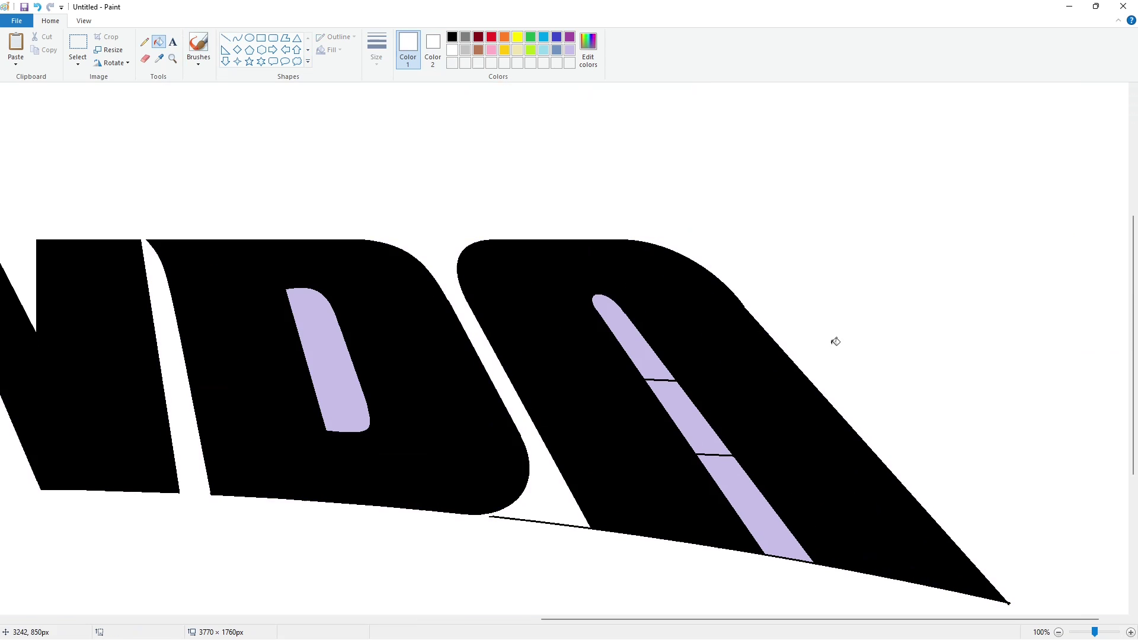
- Fill the final A's counter and lower slot white and its crossbar black
left_click(688, 415)
left_click(643, 359)
left_click(725, 478)
left_click(452, 37)
left_click(676, 406)
- Remove the leftover baseline beside and across the final A's feet with white, and fill the D's counter white
left_click(226, 38)
left_click(376, 50)
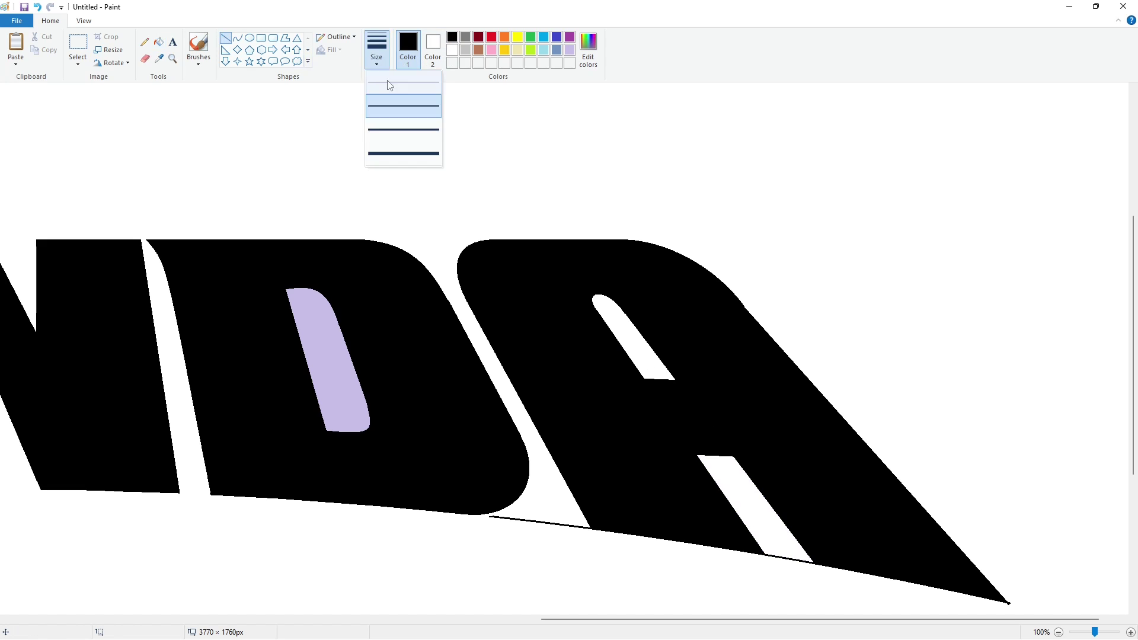
left_click(400, 153)
left_click(452, 50)
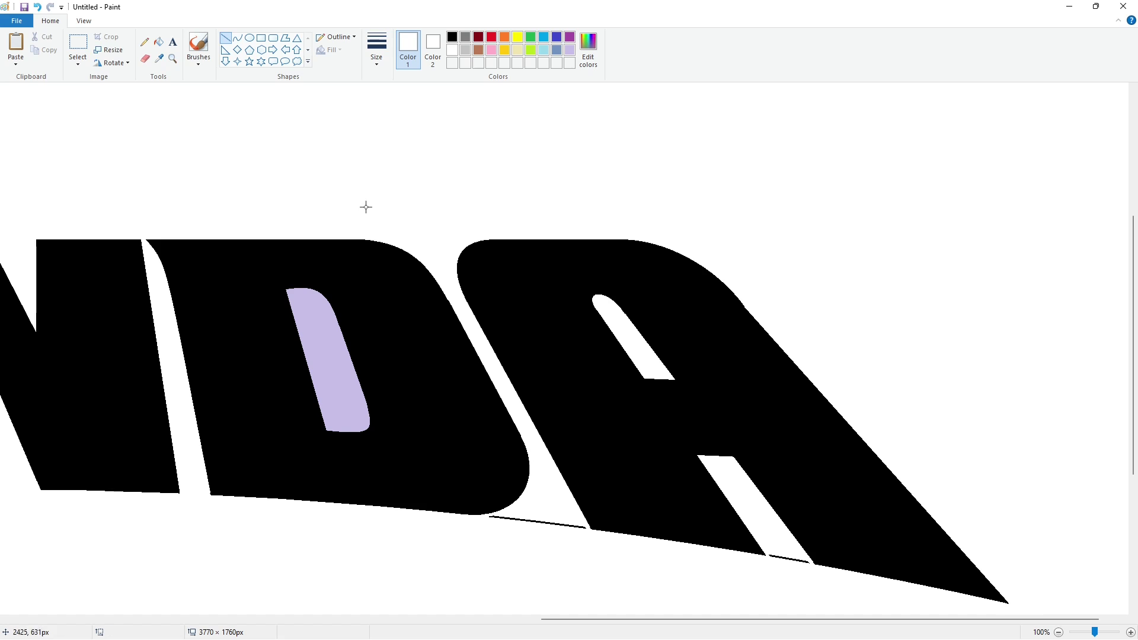
left_click(159, 42)
left_click(324, 358)
- Smooth the final A's upper-right shoulder with black and white lines
left_click(225, 38)
left_click(452, 37)
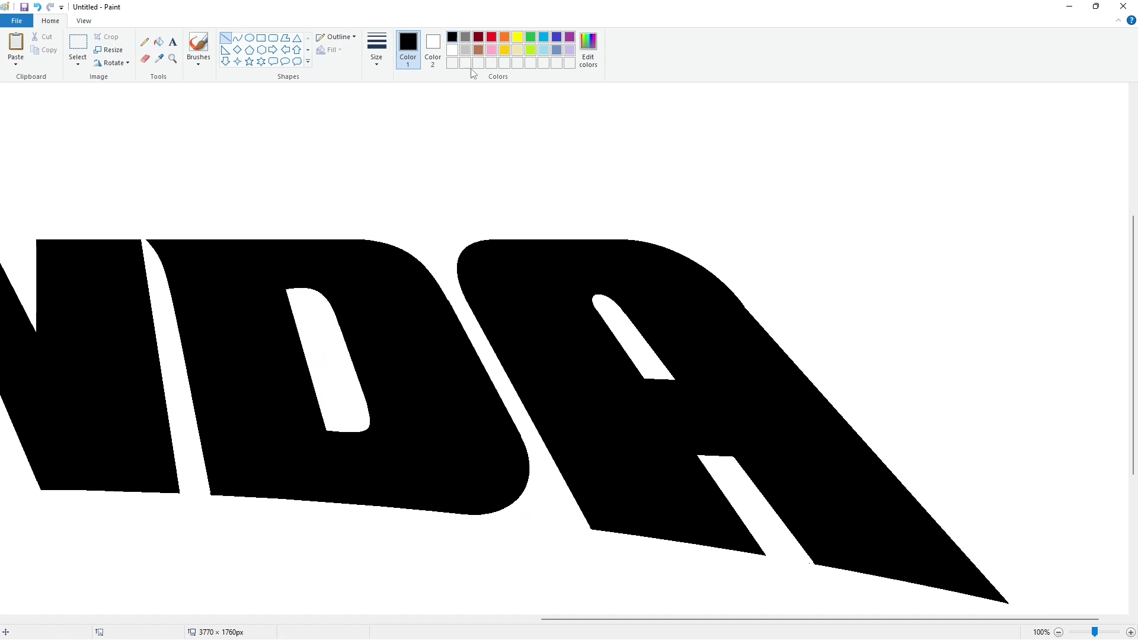
left_click(376, 50)
left_click(403, 125)
left_click(452, 50)
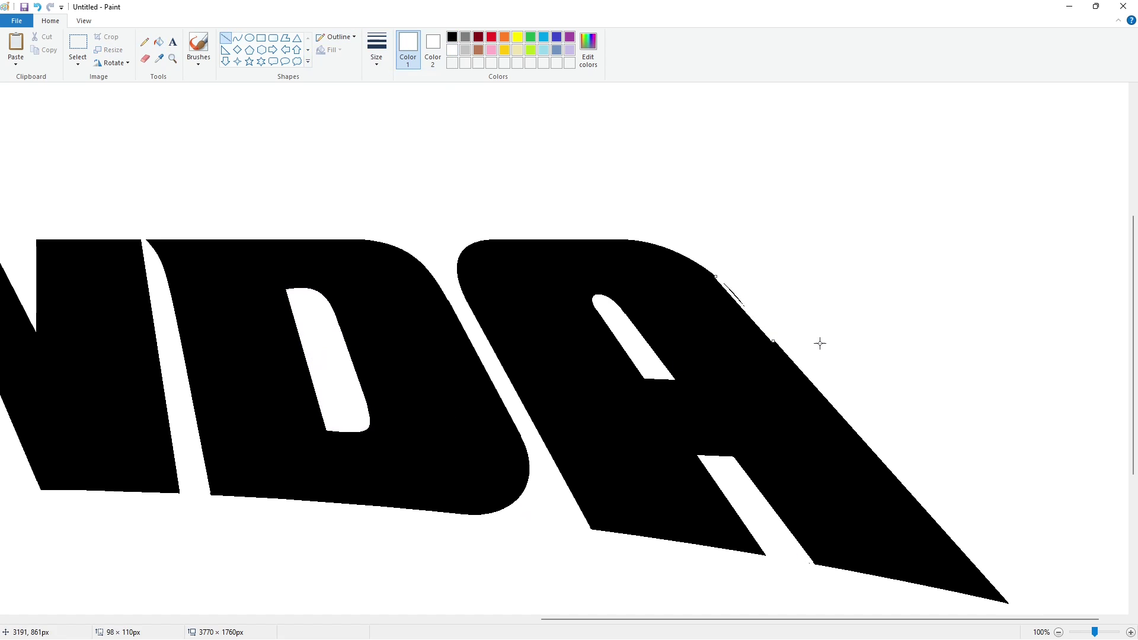
scroll(846, 333, "up", 4)
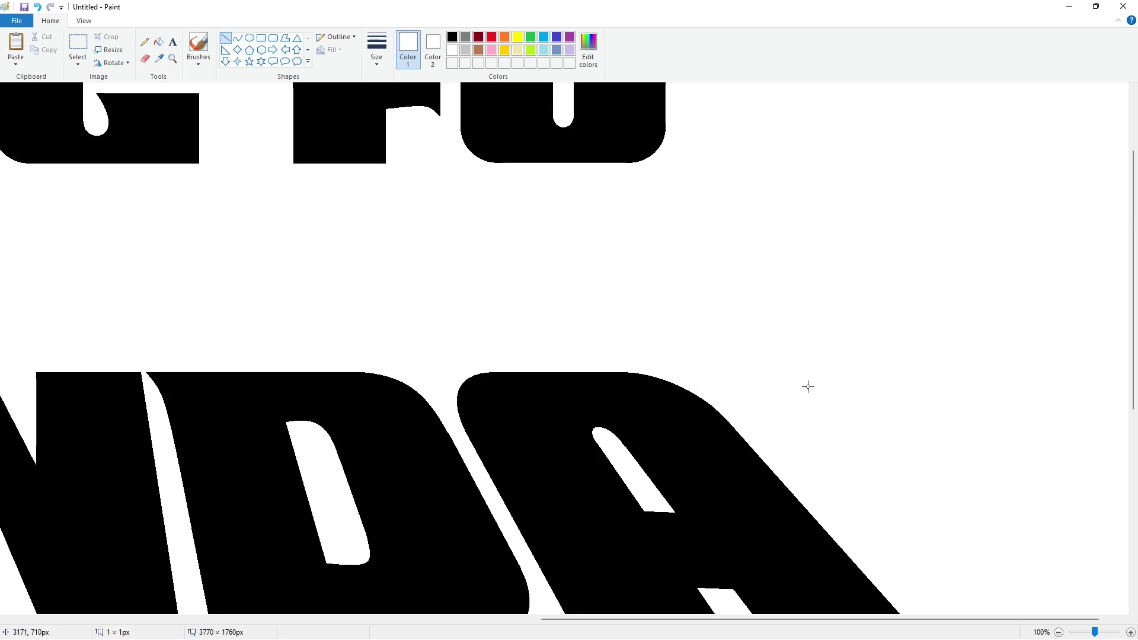
scroll(807, 387, "down", 4)
- Copy the whole PANDA word and widen the canvas to 7260 px
scroll(851, 492, "down", 1, "ctrl")
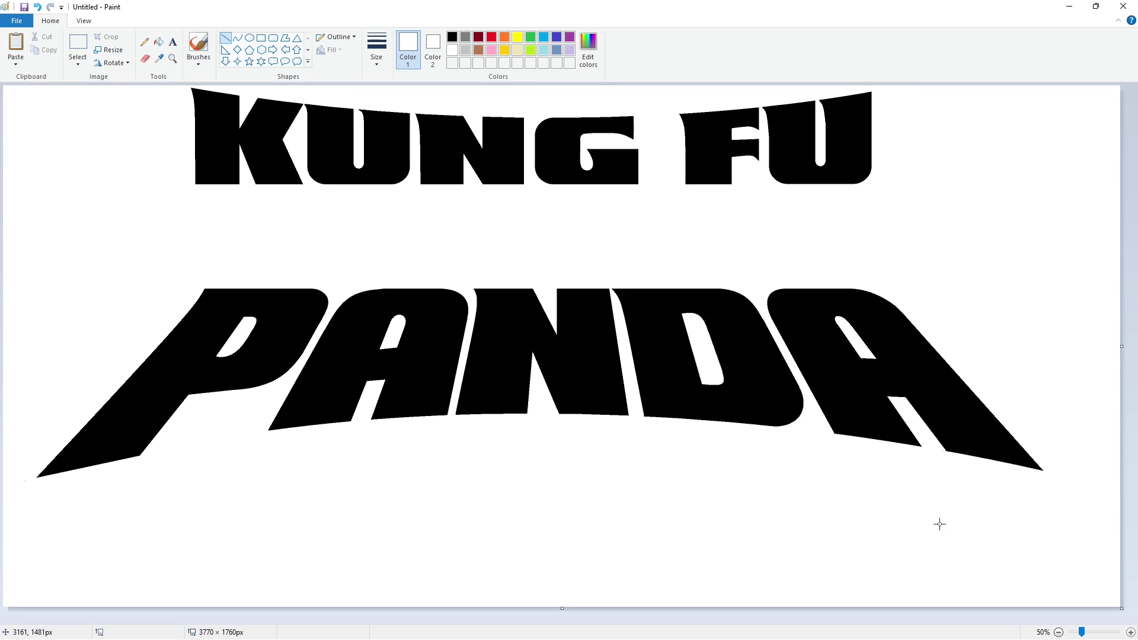
left_click(77, 45)
left_click_drag(1082, 569, 1083, 569)
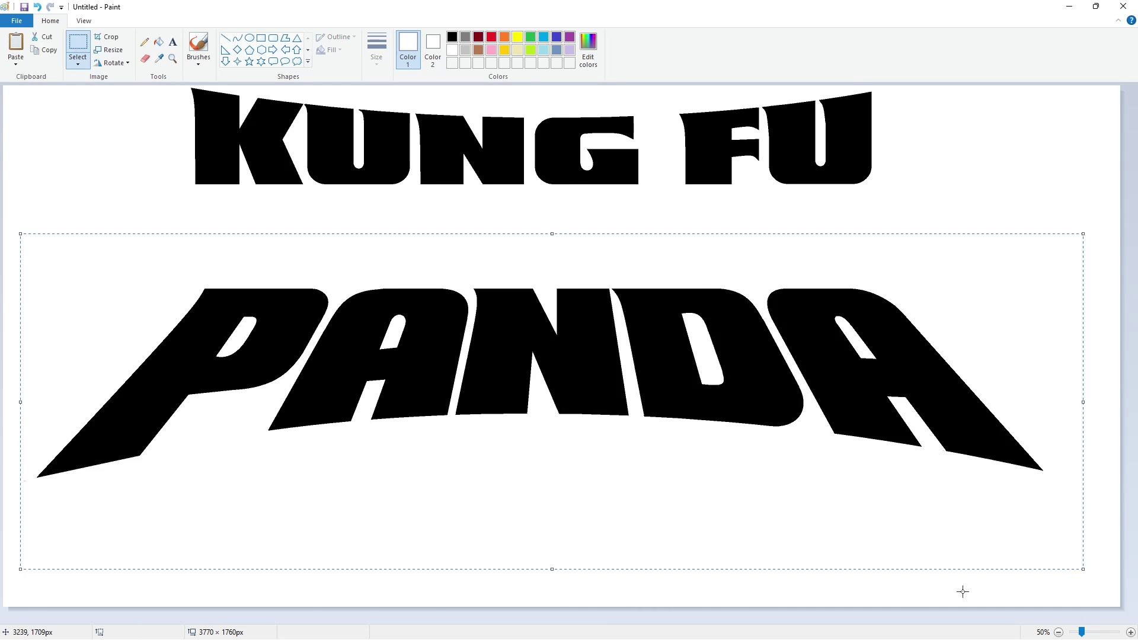
left_click(962, 592)
left_click(1130, 632)
scroll(823, 348, "down", 1, "ctrl")
scroll(546, 240, "down", 1, "ctrl")
left_click_drag(561, 216, 1078, 511)
scroll(544, 623, "up", 1, "ctrl")
- Paste the PANDA copy into the blank canvas area beside the original word
left_click_drag(540, 621, 1072, 621)
key("ctrl+v")
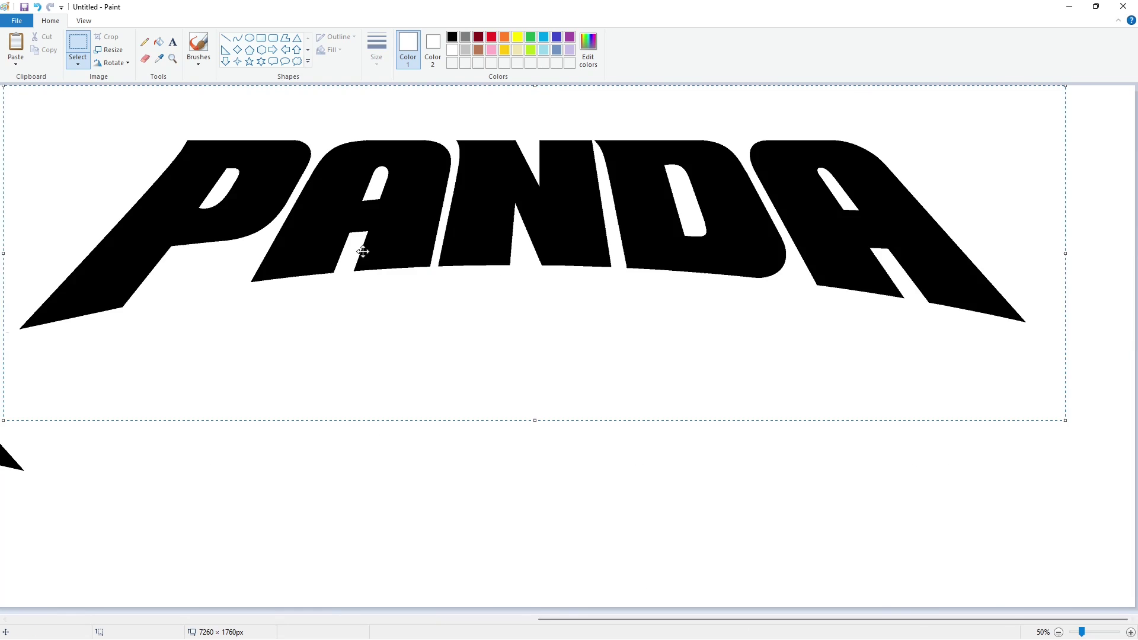
left_click_drag(409, 226, 503, 337)
left_click(516, 568)
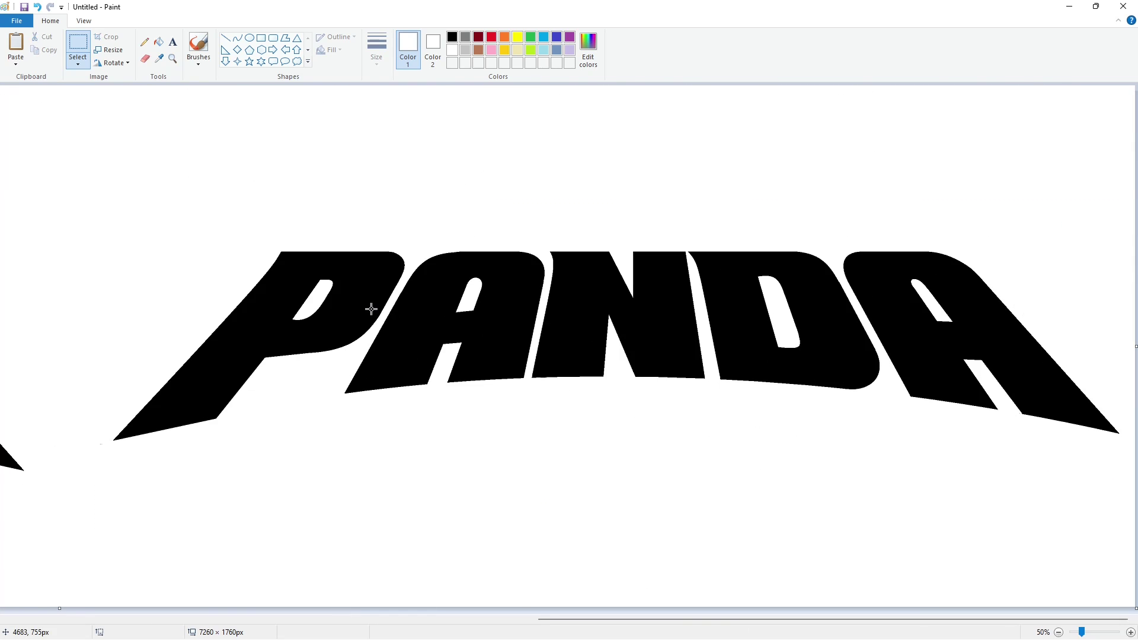
- Duplicate the P below the PANDA copy, clear the stray A piece, and color the isolated letter purple for copying
left_click_drag(51, 176, 417, 469)
left_click_drag(257, 327, 481, 480, "ctrl")
left_click(158, 41)
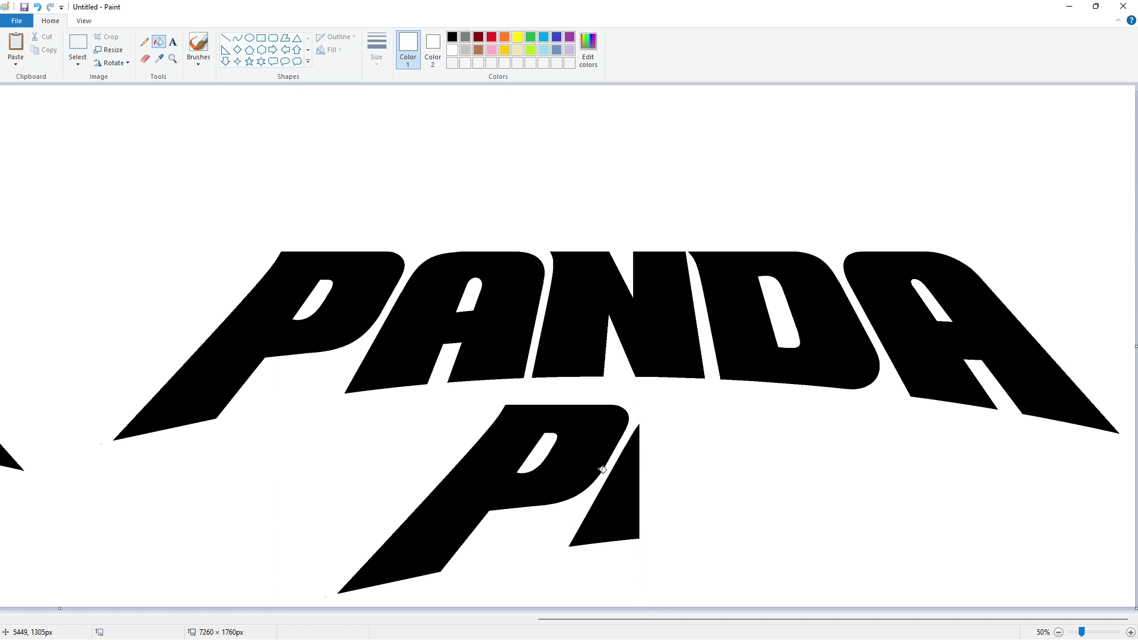
left_click(605, 486)
left_click(594, 432)
left_click(77, 43)
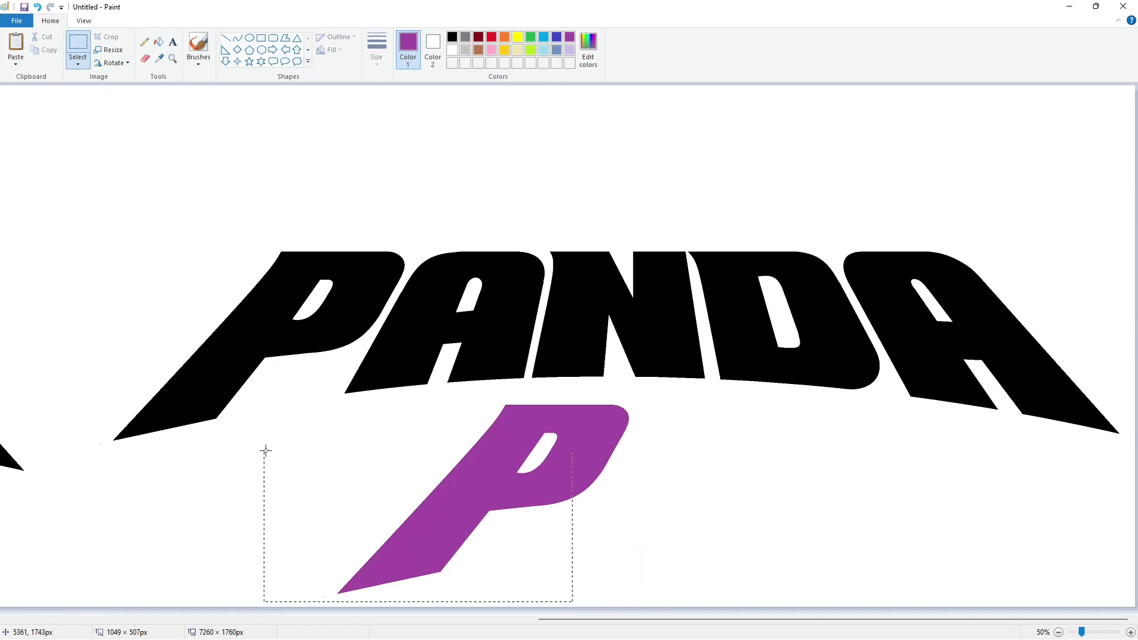
left_click_drag(326, 399, 360, 436)
scroll(300, 444, "left", 15)
key("ctrl+v")
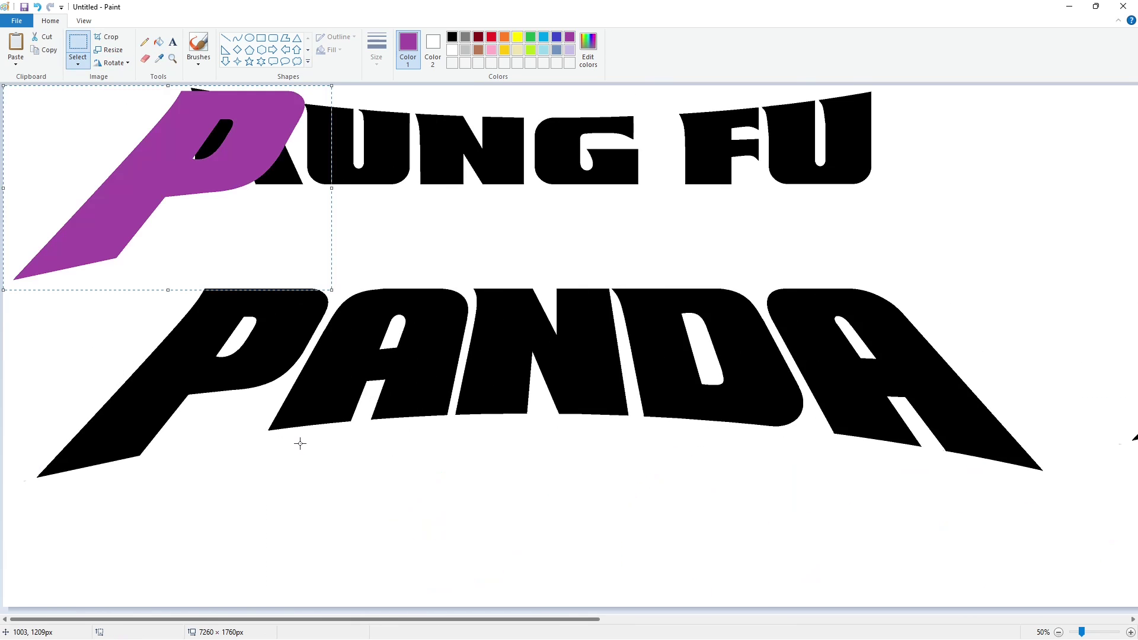
left_click_drag(220, 147, 240, 355)
key("ctrl+z")
- Paste the purple P over the original PANDA's P, offset slightly downward
left_click(158, 42)
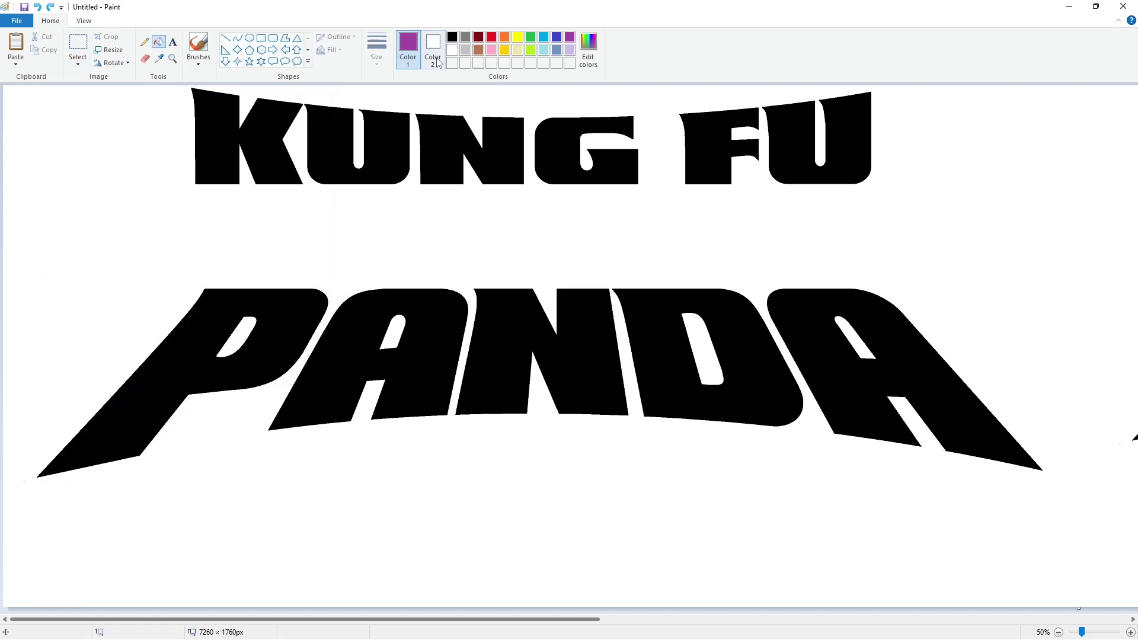
left_click(452, 50)
key("ctrl+v")
left_click_drag(249, 237, 276, 443)
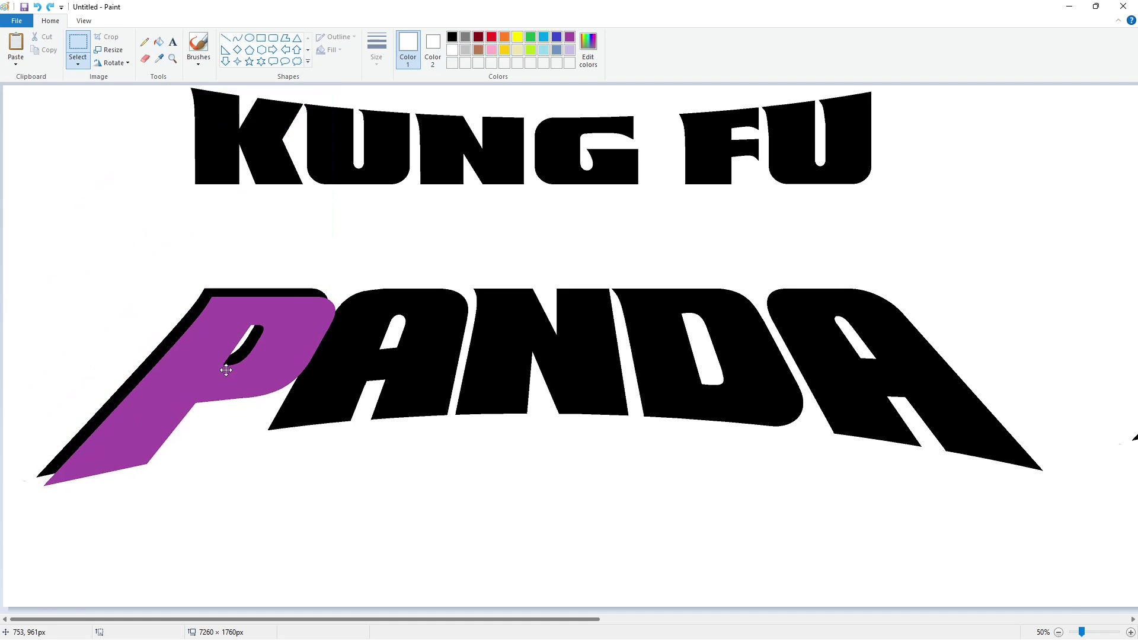
left_click(460, 390)
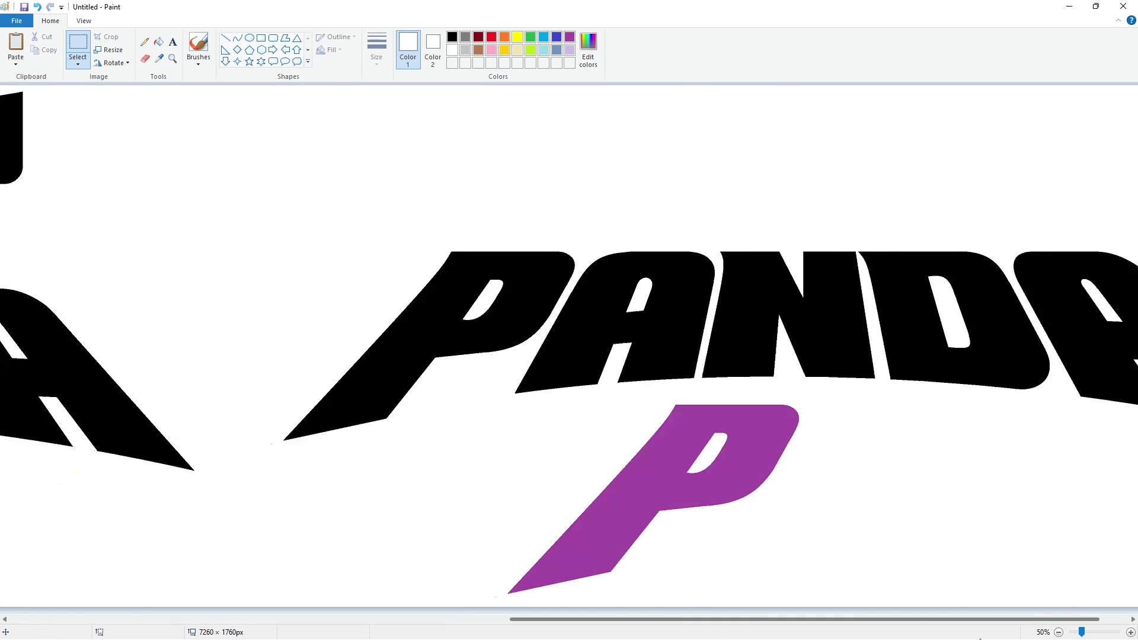
- Fill the spare P below the PANDA copy black and the offset P on the original word lavender
left_click(158, 41)
left_click(452, 36)
left_click(628, 422)
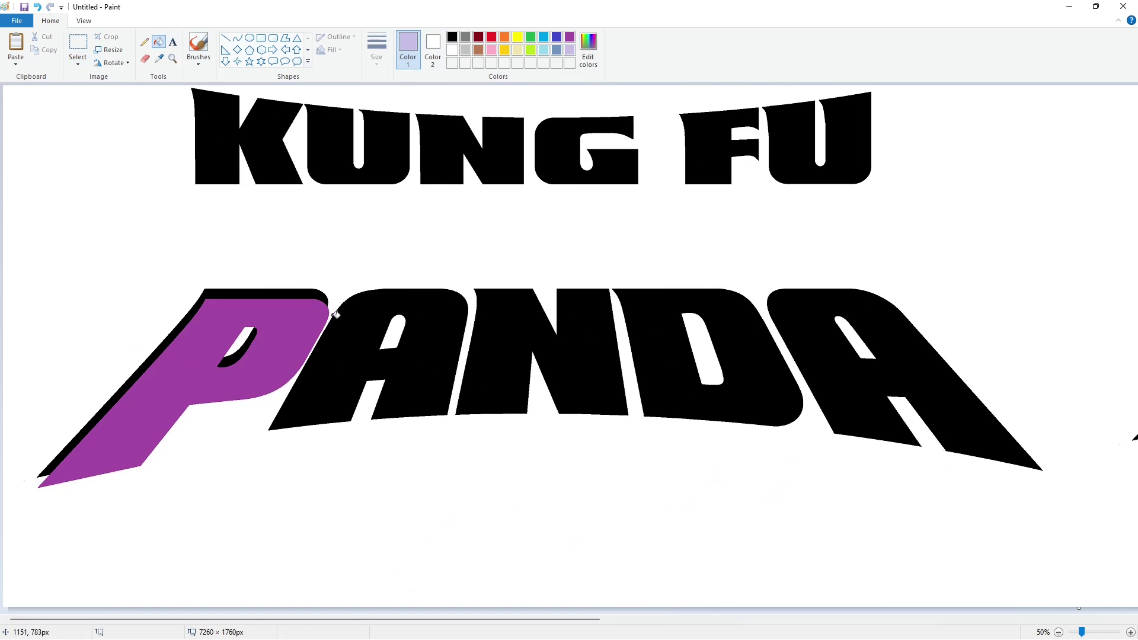
left_click(332, 315)
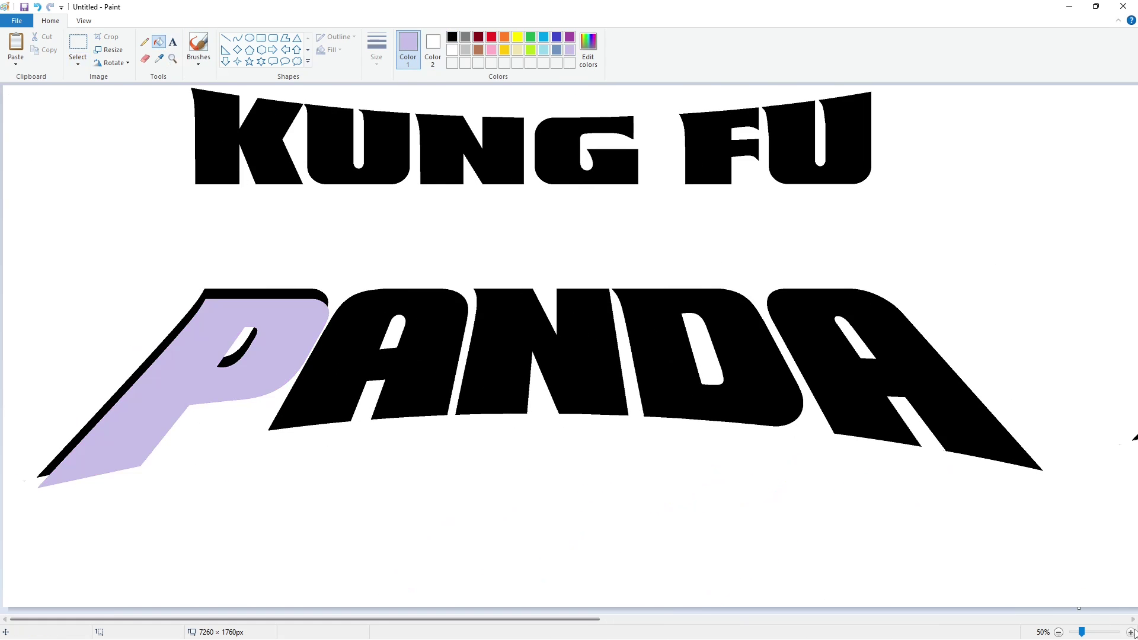
- Paste the purple P at the original P's position above its lavender shadow and fill it black
scroll(585, 470, "up", 1)
key("ctrl+v")
left_click_drag(368, 234, 410, 359)
left_click(852, 520)
scroll(852, 521, "down", 1)
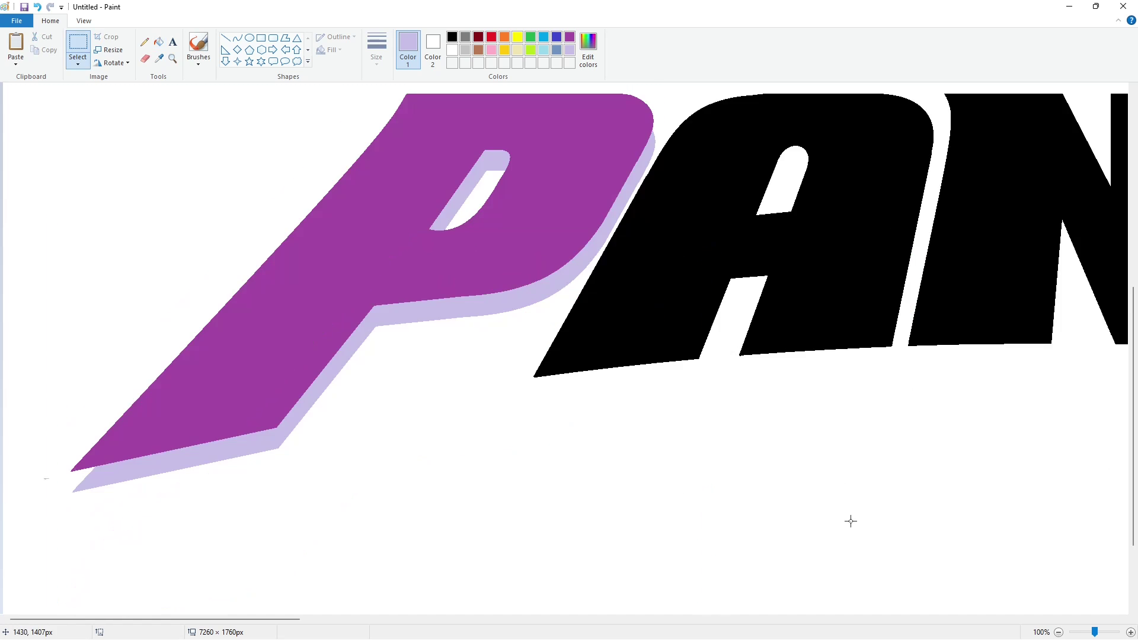
scroll(852, 521, "up", 1)
left_click(159, 42)
left_click(452, 37)
left_click(563, 278)
left_click(1058, 632)
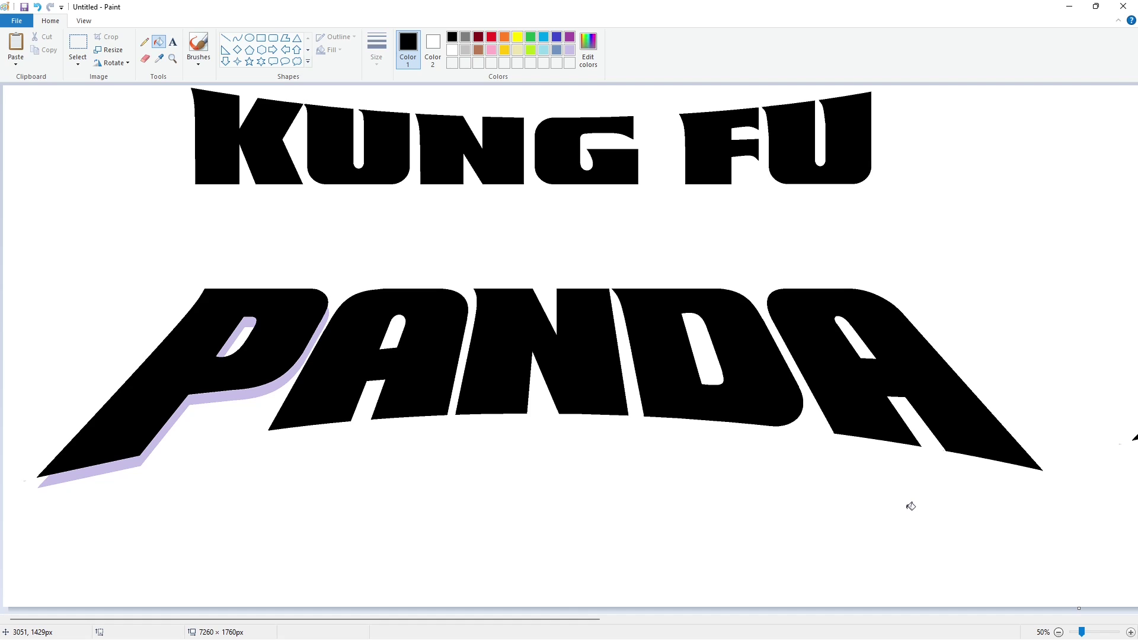
- Erase the P of the PANDA copy and the spare P below it by filling both white
left_click_drag(566, 619, 1097, 620)
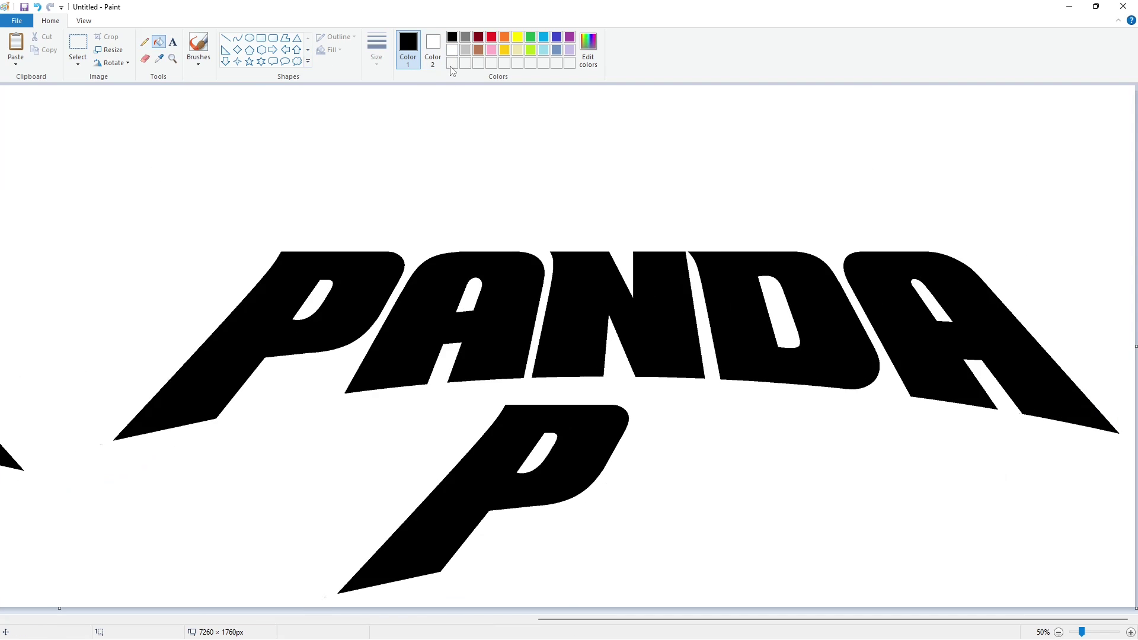
left_click(452, 50)
left_click(373, 284)
left_click(510, 455)
- Duplicate the first A of the PANDA copy into blank space, whiten the stray N piece, and fill the A purple
left_click(78, 45)
left_click_drag(240, 188, 565, 454)
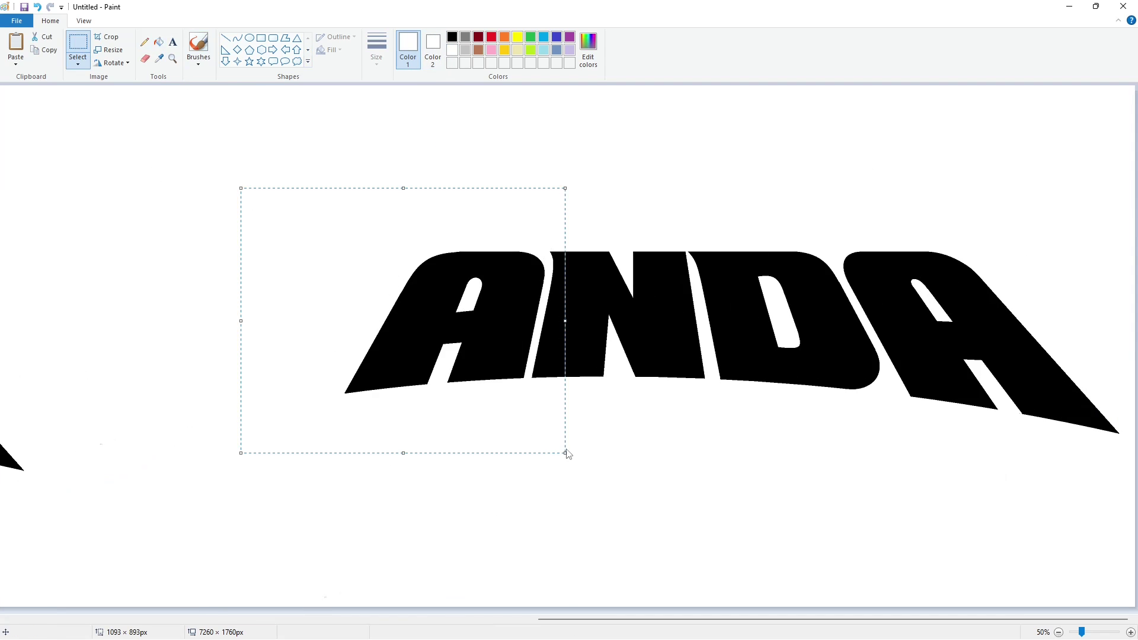
key("ctrl+c")
key("ctrl+v")
left_click_drag(267, 222, 289, 213)
left_click(158, 42)
left_click(338, 202)
left_click(570, 37)
left_click(279, 225)
- Copy the isolated purple A and place it over the original first A, offset slightly downward
left_click(78, 45)
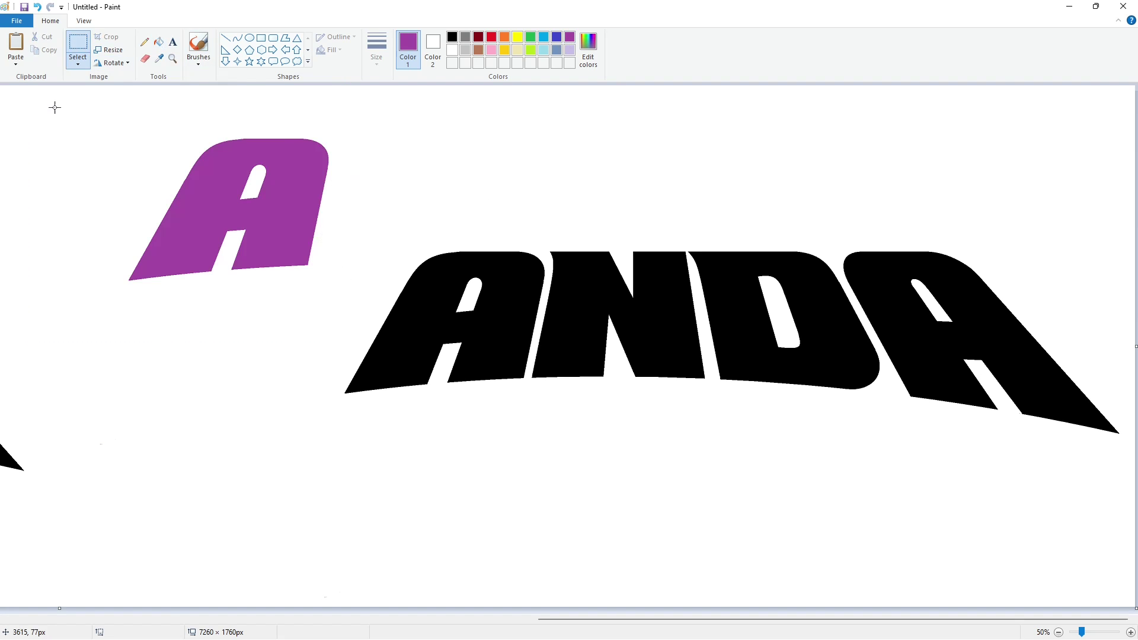
key("ctrl+c")
left_click(637, 427)
left_click_drag(764, 619, 190, 586)
scroll(864, 597, "up", 1)
scroll(864, 597, "down", 2)
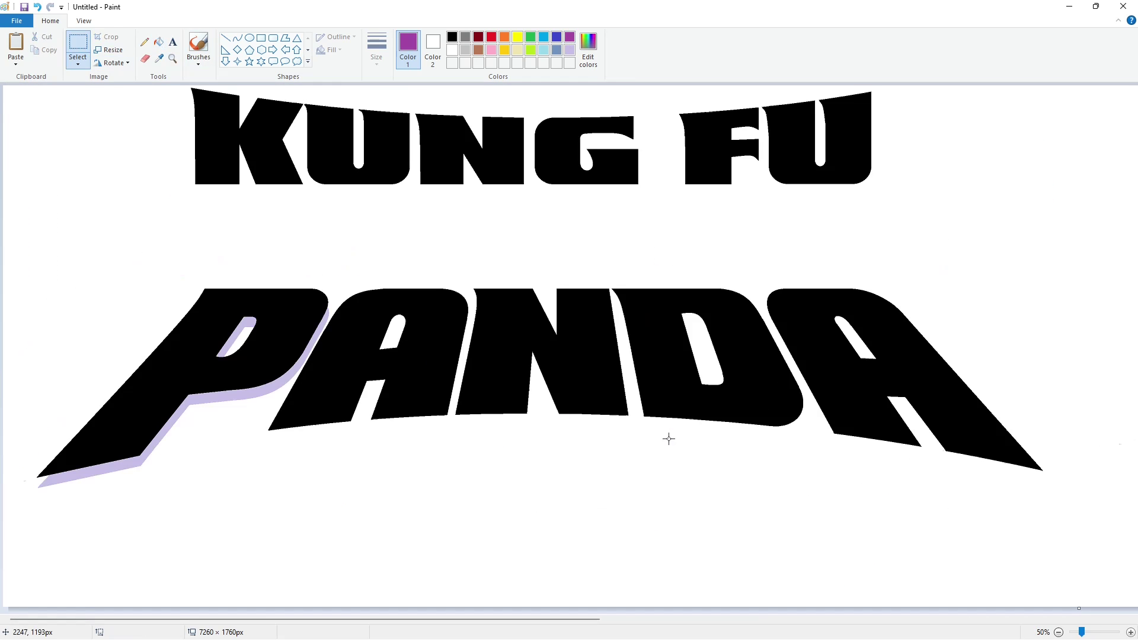
key("ctrl+v")
left_click_drag(194, 202, 380, 365)
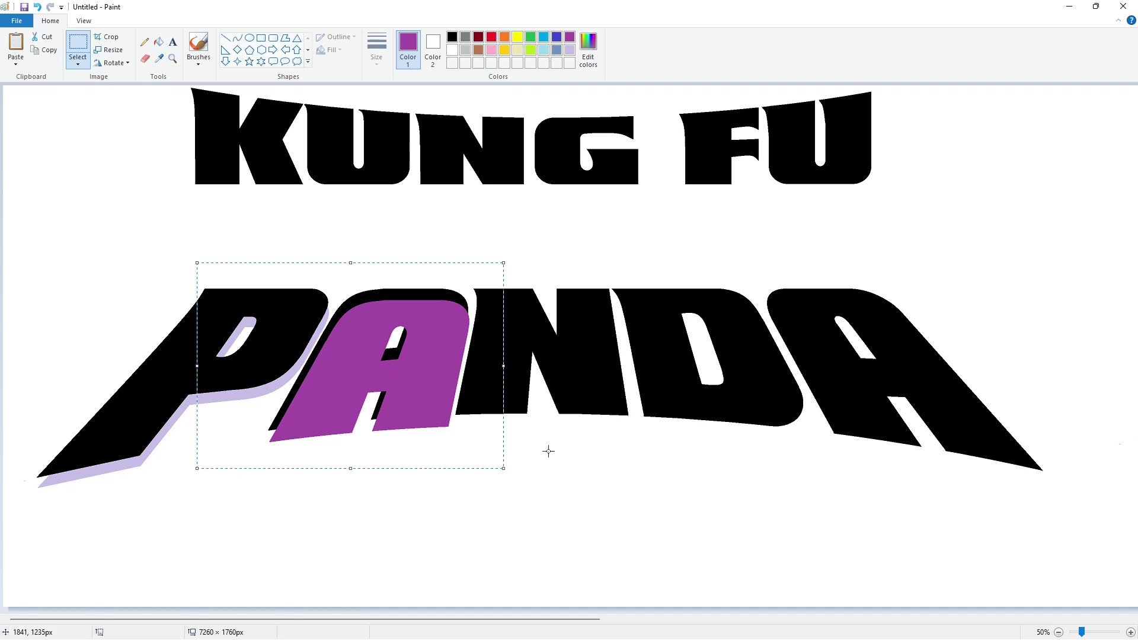
left_click(571, 467)
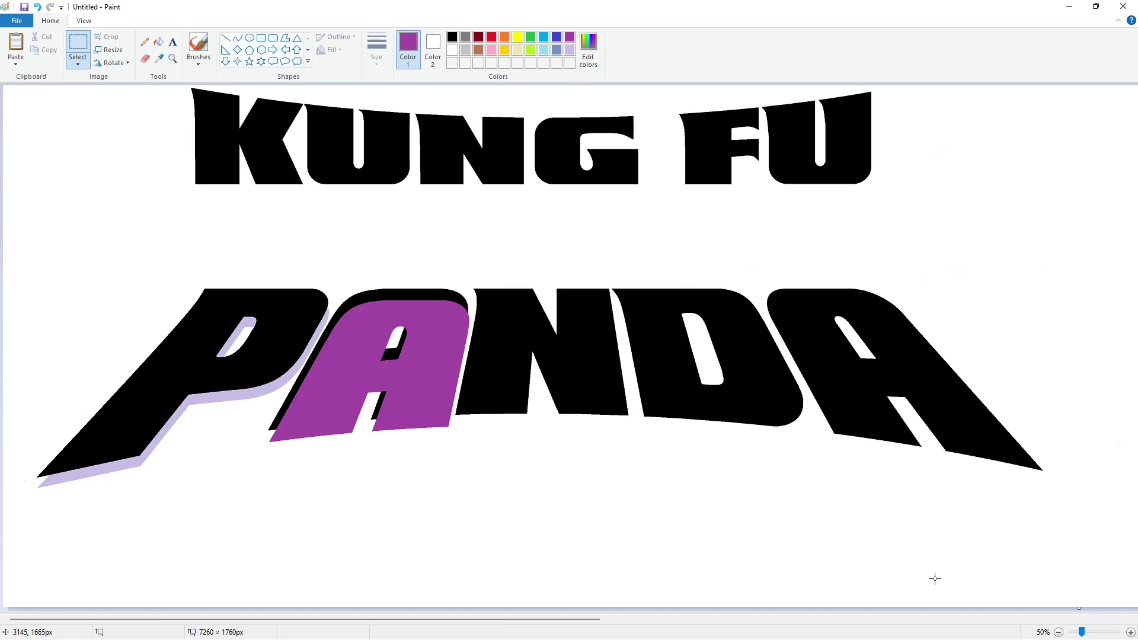
- Fill the offset first A on the original word lavender
left_click_drag(1081, 631, 1094, 632)
left_click_drag(295, 619, 397, 620)
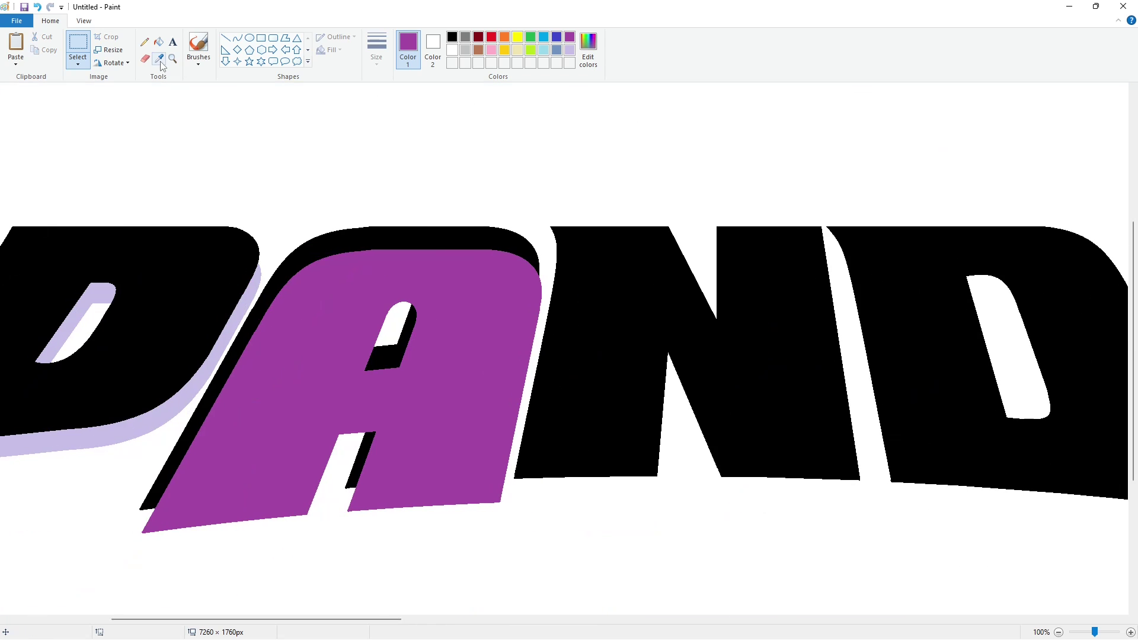
left_click(159, 42)
left_click(570, 49)
left_click(457, 285)
- Paste another purple A, align it with the original first A above its lavender shadow, and fill it black
key("ctrl+v")
left_click_drag(381, 248, 383, 315)
key("Left")
key("Left")
key("Left")
key("Left")
key("Left")
key("Left")
key("Left")
key("Left")
key("Left")
key("Left")
key("Left")
key("Left")
key("Left")
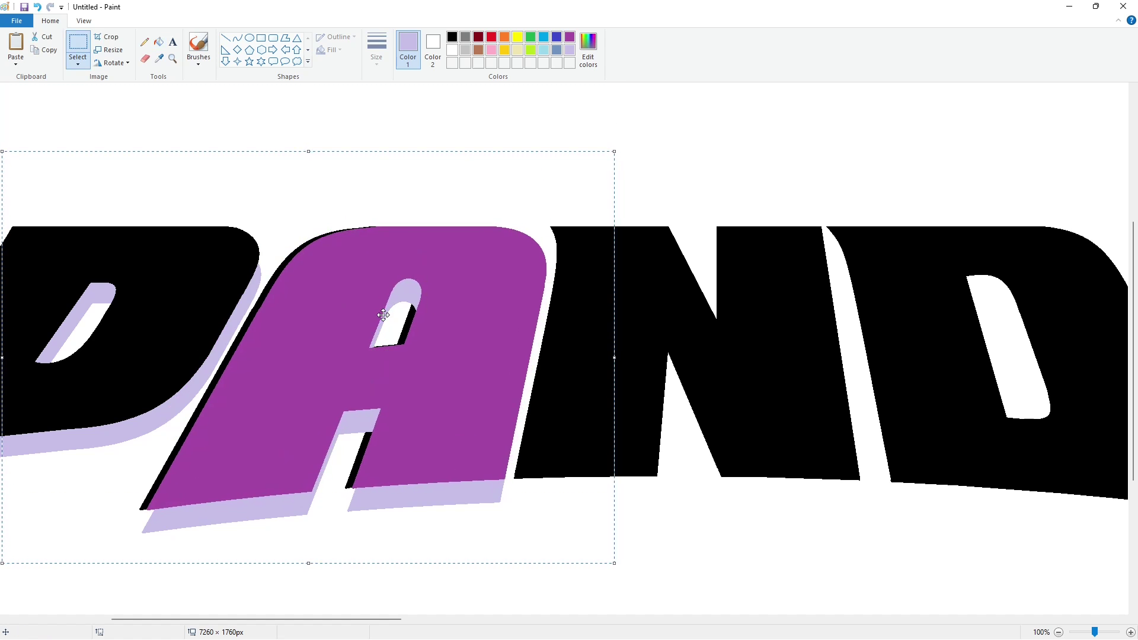
left_click(158, 41)
left_click(453, 37)
left_click(415, 368)
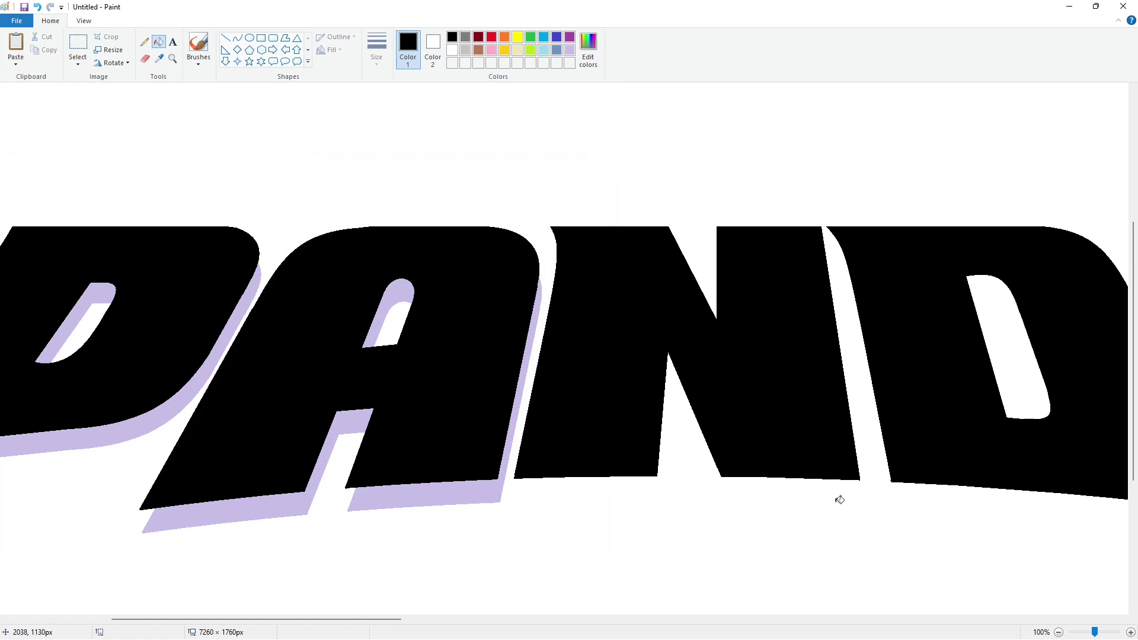
- Erase the spare purple A and the first black A of the PANDA copy by filling both white
scroll(745, 522, "down", 1)
left_click_drag(410, 620, 873, 620)
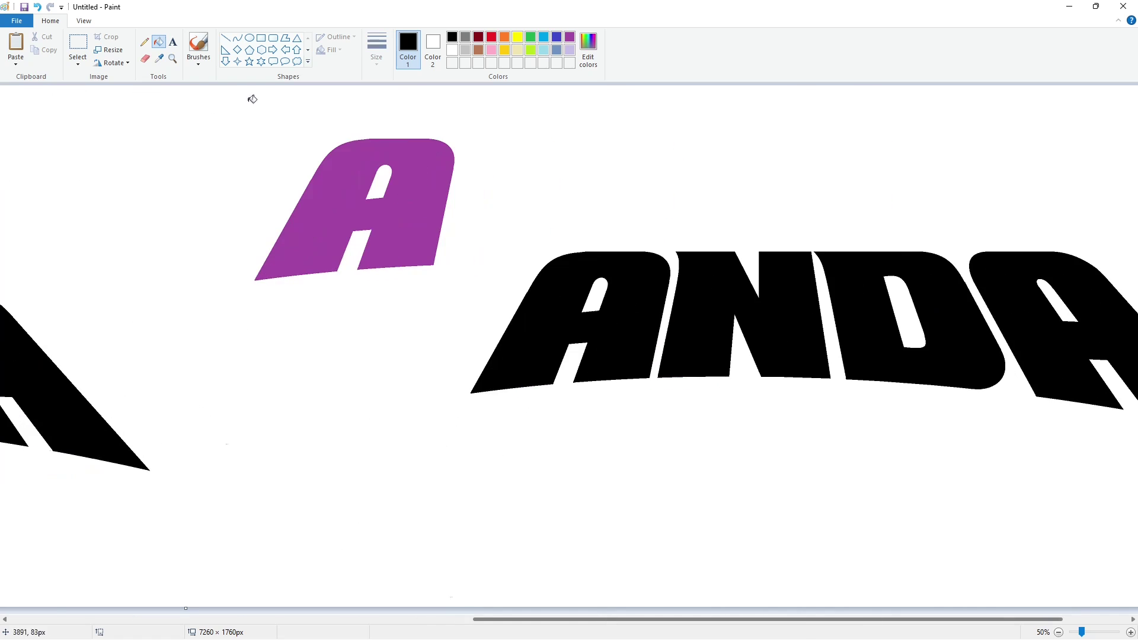
left_click(453, 50)
left_click(422, 184)
left_click(548, 296)
- Duplicate the N of the PANDA copy into blank space without the D fragment and fill it purple
left_click(78, 42)
left_click_drag(838, 446, 841, 438)
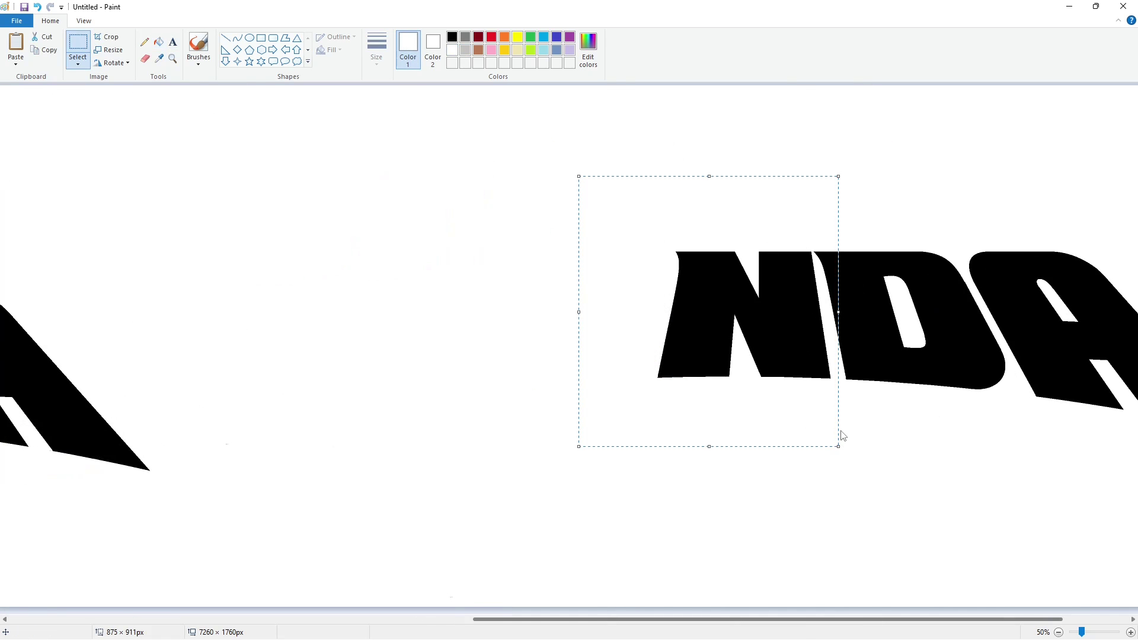
key("ctrl+c")
key("ctrl+v")
left_click_drag(193, 226, 442, 221)
left_click(158, 41)
left_click(570, 36)
left_click(380, 237)
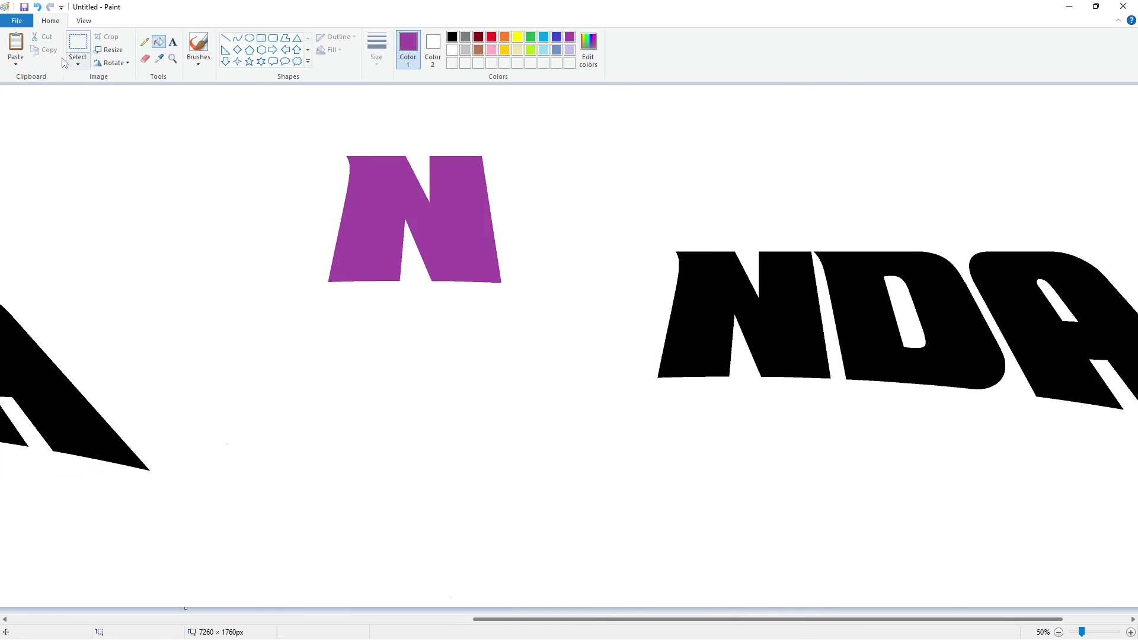
- Copy the isolated purple N and place it over the original N, offset slightly downward
left_click(78, 44)
left_click_drag(205, 108, 544, 365)
key("ctrl+c")
left_click(556, 340)
left_click_drag(731, 620, 268, 620)
key("ctrl+v")
left_click_drag(191, 186, 527, 352)
left_click(746, 457)
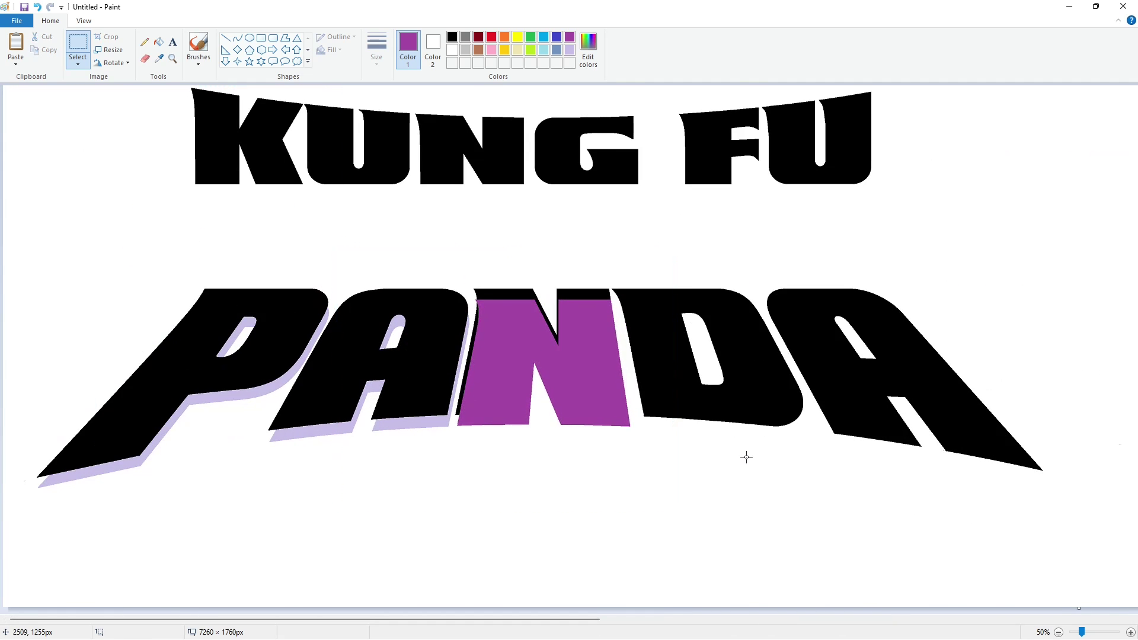
- Fill the offset N on the original word lavender
left_click(1130, 633)
left_click_drag(284, 620, 426, 619)
left_click(158, 42)
left_click(569, 50)
left_click(615, 297)
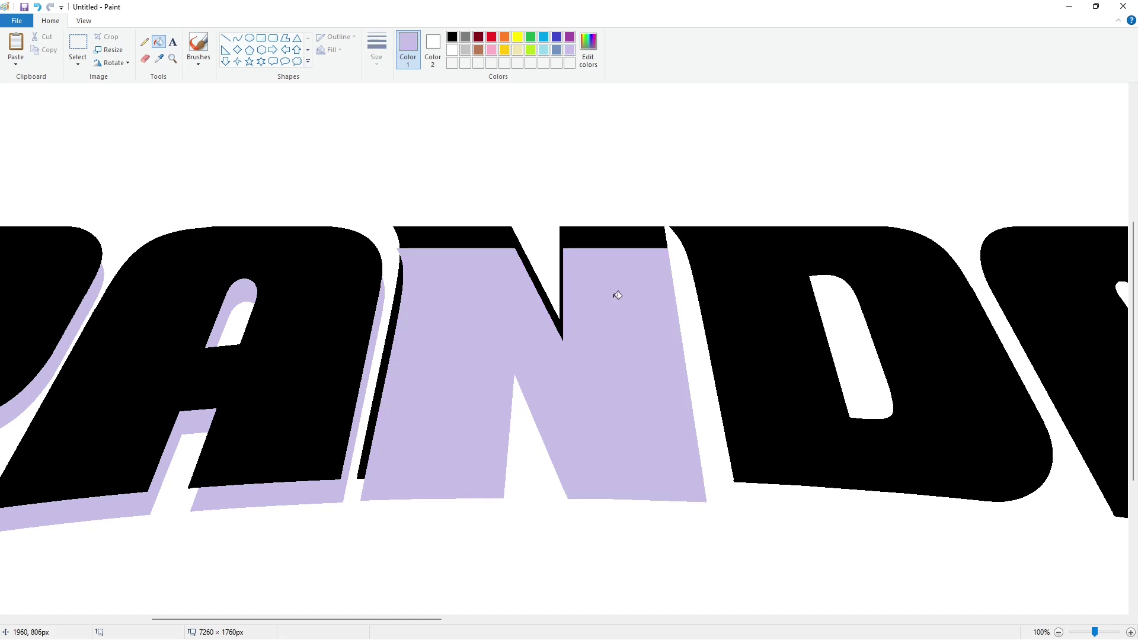
- Paste the purple N at the original N's position above its lavender shadow and fill it black
key("ctrl+v")
left_click_drag(362, 199, 468, 244)
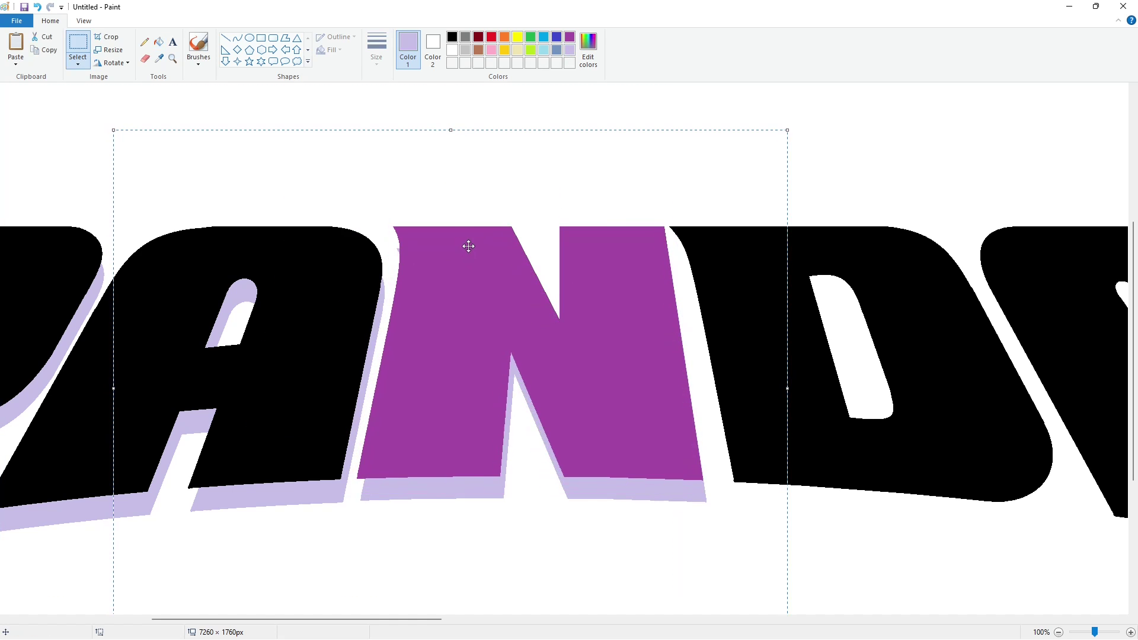
left_click(158, 45)
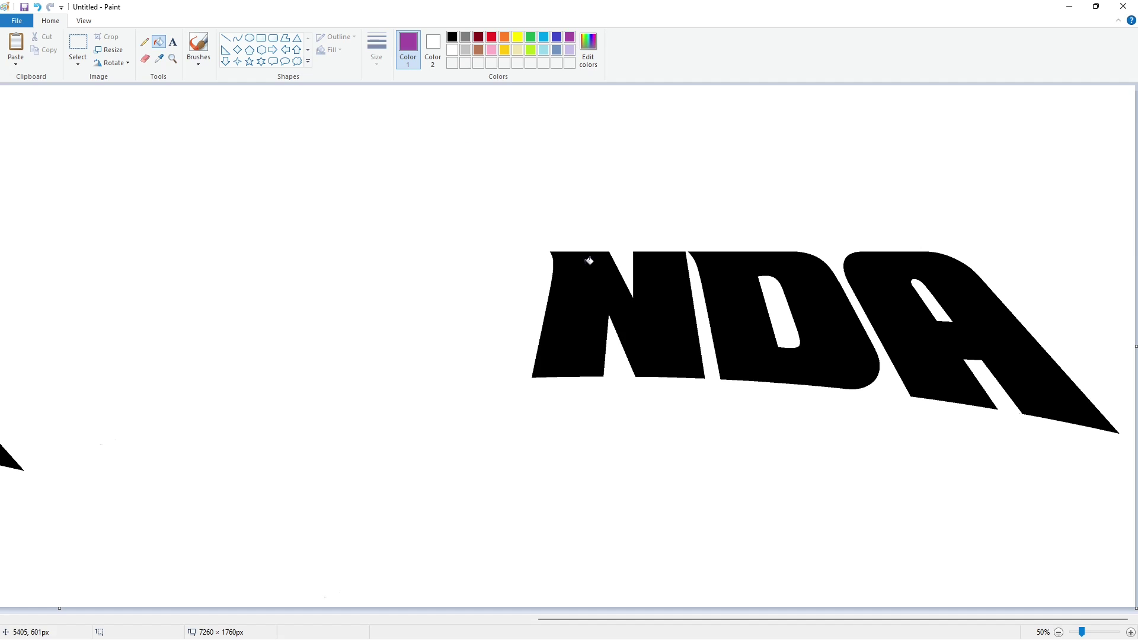
left_click(586, 264)
left_click(78, 45)
left_click_drag(475, 198, 735, 429)
key("ctrl+c")
key("ctrl+v")
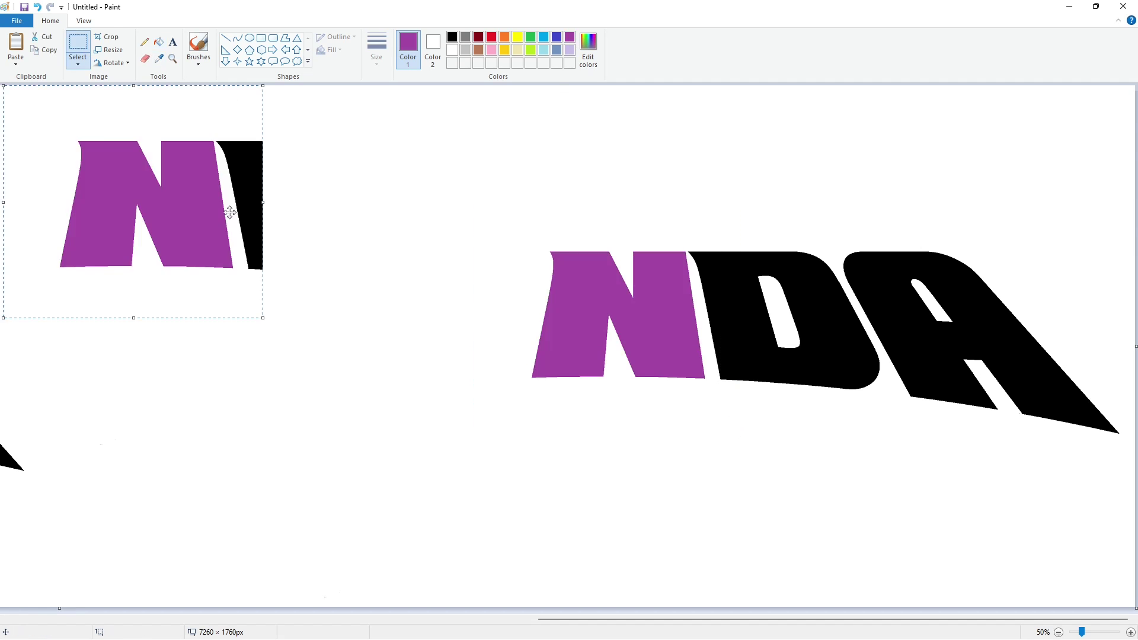
left_click_drag(229, 214, 300, 224)
- Erase the remaining spare N letters around the PANDA copy by filling them white
left_click(159, 42)
left_click_drag(751, 619, 640, 614)
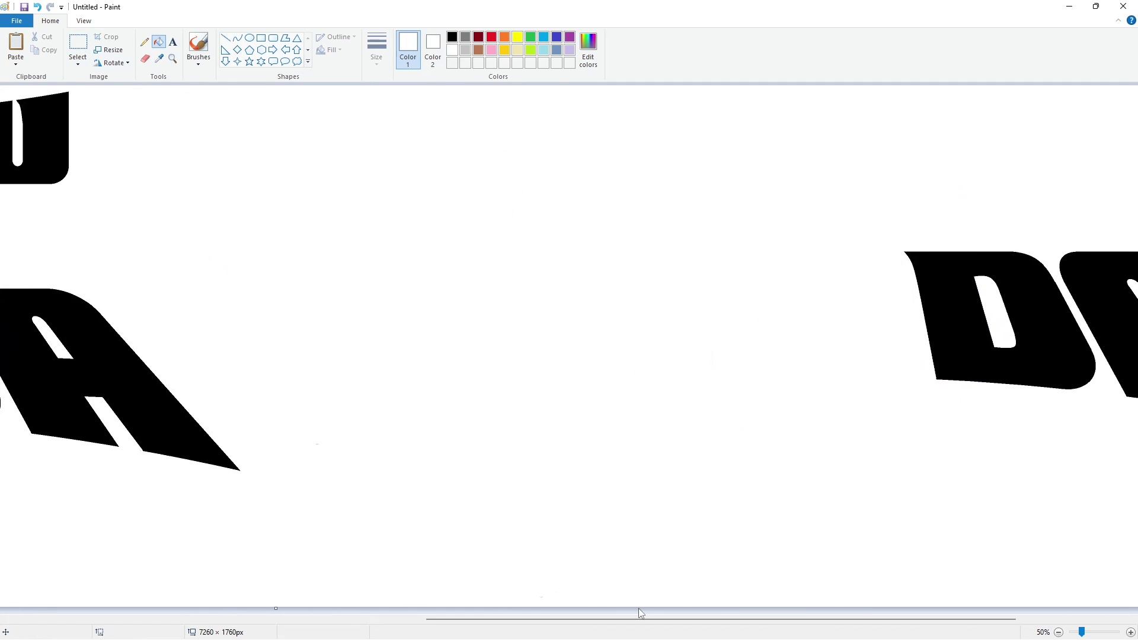
left_click_drag(640, 614, 751, 617)
- Fill the spare D and A purple and paste a duplicate of the D into the blank area
left_click(569, 36)
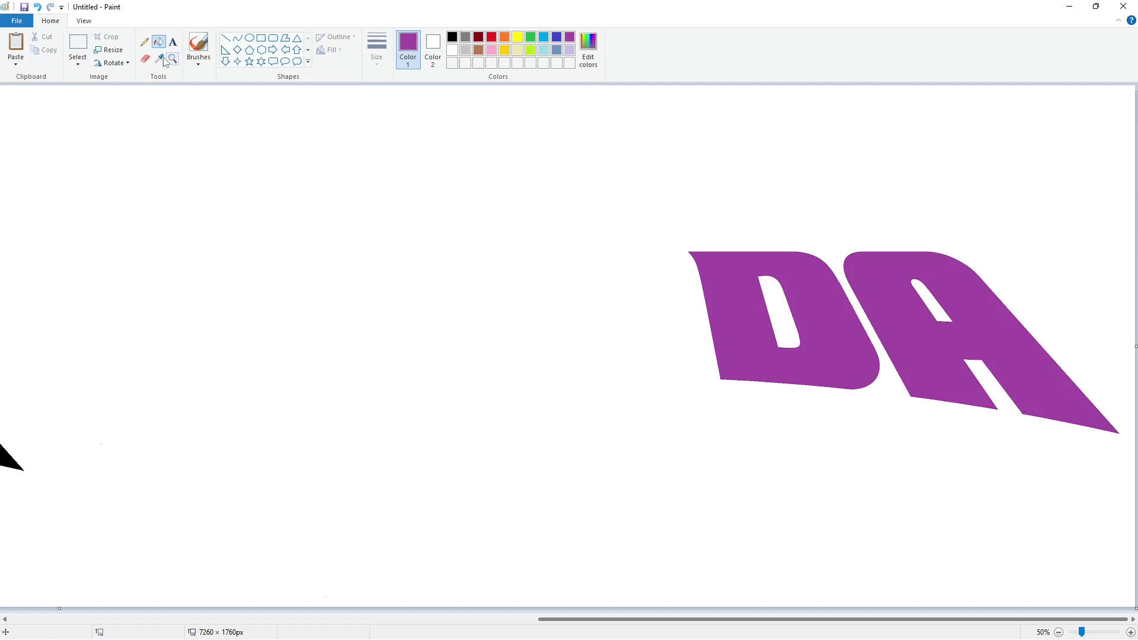
left_click(77, 44)
left_click_drag(695, 275, 848, 411)
key("ctrl+c")
key("ctrl+v")
left_click_drag(207, 219, 413, 274)
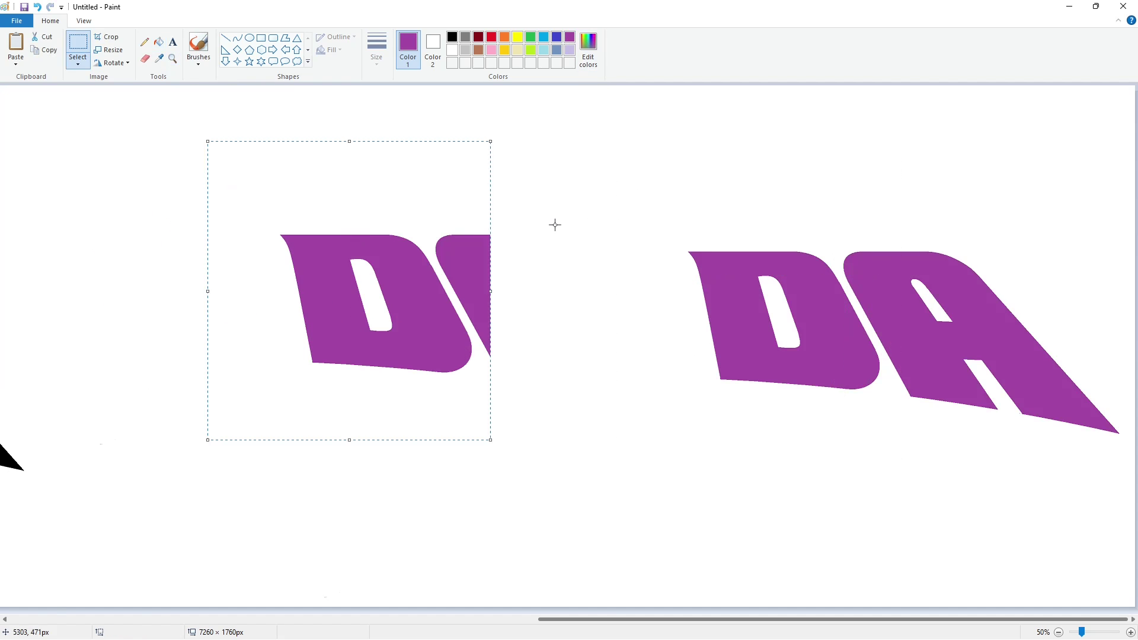
- Erase the clipped A fragment beside the spare D by filling it white
left_click(159, 42)
left_click(452, 49)
left_click(468, 267)
- Paste the purple D slightly lower over the black D of PANDA and fill it lavender
left_click(77, 45)
left_click_drag(763, 620, 247, 620)
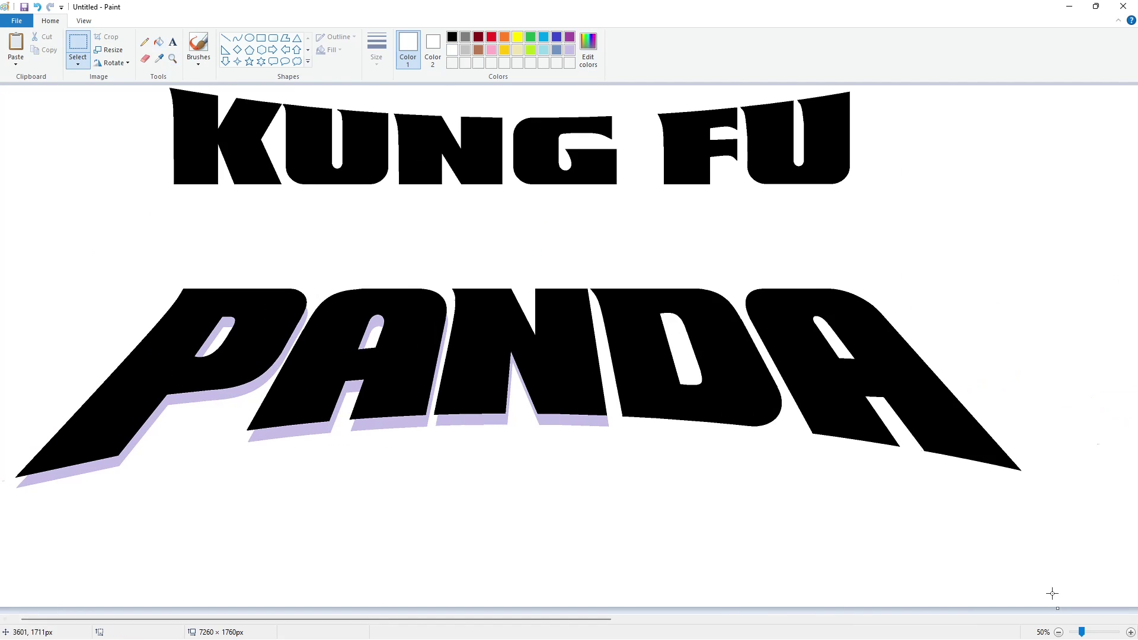
left_click_drag(528, 619, 515, 619)
key("ctrl+v")
left_click_drag(173, 220, 676, 351)
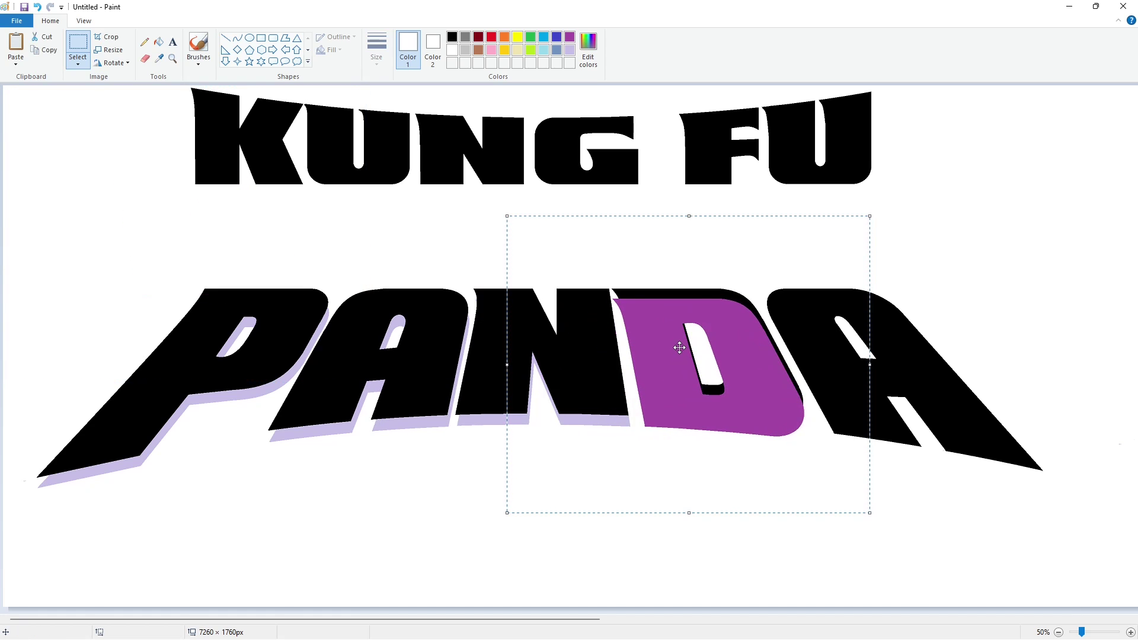
key("Down")
left_click(158, 42)
left_click(570, 50)
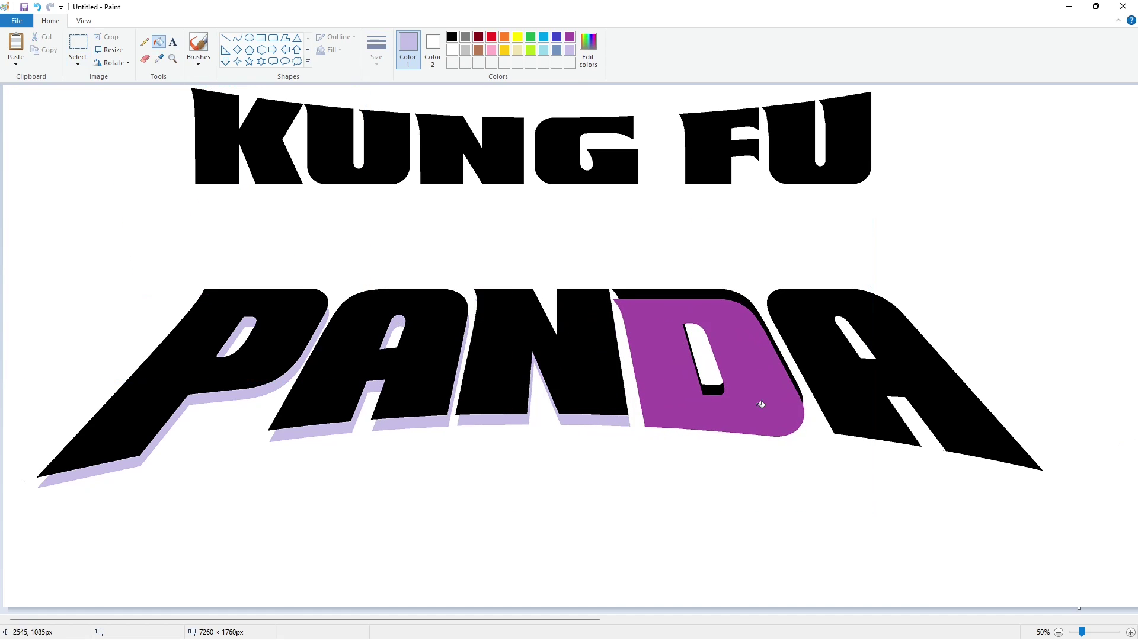
left_click(762, 399)
- Paste the purple D at the original D's position above its lavender shadow and fill it black
scroll(499, 598, "up", 1, "ctrl")
left_click_drag(288, 620, 521, 627)
scroll(577, 610, "up", 2)
key("ctrl+v")
left_click_drag(419, 394, 471, 349)
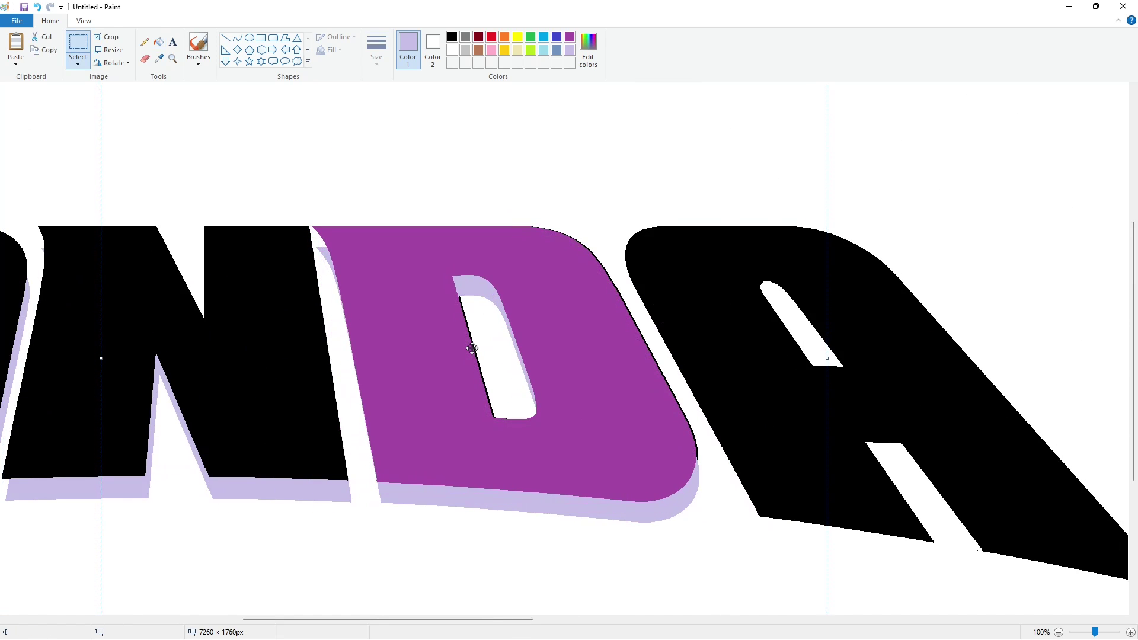
key("Right")
key("Right")
key("Right")
left_click(843, 418)
left_click(159, 42)
left_click(452, 36)
left_click(528, 453)
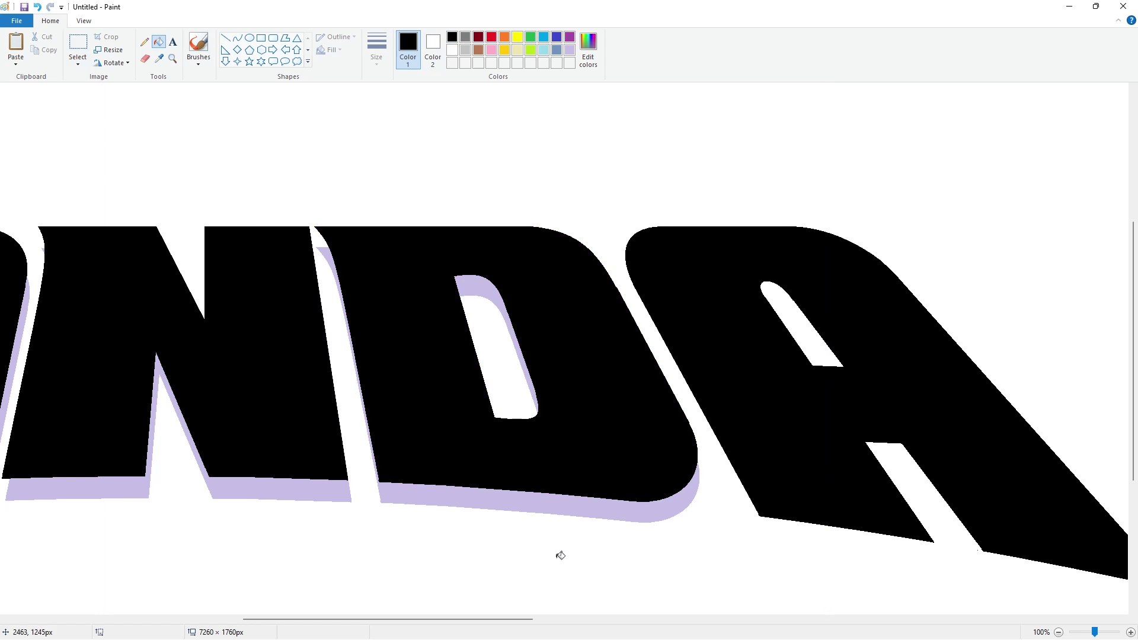
- Erase both spare purple D letters in the blank area by filling them white
left_click_drag(517, 620, 587, 621)
left_click(1059, 632)
left_click_drag(871, 620, 1097, 620)
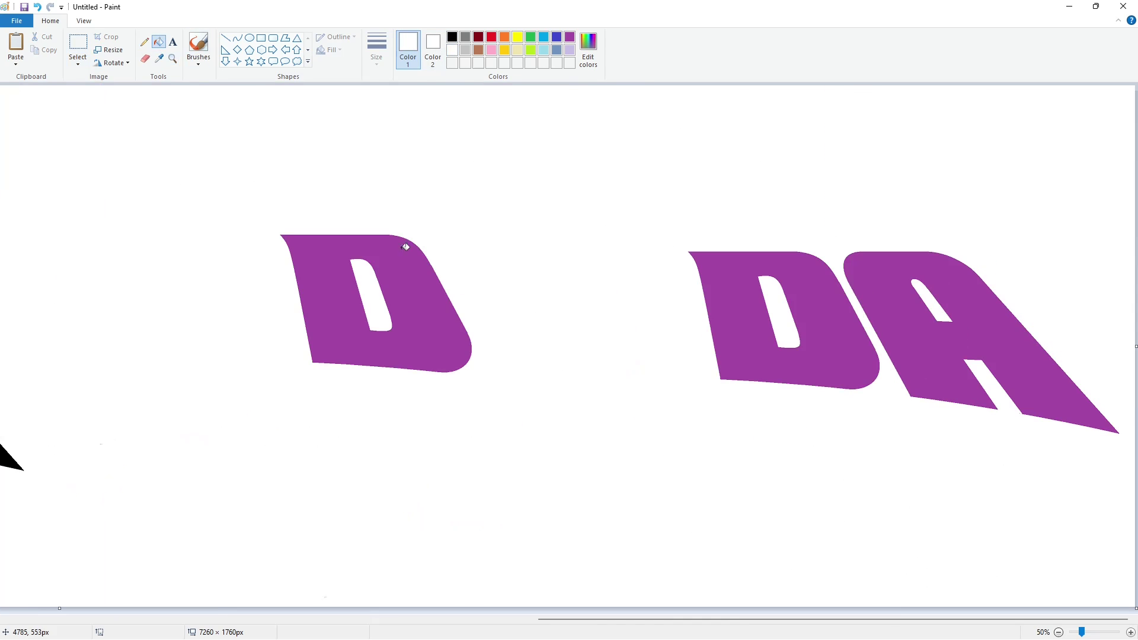
left_click(403, 248)
left_click(735, 284)
- Paste the purple A slightly lower over the final black A of PANDA and fill it lavender
left_click(77, 42)
left_click_drag(963, 620, 433, 608)
scroll(564, 556, "up", 1)
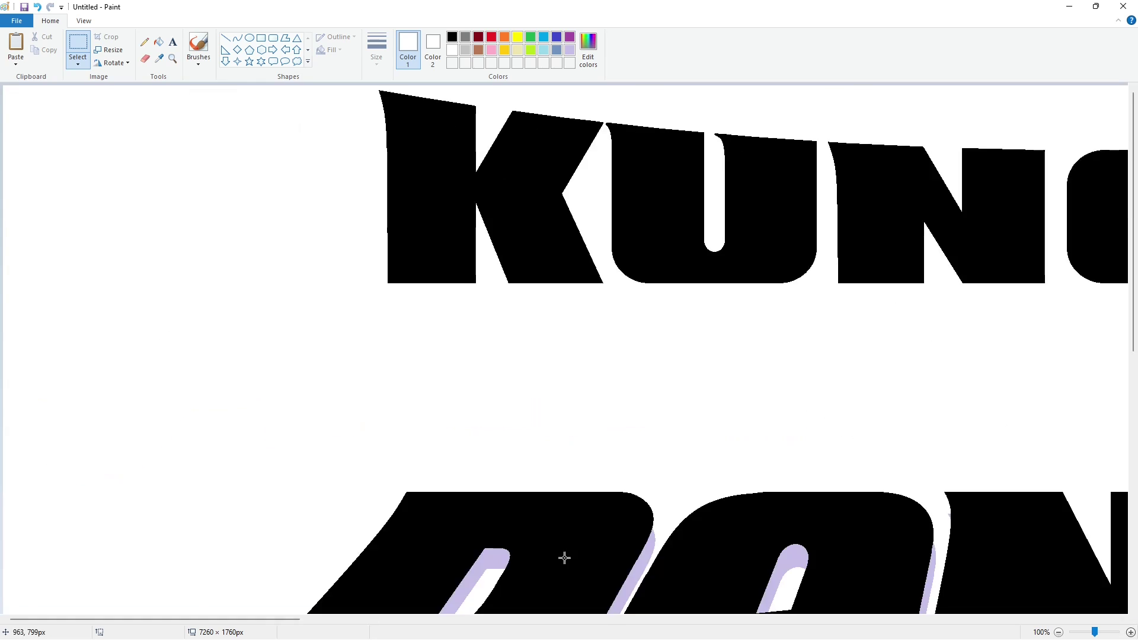
scroll(563, 557, "down", 3)
left_click(1059, 632)
key("ctrl+v")
left_click_drag(176, 252, 833, 372)
left_click(499, 497)
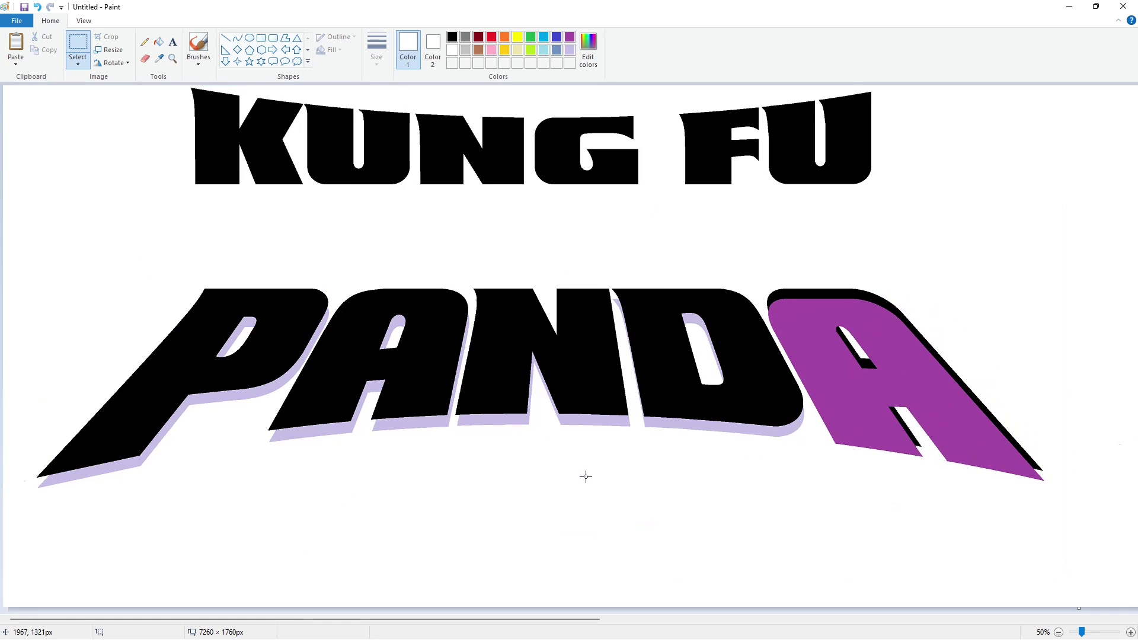
left_click(568, 51)
left_click(158, 43)
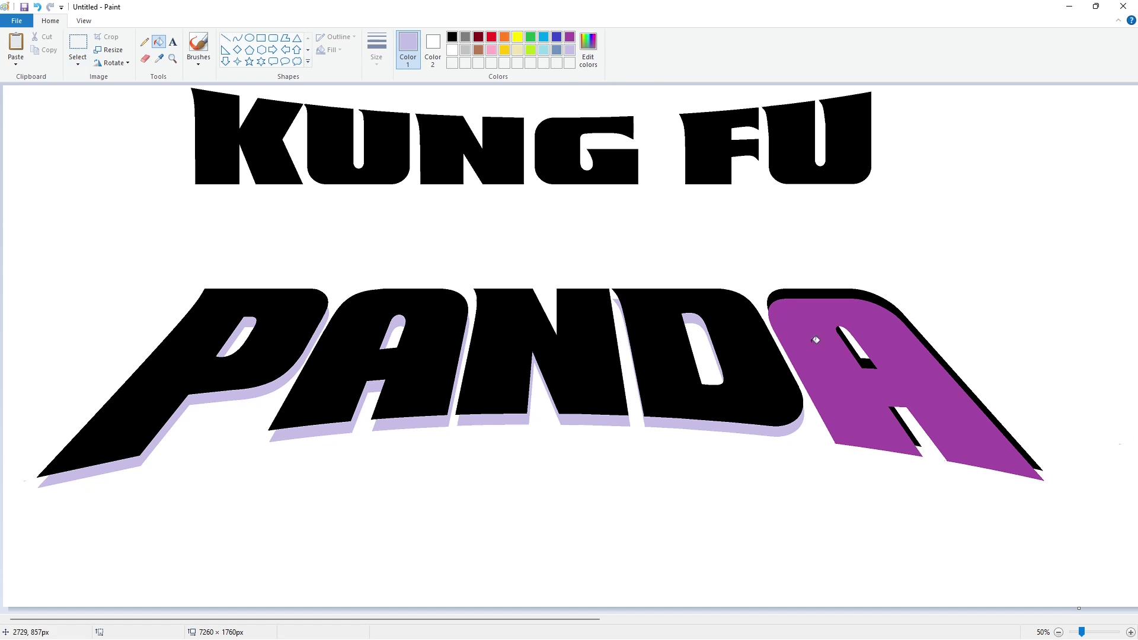
left_click(814, 339)
- Paste the purple A at the final A's original position above its lavender shadow and fill it black
left_click(1131, 632)
left_click_drag(441, 620, 602, 623)
scroll(577, 558, "down", 2)
key("ctrl+v")
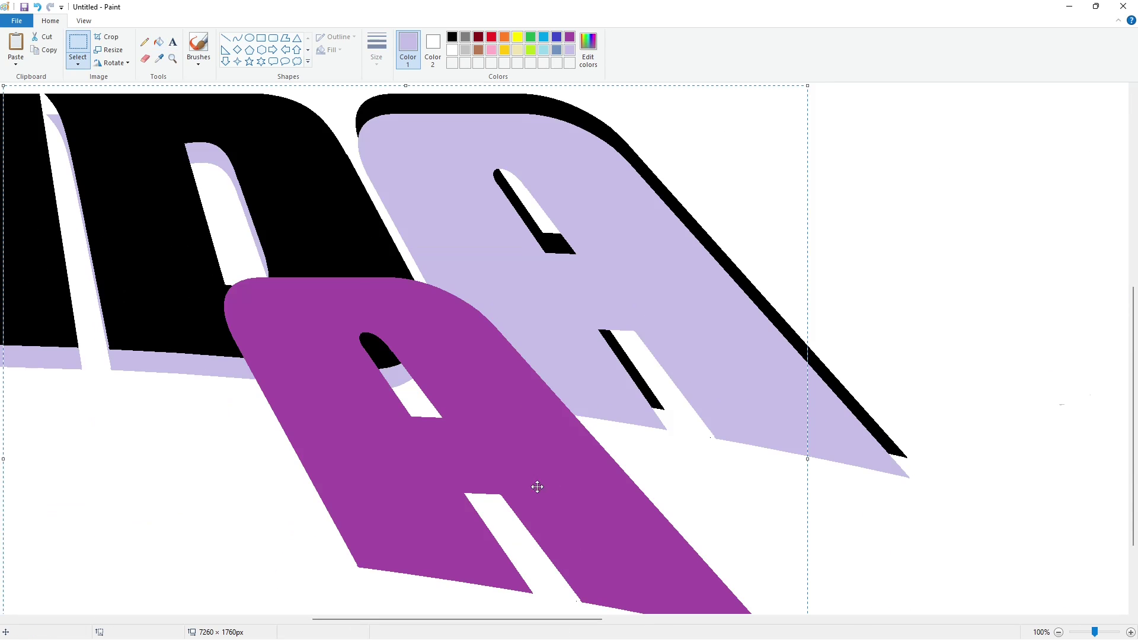
left_click_drag(535, 485, 668, 304)
left_click(979, 543)
scroll(663, 468, "down", 1, "ctrl")
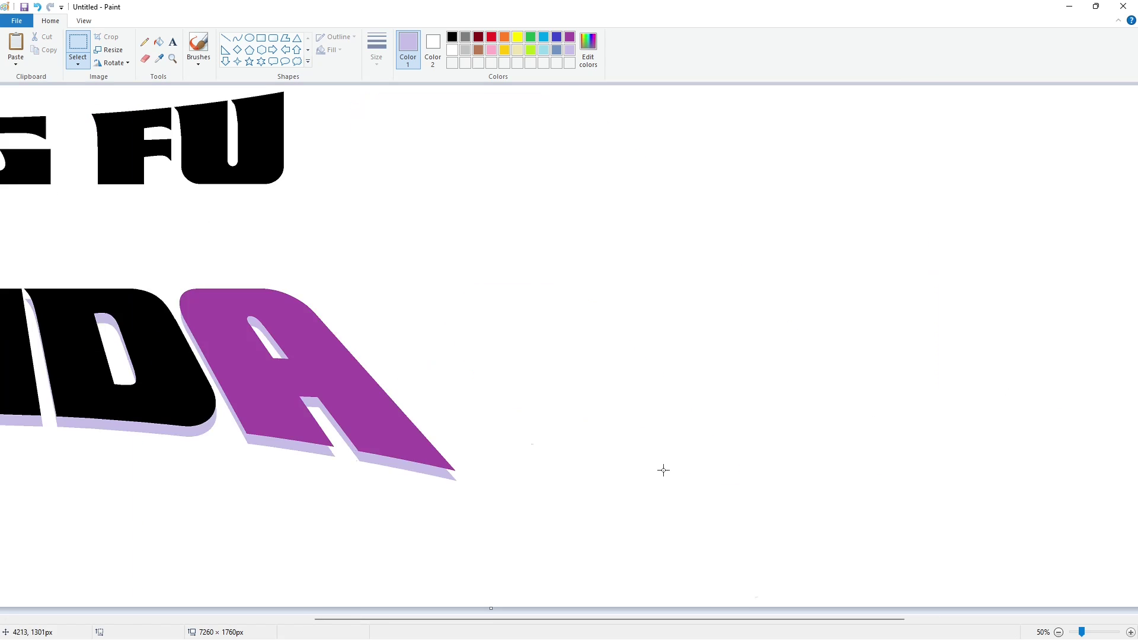
scroll(663, 468, "left", 5)
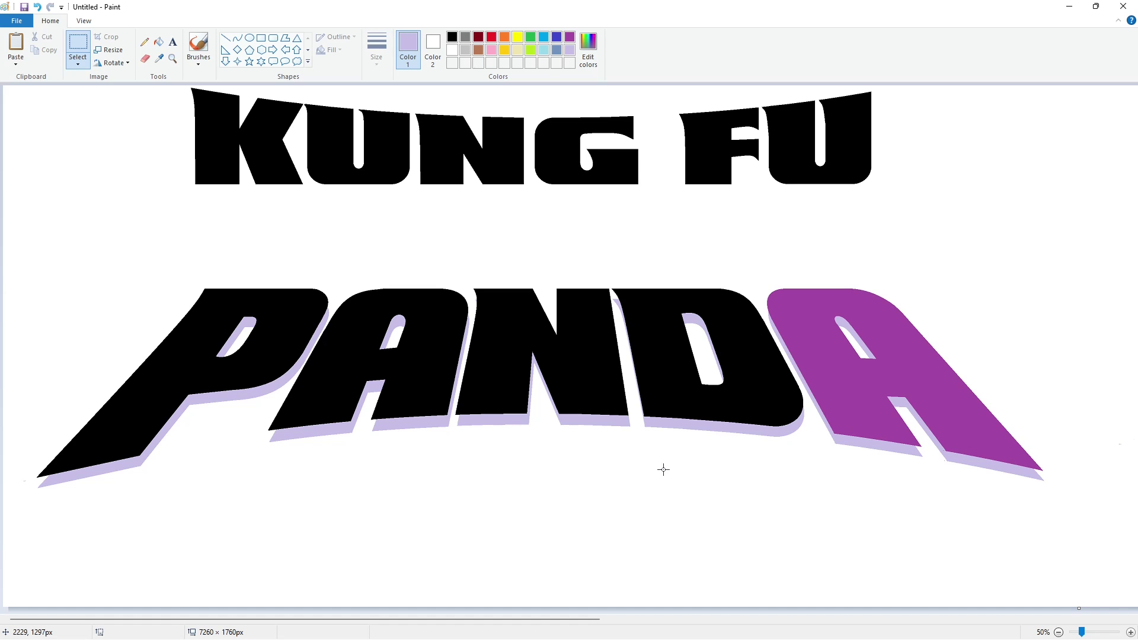
left_click(158, 42)
left_click(453, 36)
left_click(809, 308)
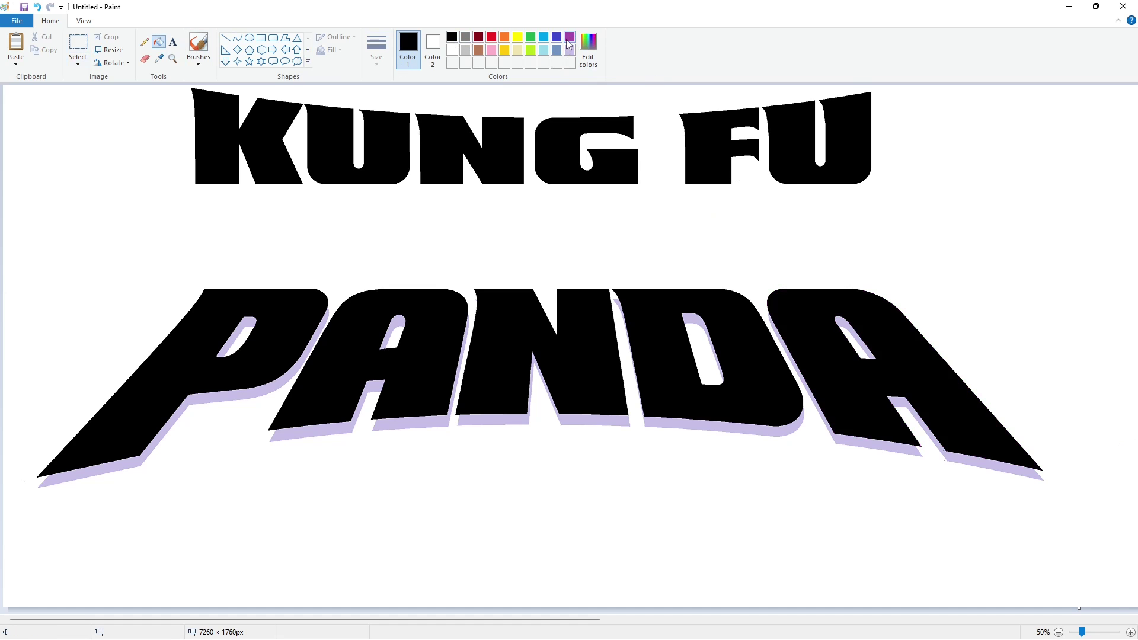
- Fill all the letters of KUNG FU purple
left_click(567, 37)
left_click(213, 136)
left_click(331, 154)
left_click(468, 154)
left_click(557, 160)
left_click(705, 154)
left_click(788, 160)
- Copy the purple KUNG FU lettering and erase the original FU by filling it white
left_click(77, 44)
left_click_drag(49, 86, 939, 249)
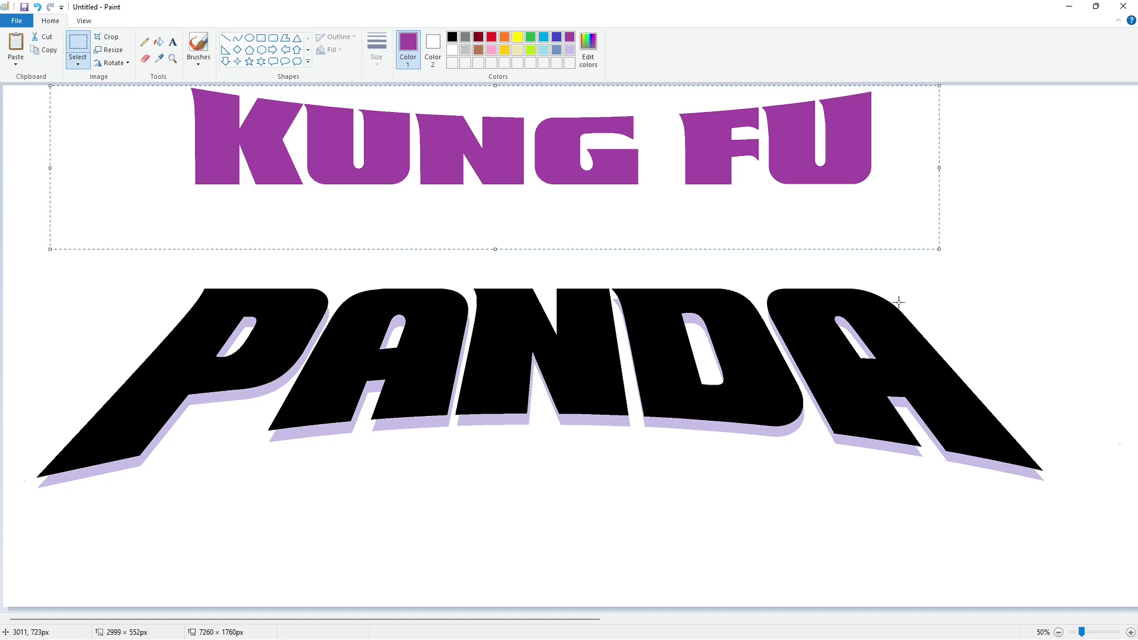
left_click(898, 302)
left_click(158, 42)
left_click(452, 50)
left_click(847, 148)
left_click(708, 148)
key("ctrl+v")
key("ctrl+z")
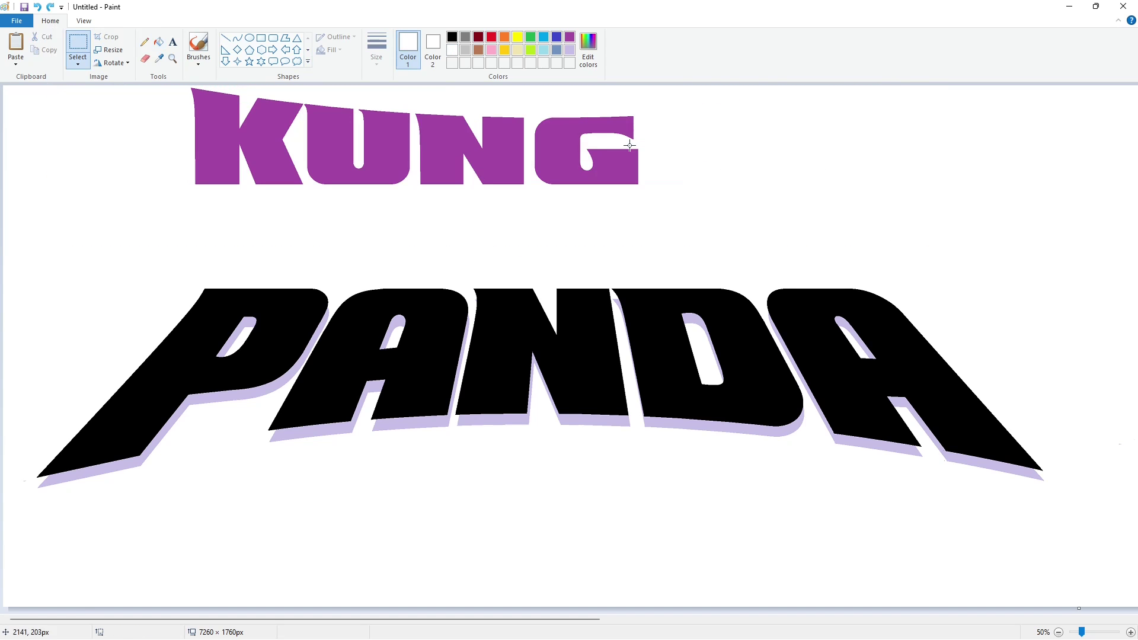
key("ctrl+v")
key("ctrl+z")
- Erase the original KUNG letters by filling them white
left_click(158, 41)
left_click(551, 151)
left_click(444, 154)
left_click(385, 152)
left_click(219, 145)
- Paste the purple KUNG FU lettering so its base rests directly on the upper edge of PANDA
left_click(1130, 633)
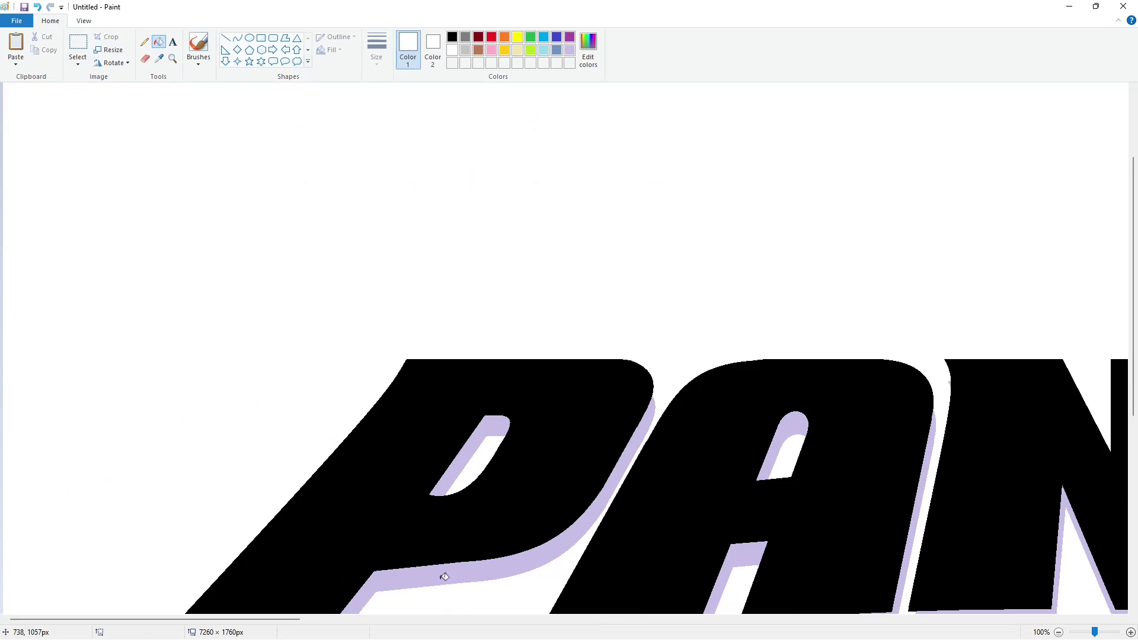
key("ctrl+v")
left_click_drag(330, 231, 429, 297)
left_click(158, 99)
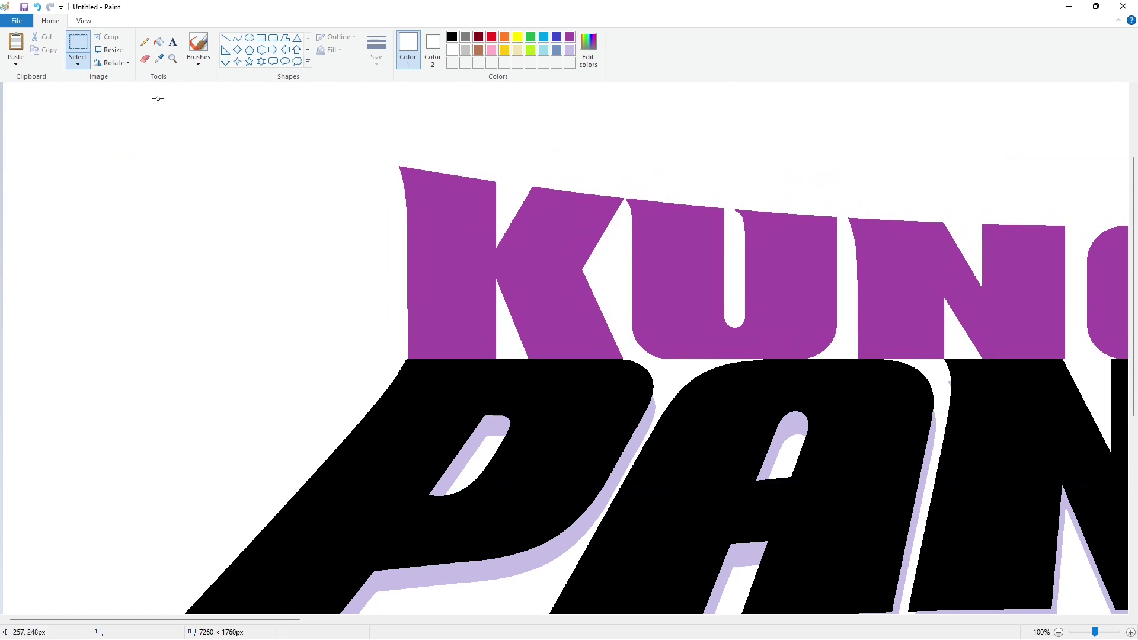
- Touch up the K's outer stem with a short vertical purple line using a thicker line size
left_click(225, 38)
left_click(377, 50)
left_click(391, 108)
left_click(570, 37)
left_click_drag(416, 239, 416, 279)
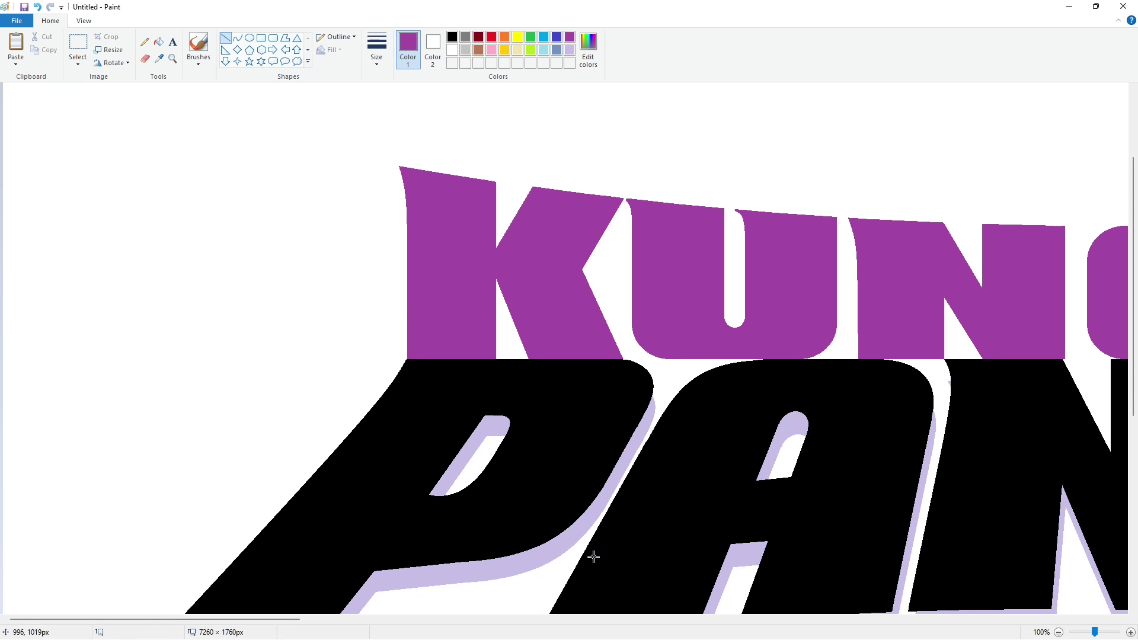
left_click_drag(294, 619, 581, 639)
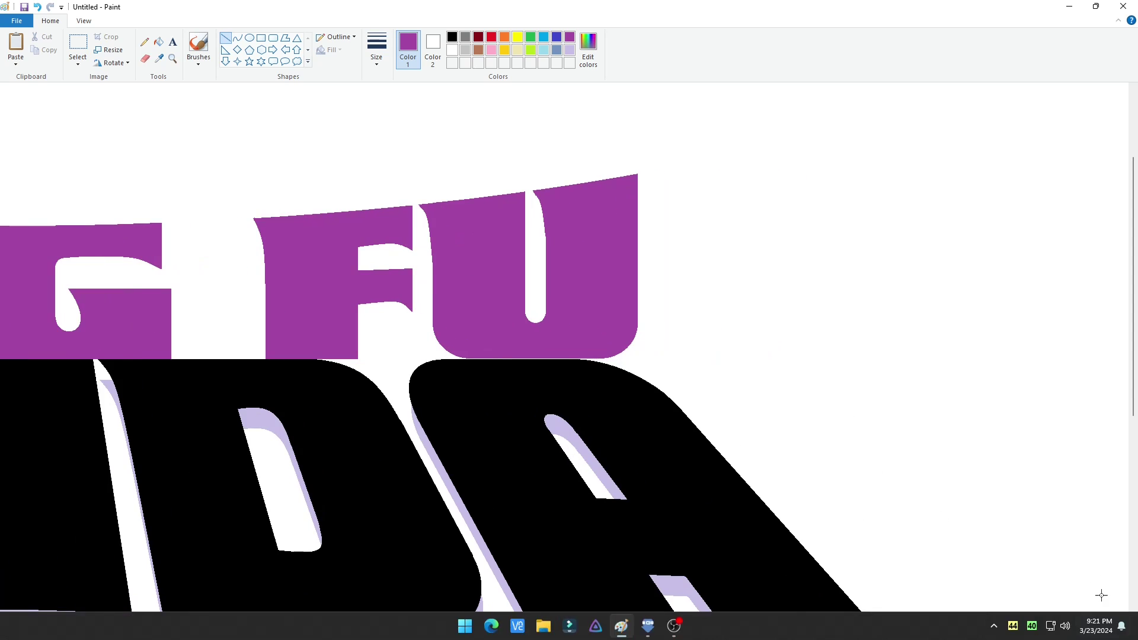
left_click(1059, 632)
scroll(945, 587, "left", 8)
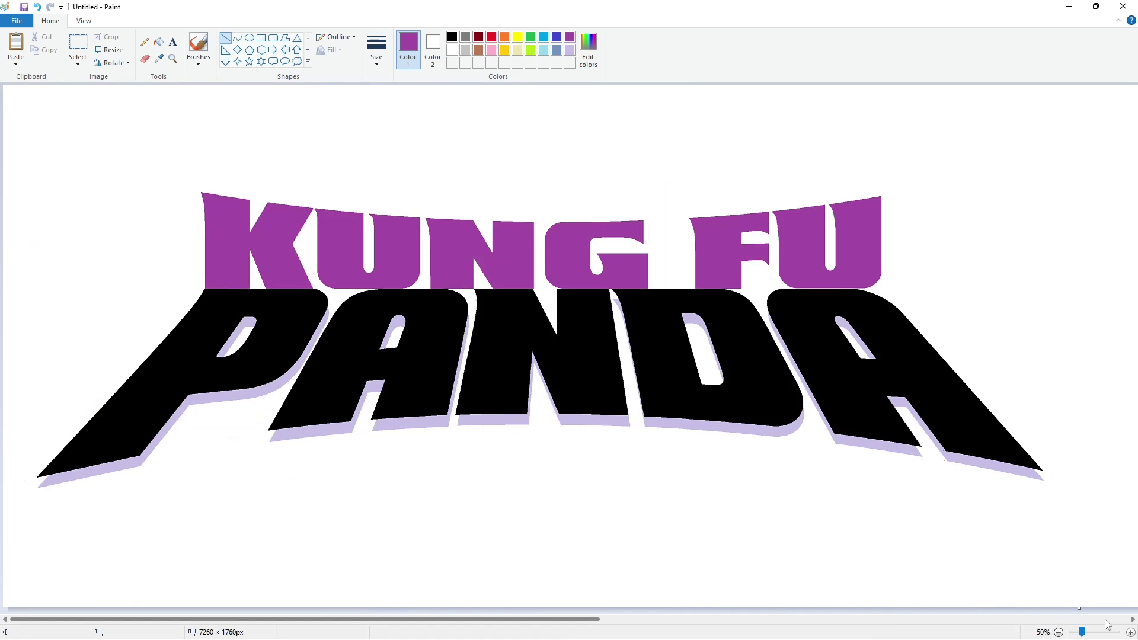
- Duplicate the lower part of the U in FU and place the copy in the blank area beside the word
left_click(1130, 633)
left_click_drag(237, 620, 502, 620)
scroll(542, 545, "up", 2)
left_click(79, 45)
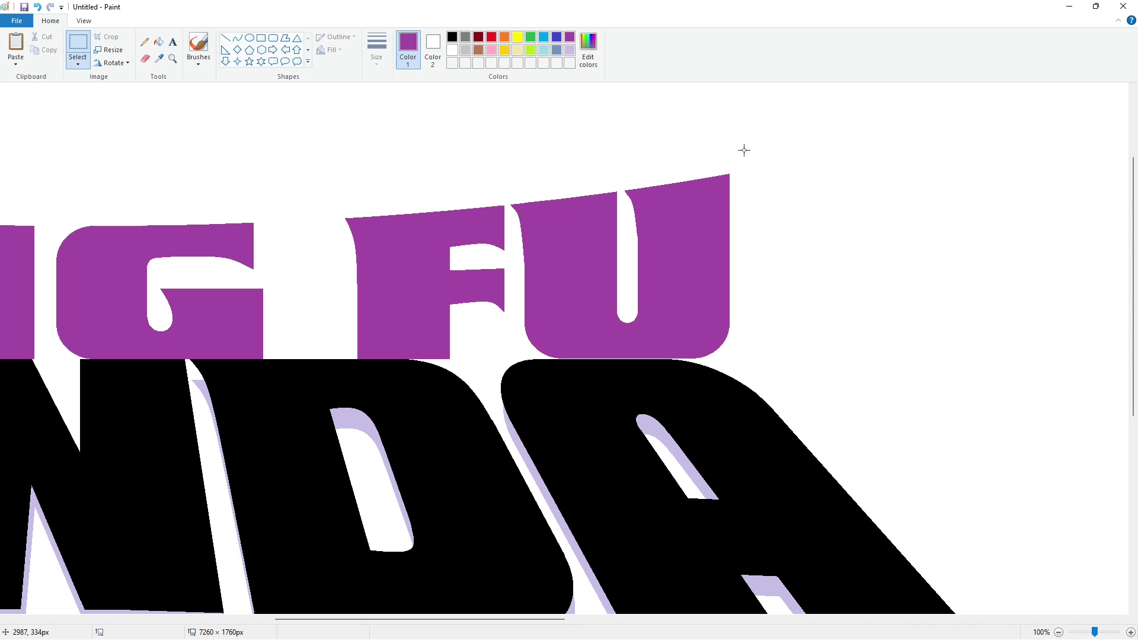
key("ctrl+c")
key("ctrl+v")
left_click_drag(86, 123, 896, 232)
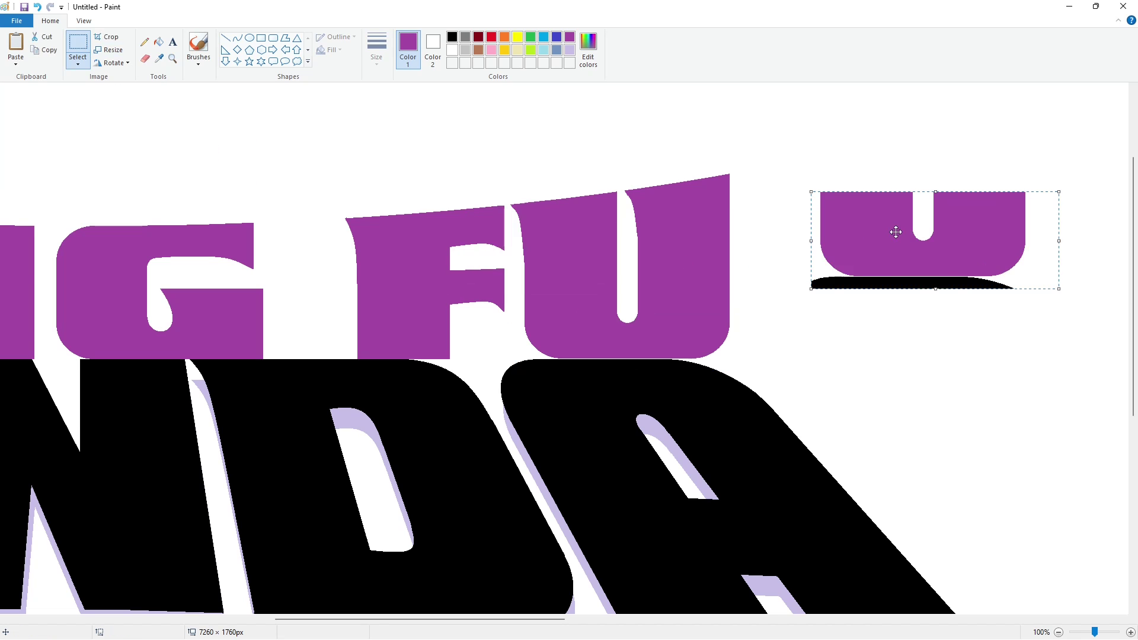
- Fill the black strip under the duplicated U fragment white and select the cleaned fragment for copying
left_click(159, 42)
left_click(452, 50)
left_click(883, 283)
left_click(79, 46)
left_click_drag(790, 136, 1127, 352)
- Fill the U of FU indigo and paste the purple U fragment aligned over its lower part
left_click(158, 42)
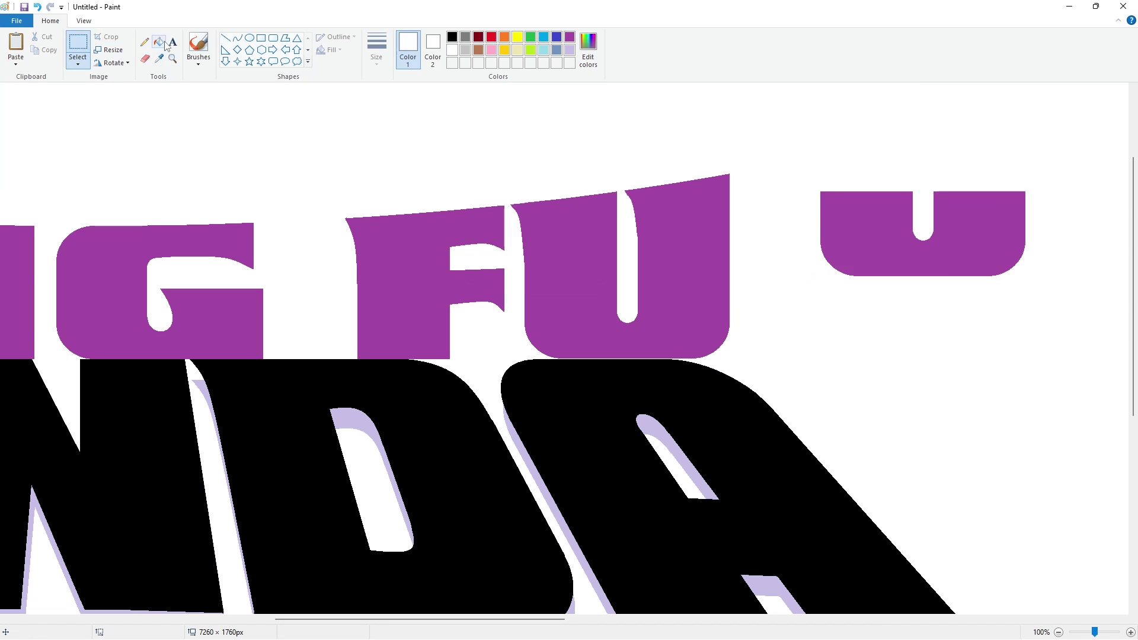
left_click(570, 50)
left_click(561, 226)
key("ctrl+v")
left_click_drag(113, 190, 597, 307)
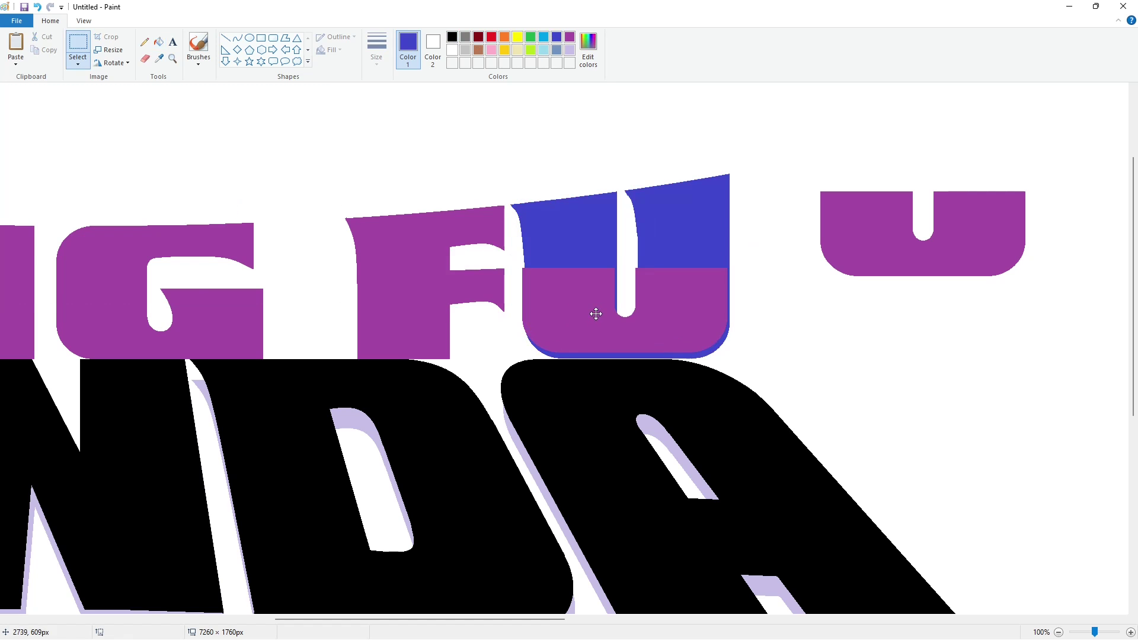
key("Down")
left_click(282, 170)
- Fill the U's indigo upper parts purple and erase the spare U fragment
left_click(158, 42)
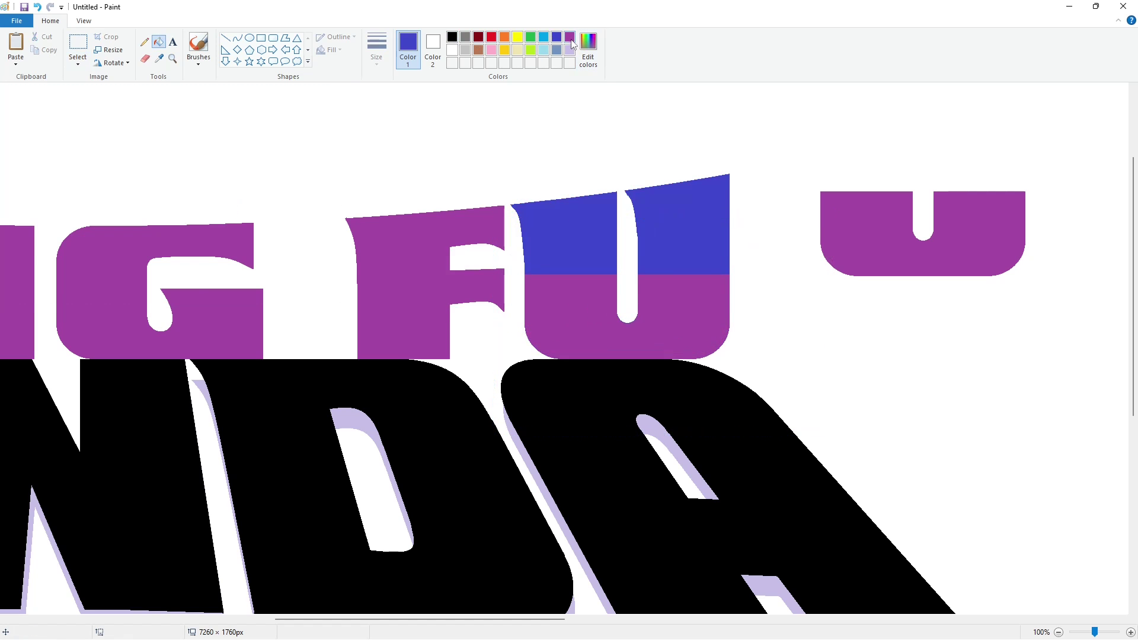
left_click(570, 38)
left_click(596, 229)
left_click(645, 217)
left_click(886, 232)
- Reduce the canvas width to 3790 px, cutting off the blank area with the spare A
left_click(1058, 632)
left_click_drag(836, 620, 1126, 620)
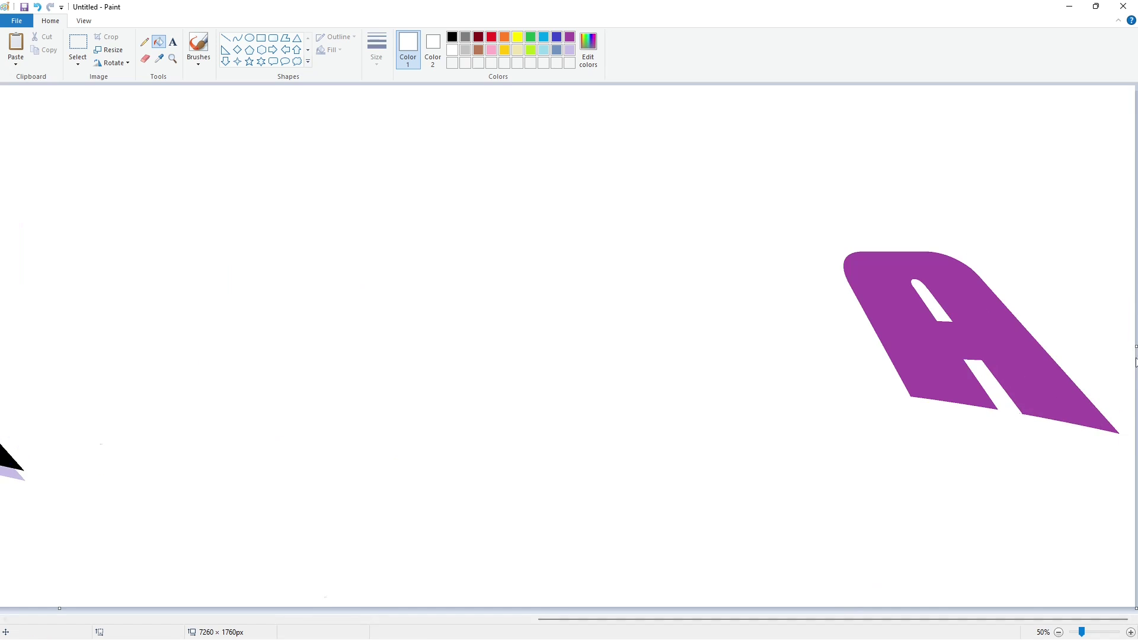
mouse_move(1134, 347)
left_mouse_down()
mouse_move(490, 343)
mouse_move(861, 389)
mouse_move(788, 388)
mouse_move(1047, 368)
mouse_move(1127, 347)
left_mouse_up()
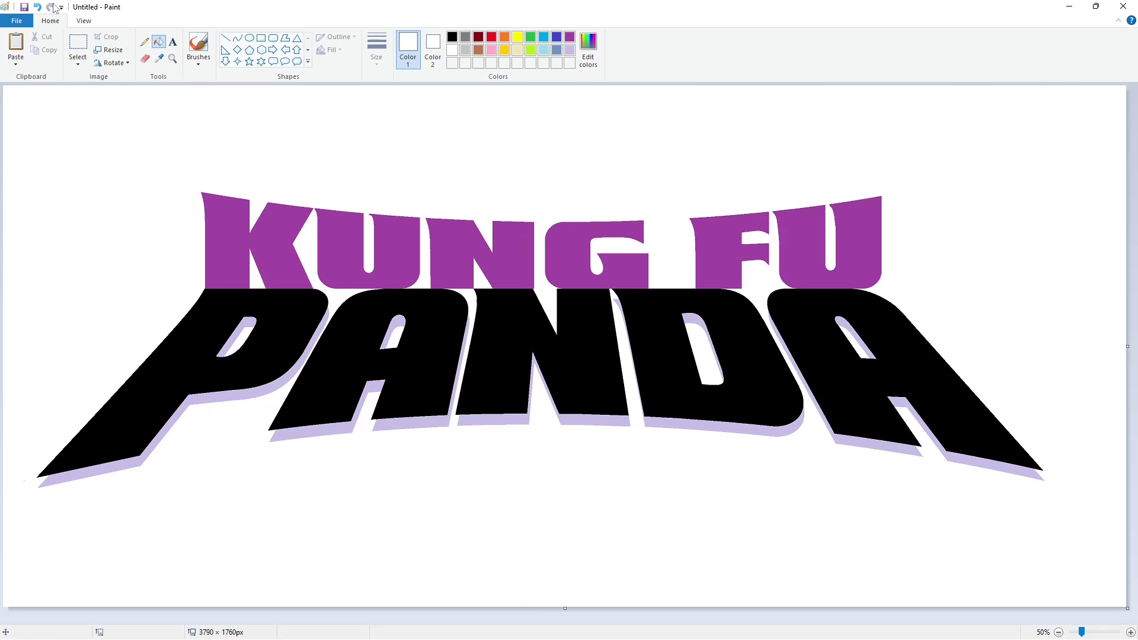
- Add a muted gold (about hue 31, saturation 158, luminance 127) and the standard red to the custom colors
left_click(504, 50)
left_click(587, 45)
left_click_drag(589, 258, 586, 291)
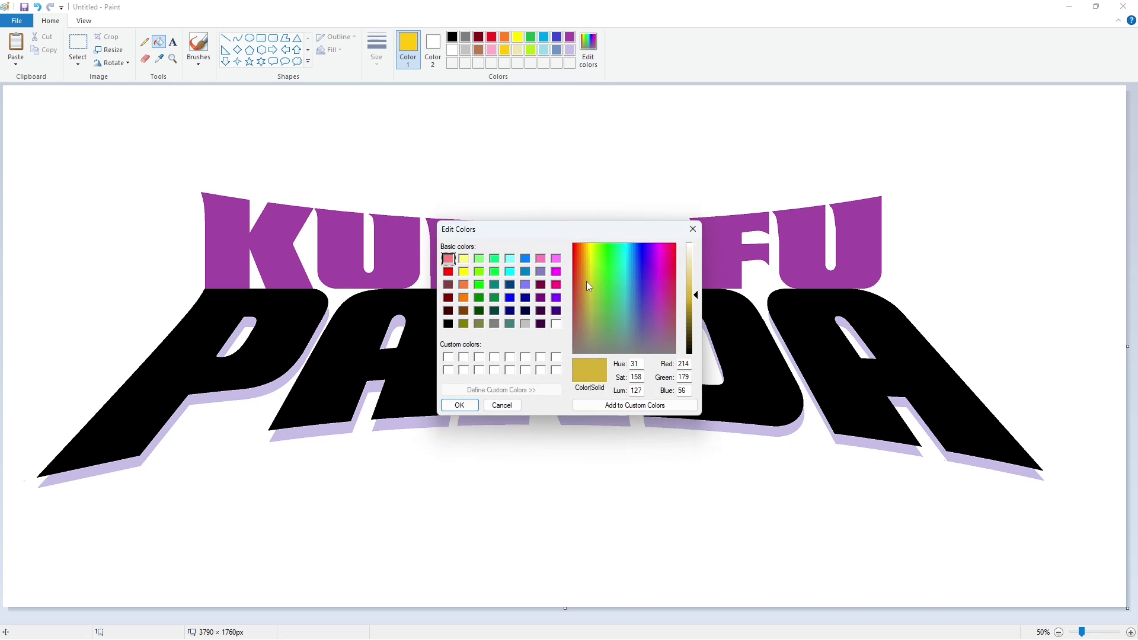
left_click(460, 405)
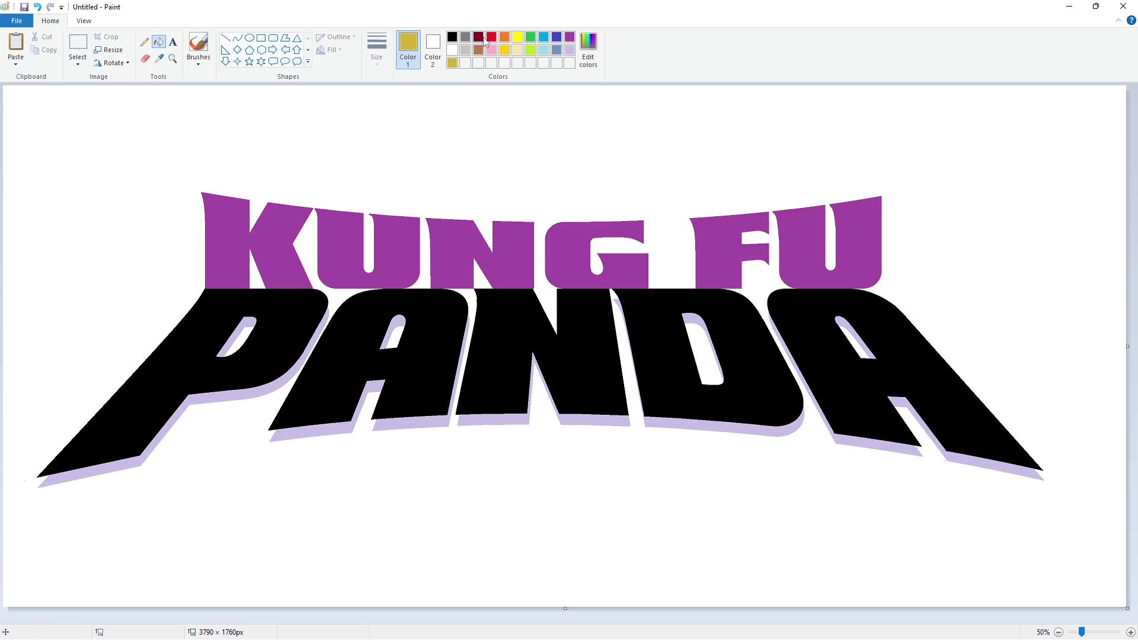
left_click(491, 37)
left_click(588, 45)
left_click(460, 405)
- Fill all the KUNG FU letters with the custom gold and add that gold to the custom colors again
left_click(158, 42)
left_click(452, 63)
left_click(282, 231)
left_click(345, 266)
left_click(480, 254)
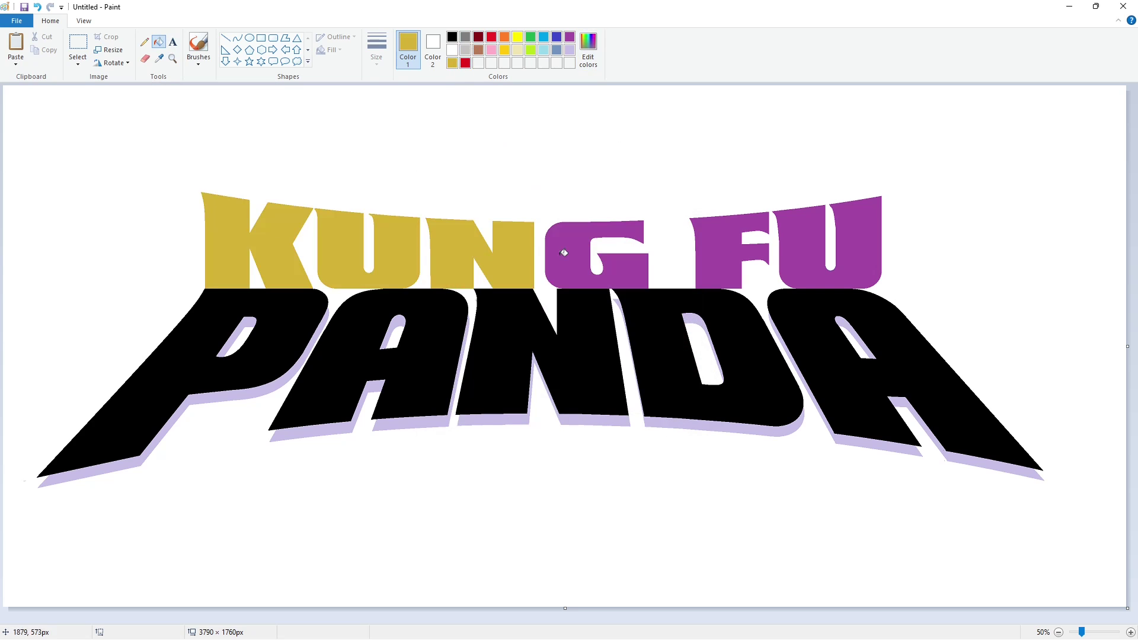
left_click(568, 255)
left_click(711, 249)
left_click(853, 249)
left_click(595, 63)
left_click(460, 406)
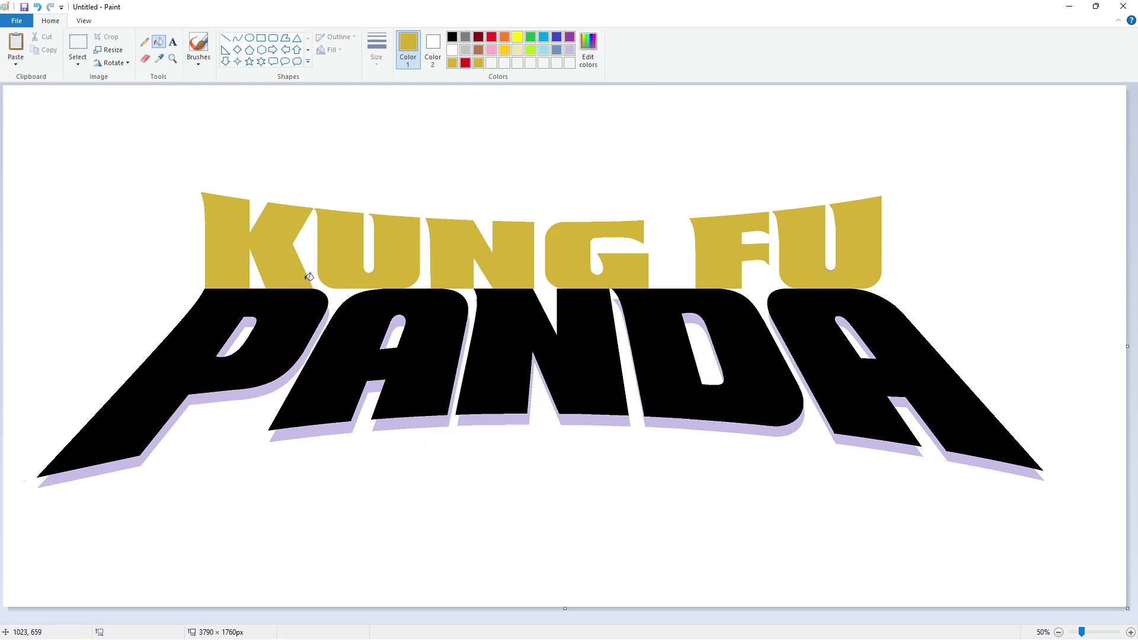
- Fill the lavender shadows of the P, first A and N in PANDA with the custom gold
scroll(452, 483, "up", 1, "ctrl")
left_click(458, 355)
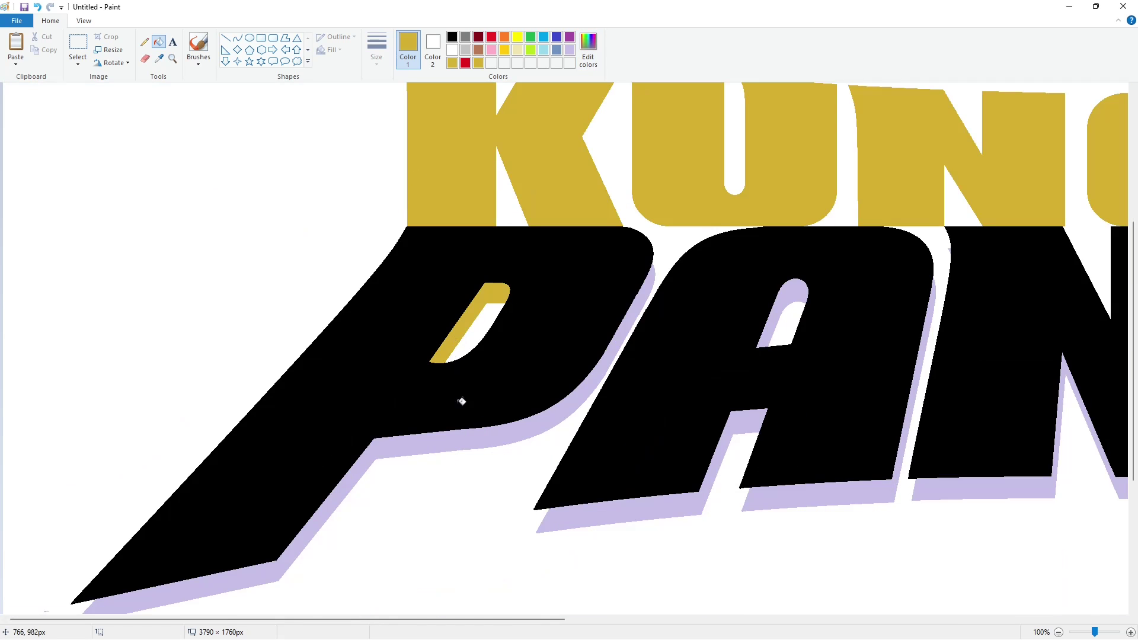
left_click(455, 438)
scroll(436, 627, "right", 2)
left_click(390, 343)
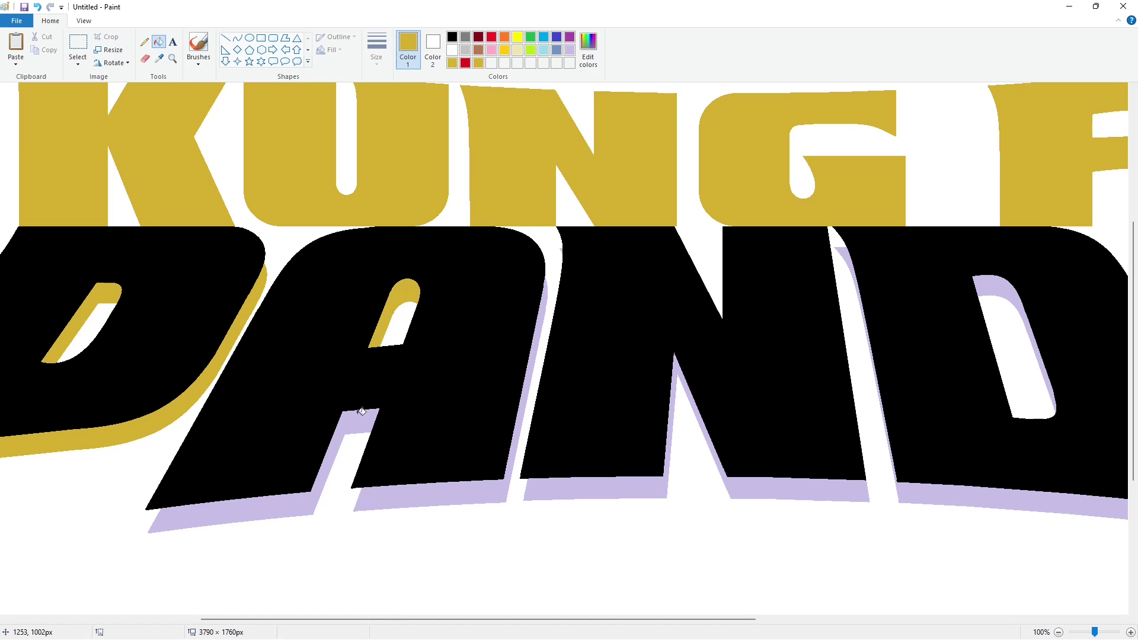
left_click(361, 415)
left_click(418, 495)
left_click(562, 247)
left_click(711, 474)
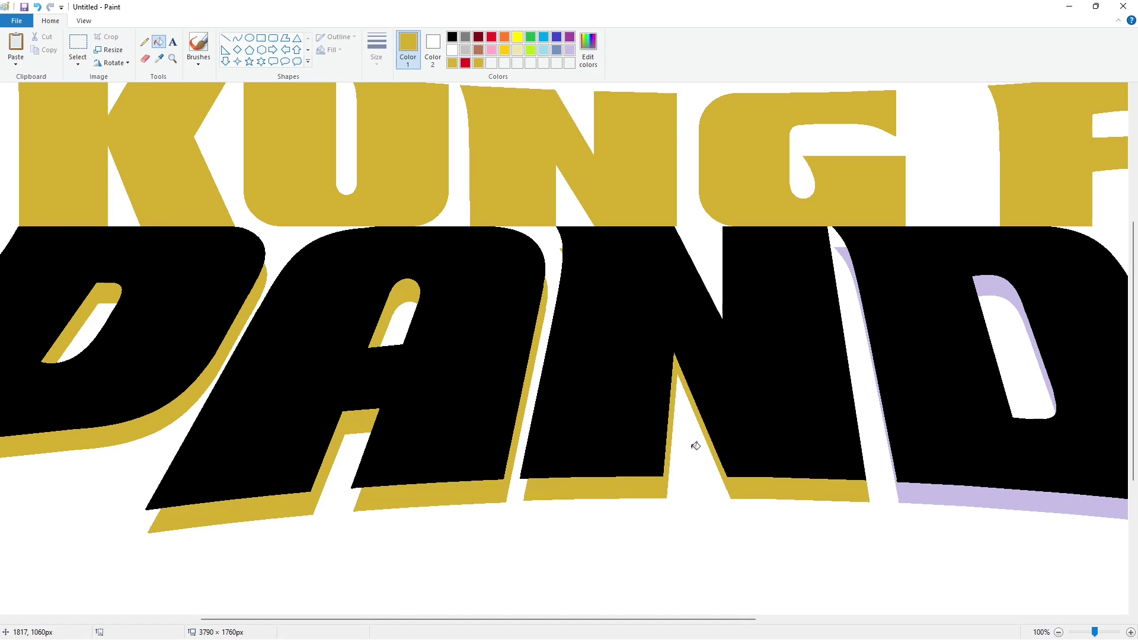
- Fill the lavender shadows of the D and final A in PANDA with the custom gold
left_click_drag(565, 619, 707, 622)
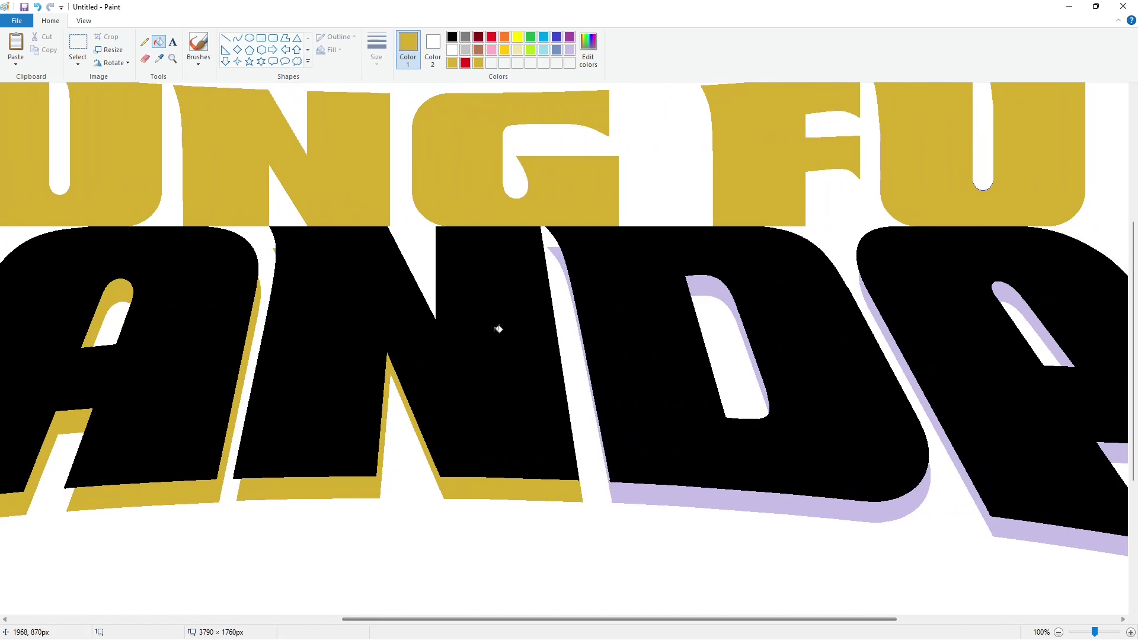
left_click(557, 252)
left_click(730, 303)
left_click_drag(510, 620, 702, 620)
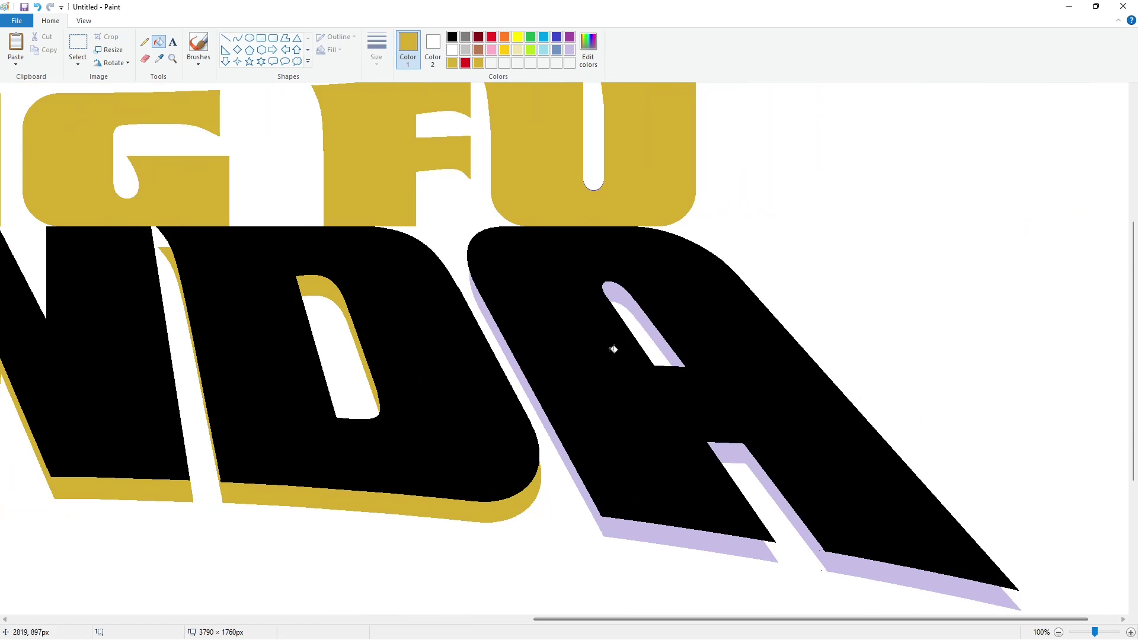
left_click(613, 348)
left_click(501, 333)
left_click(734, 452)
- Fill all five black PANDA letters with the custom red
left_click(1058, 632)
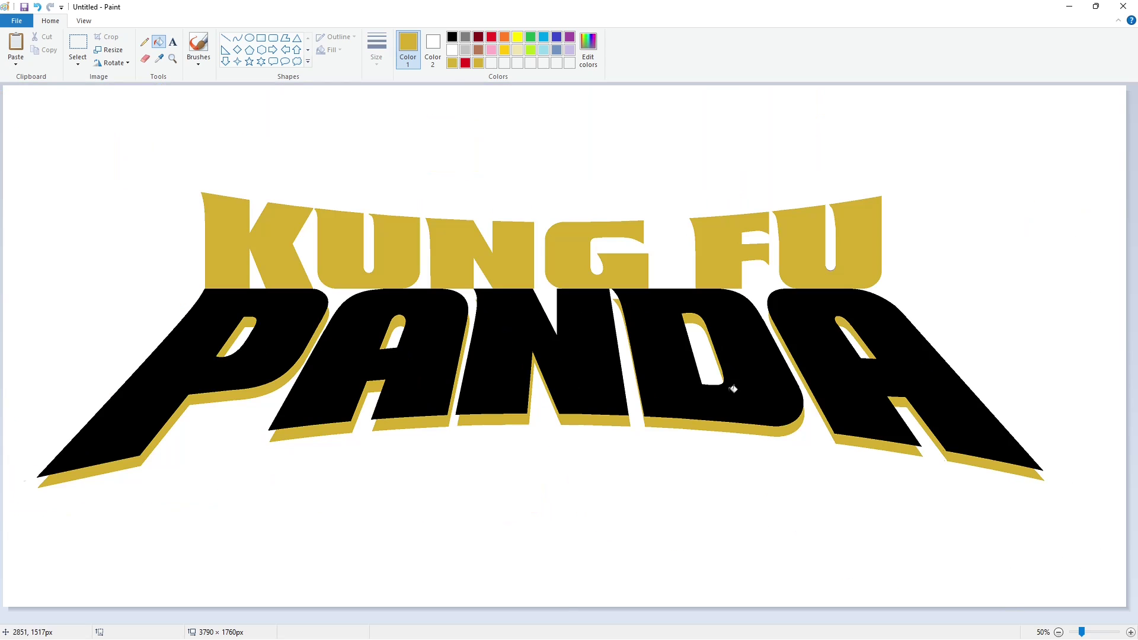
left_click(465, 63)
left_click(316, 328)
left_click(350, 347)
left_click(488, 347)
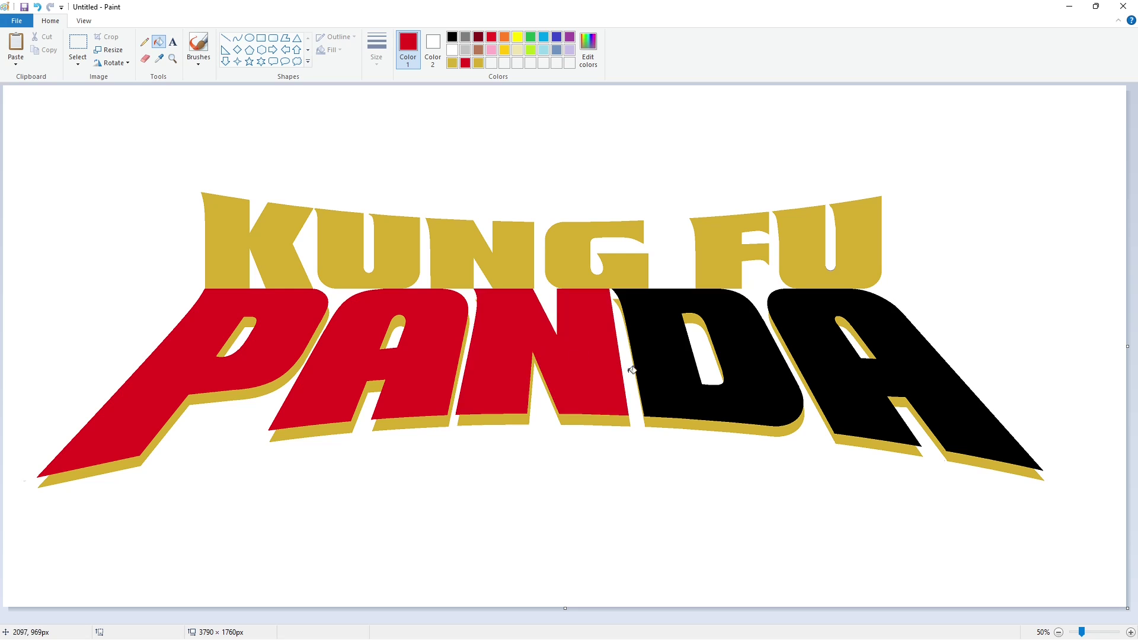
left_click(656, 370)
left_click(826, 367)
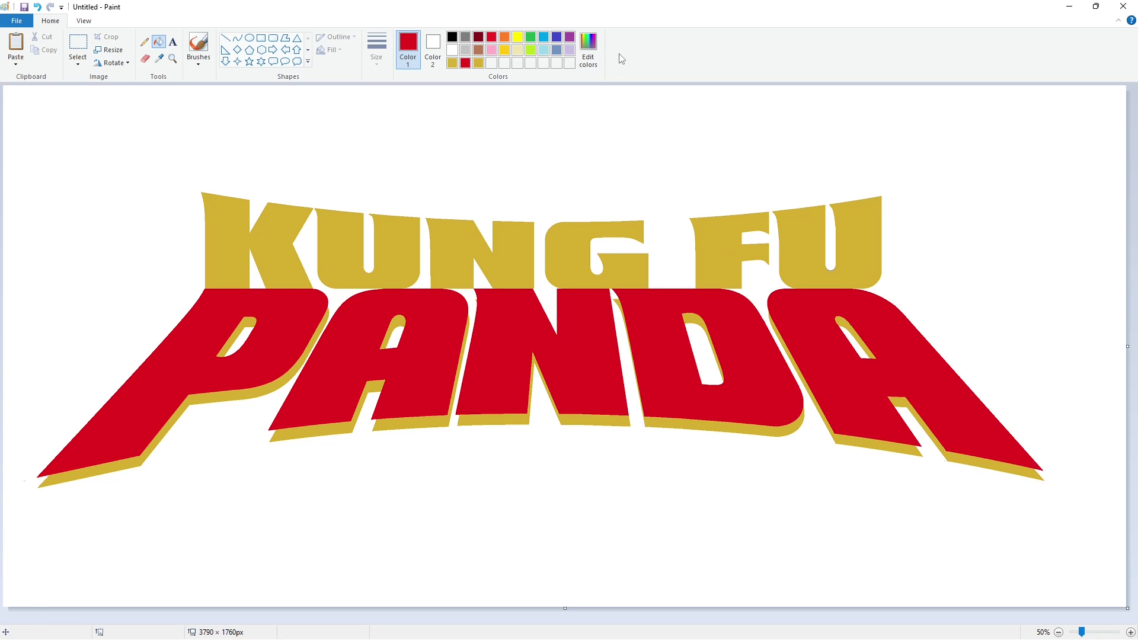